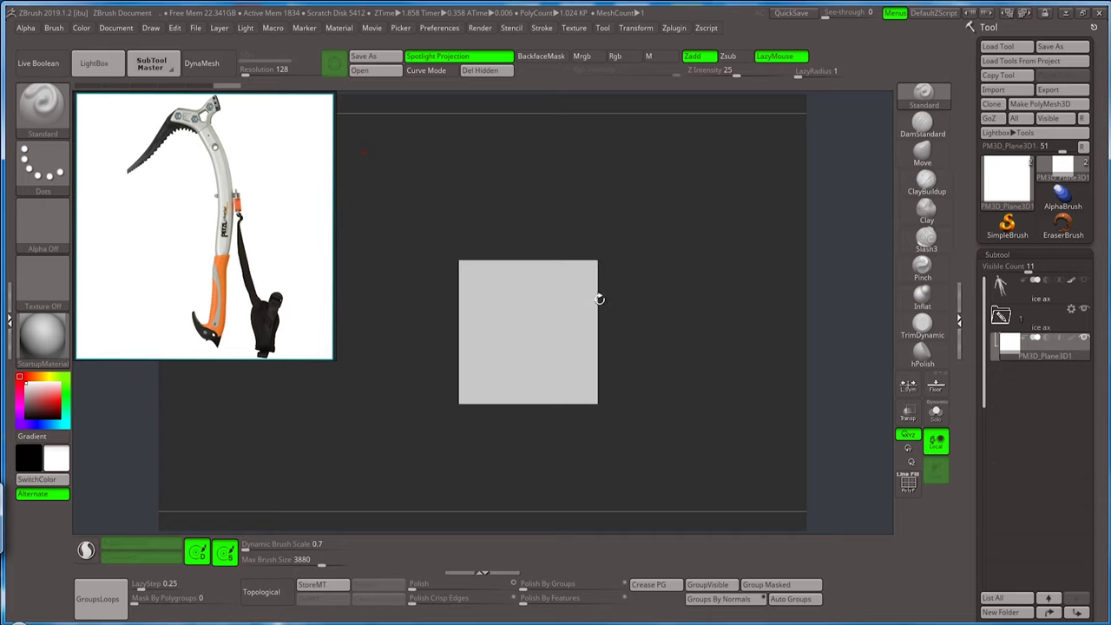
Append a Cylinder3D subtool, move it into the ice ax folder and make it active.
mouse_move(599, 299)
mouse_down()
mouse_move(658, 259)
mouse_move(640, 268)
mouse_up()
alt+drag(626, 272, 639, 339)
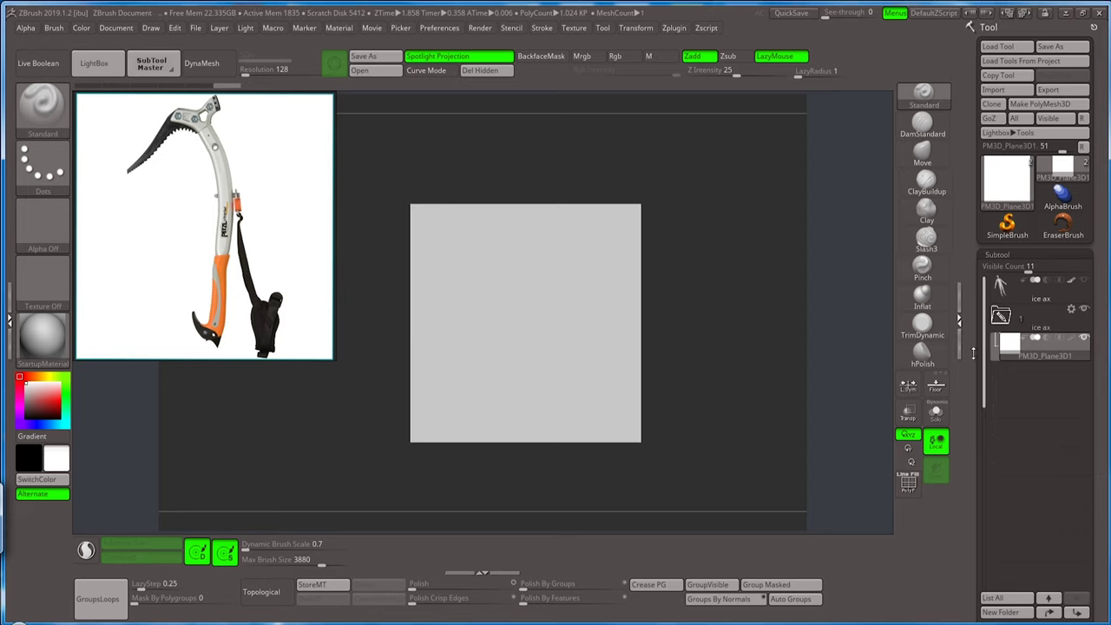
scroll(1033, 347, down, 5)
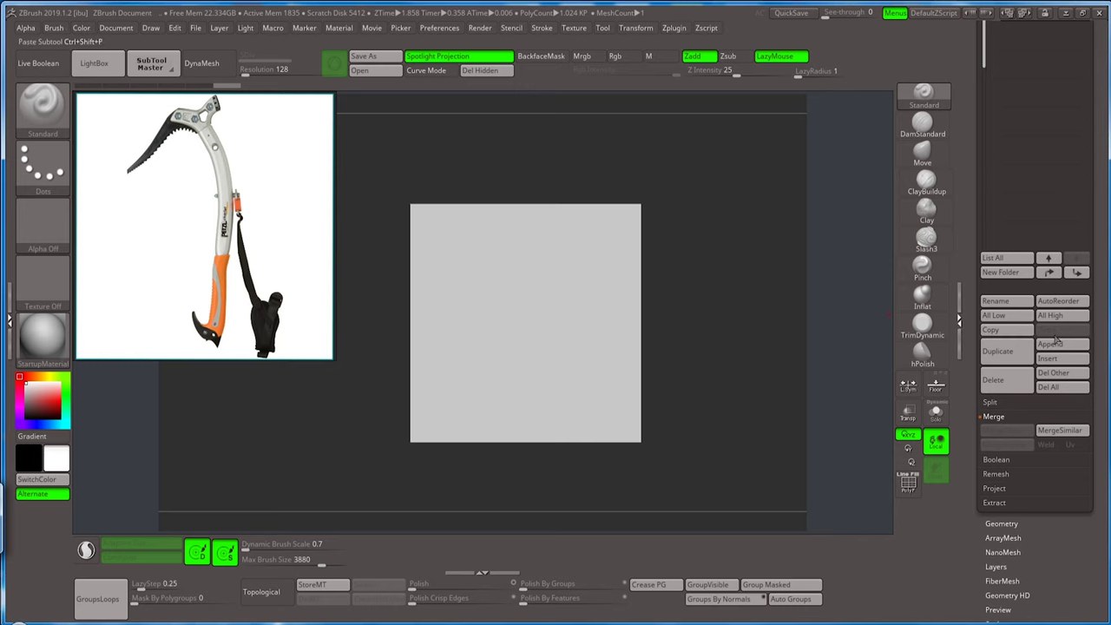
click(1050, 344)
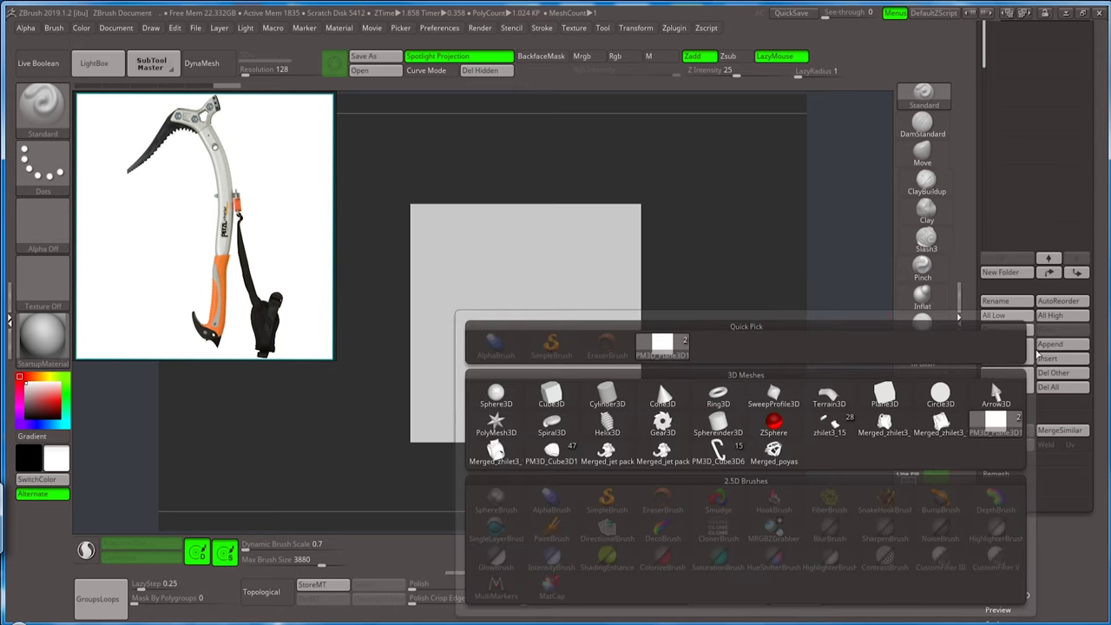
click(604, 396)
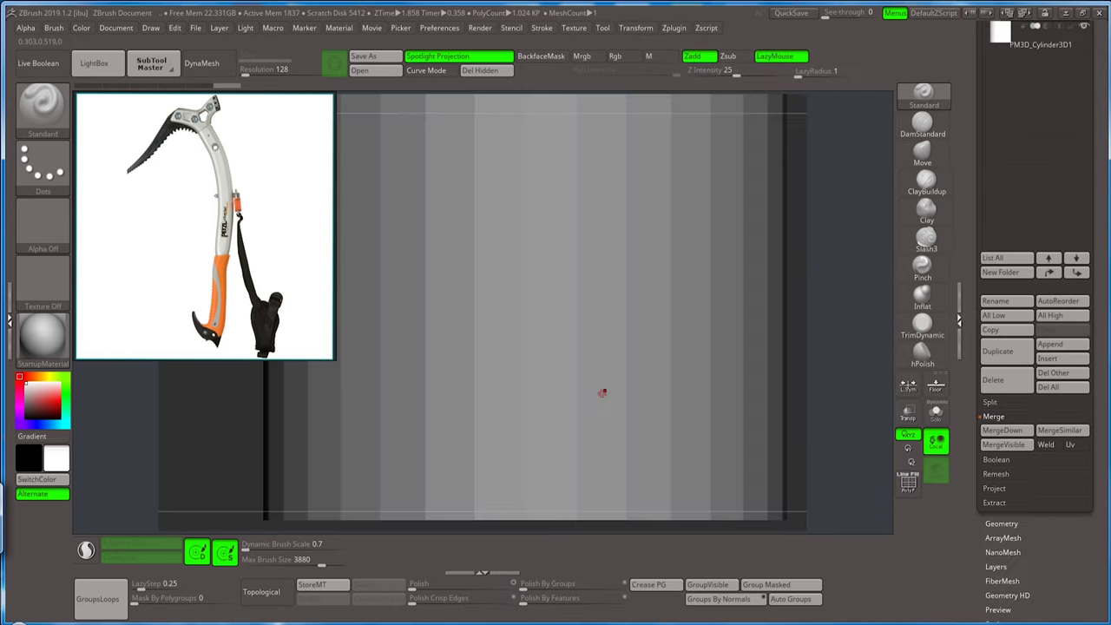
scroll(1006, 295, up, 5)
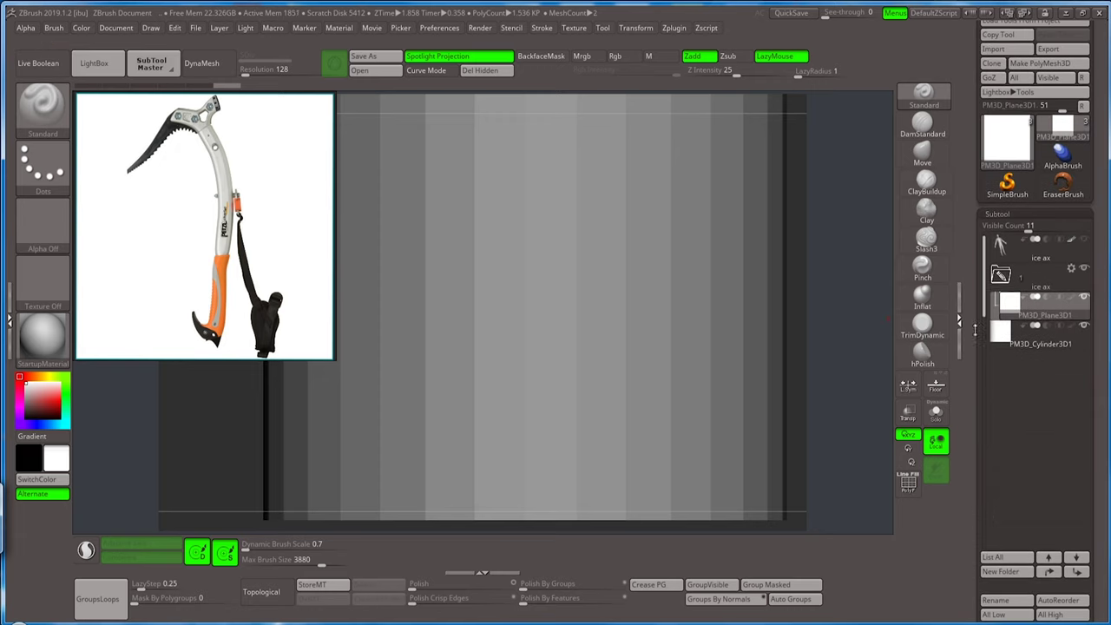
mouse_move(1032, 337)
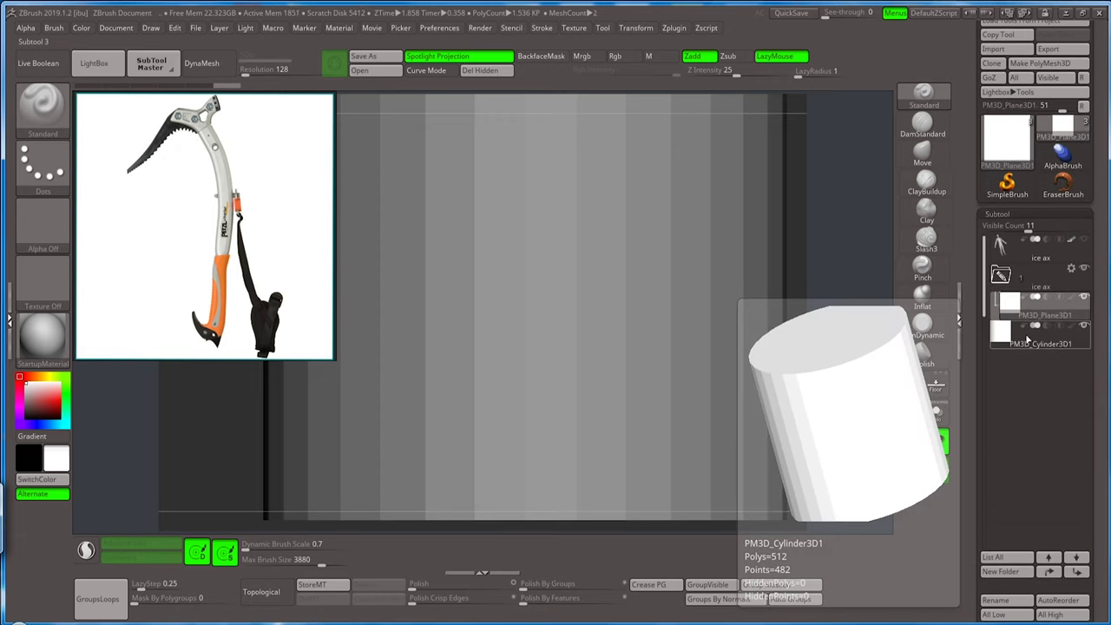
drag(1024, 340, 1033, 331)
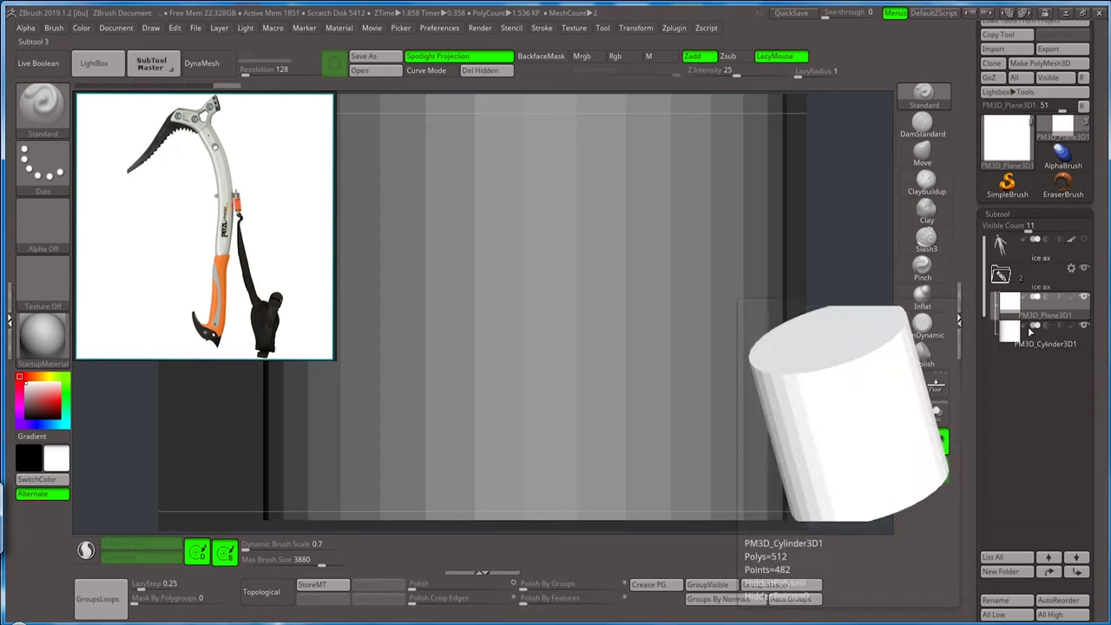
click(1083, 341)
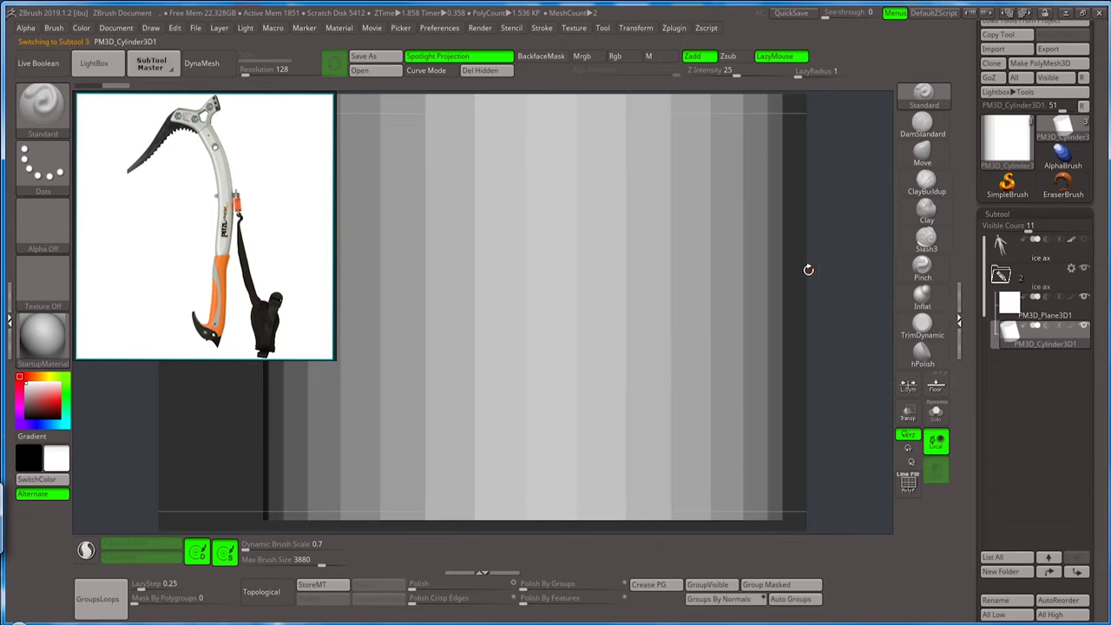
Turn on Transp/Ghost, then move the cylinder slightly down and shrink it uniformly.
drag(796, 283, 754, 304)
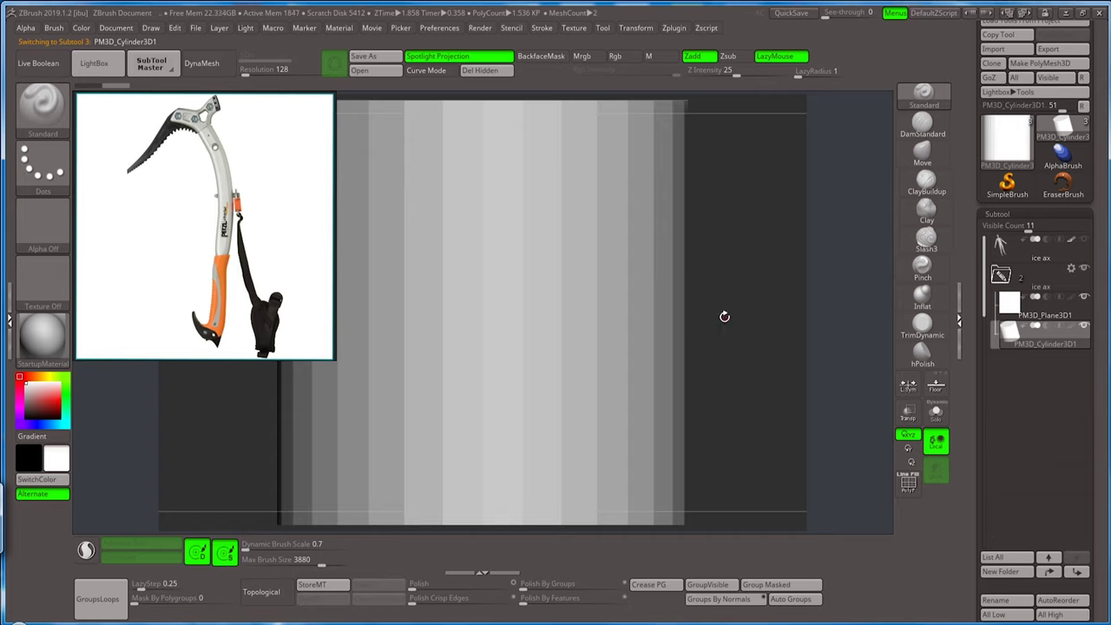
ctrl+right_drag(725, 316, 711, 284)
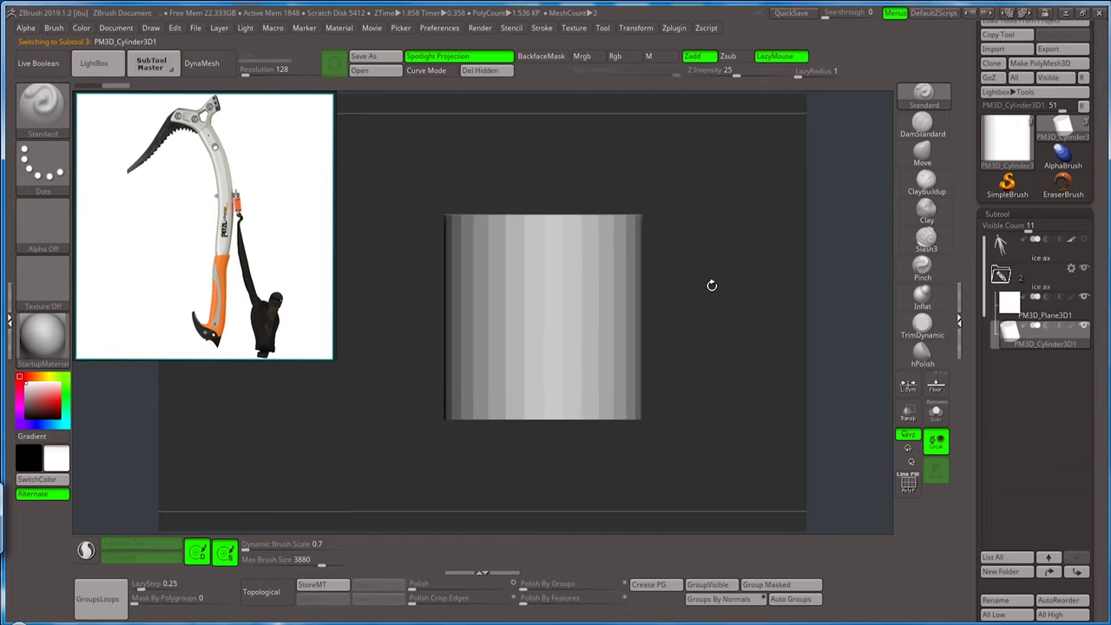
click(907, 415)
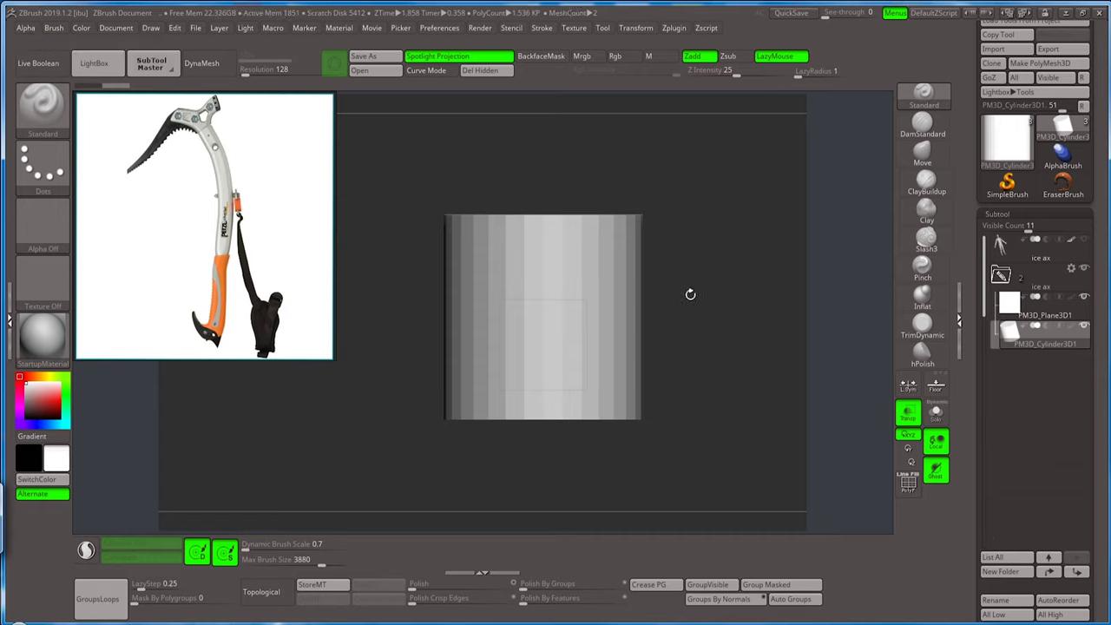
key(w)
drag(547, 242, 547, 262)
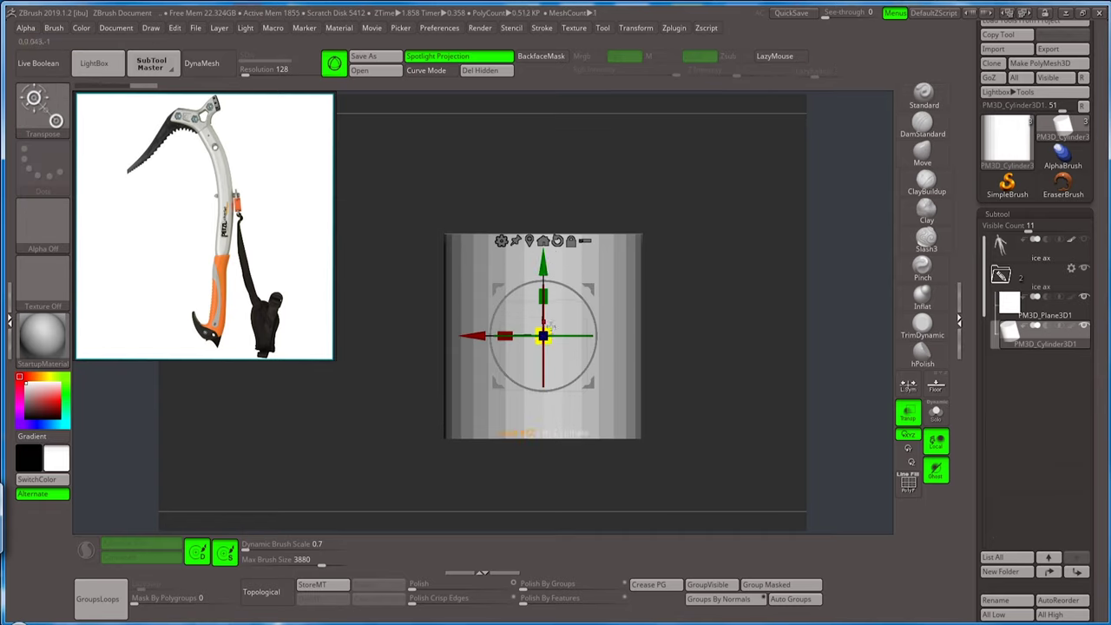
drag(543, 334, 531, 343)
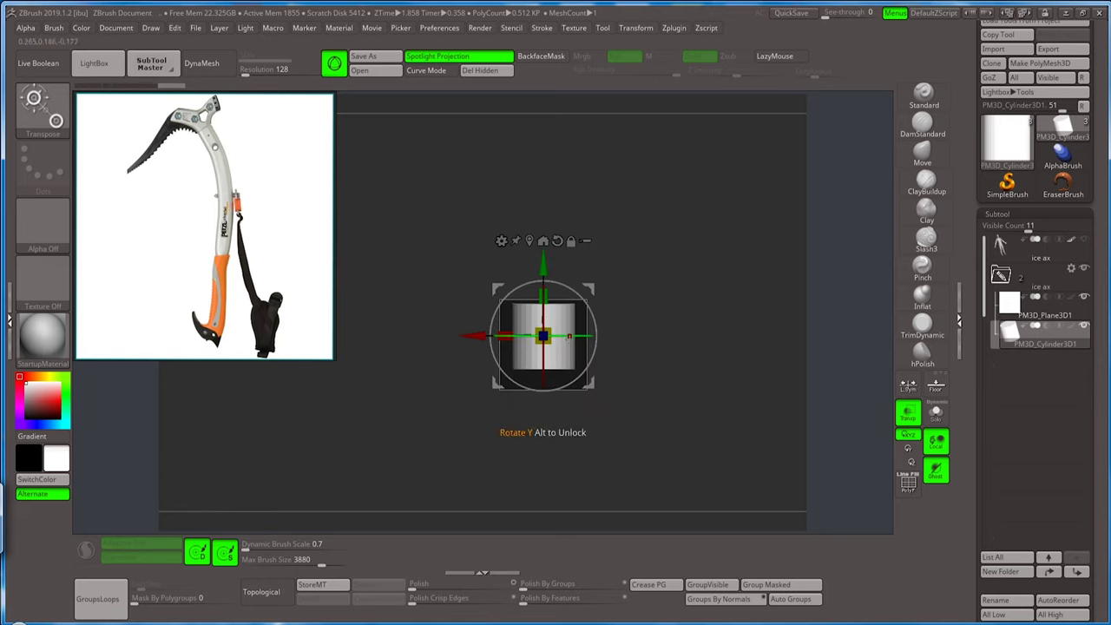
key(q)
drag(966, 459, 963, 284)
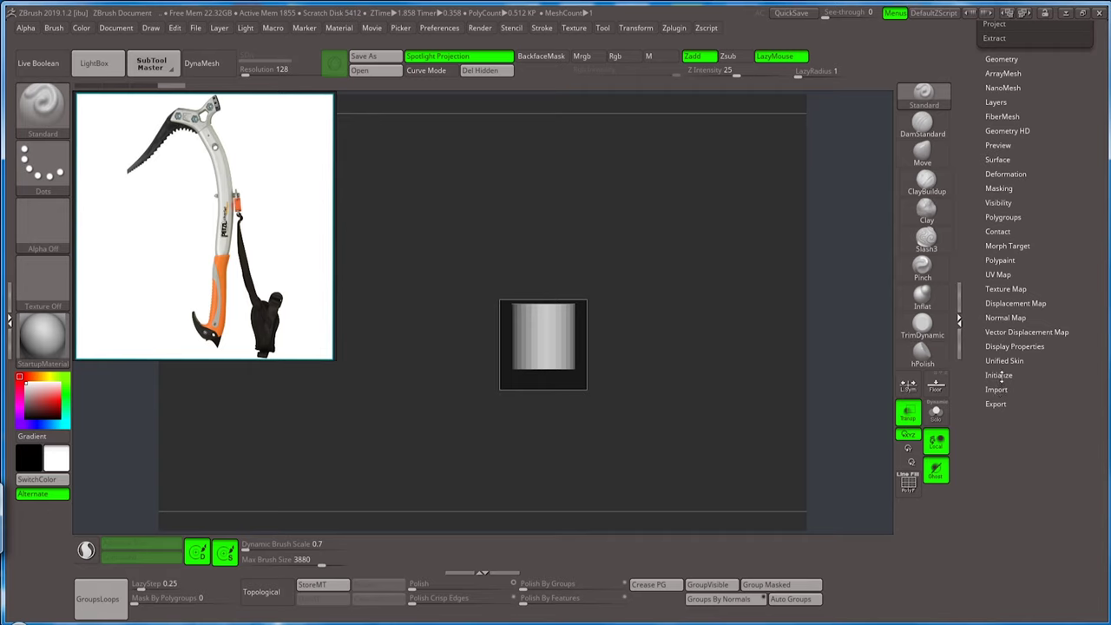
Reset the mesh to a QCyl X cylinder and rotate it -90 degrees upright.
click(998, 374)
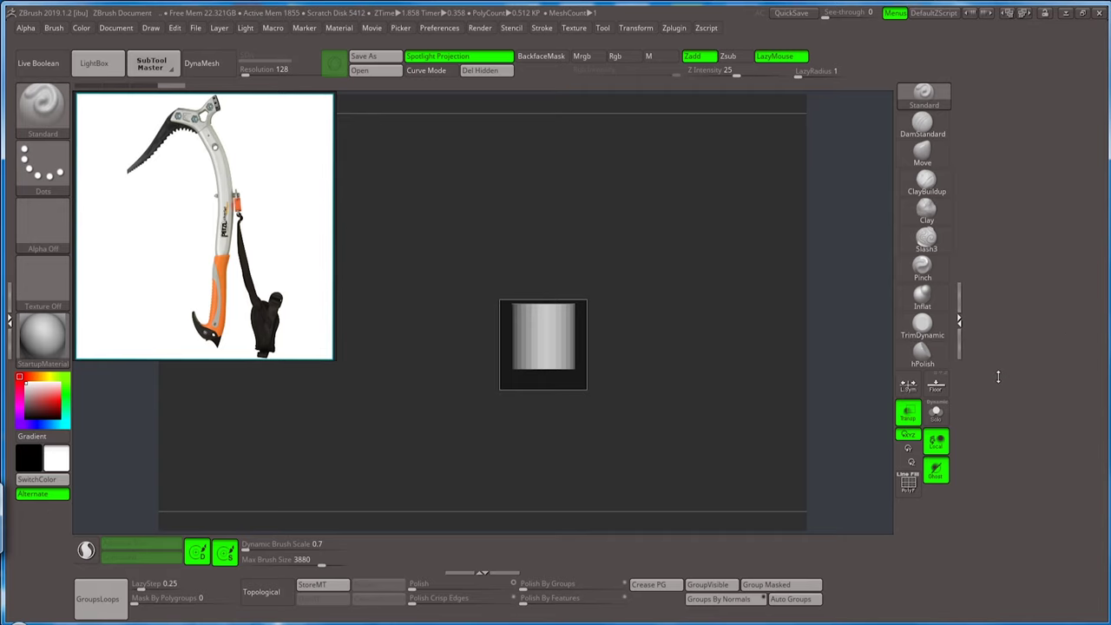
scroll(1012, 393, up, 1)
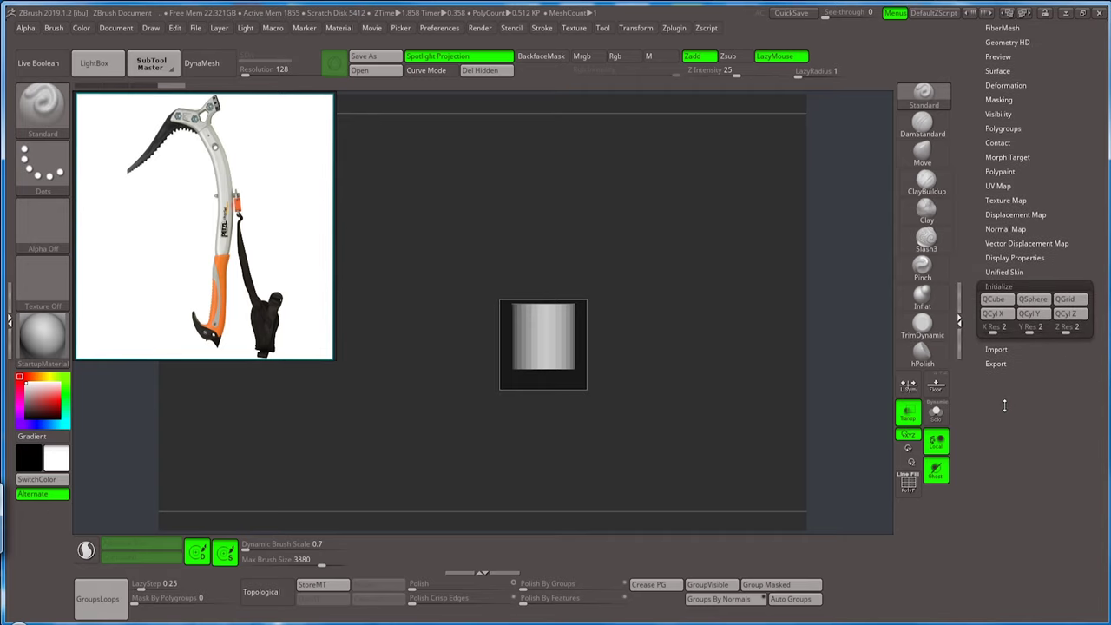
click(1005, 319)
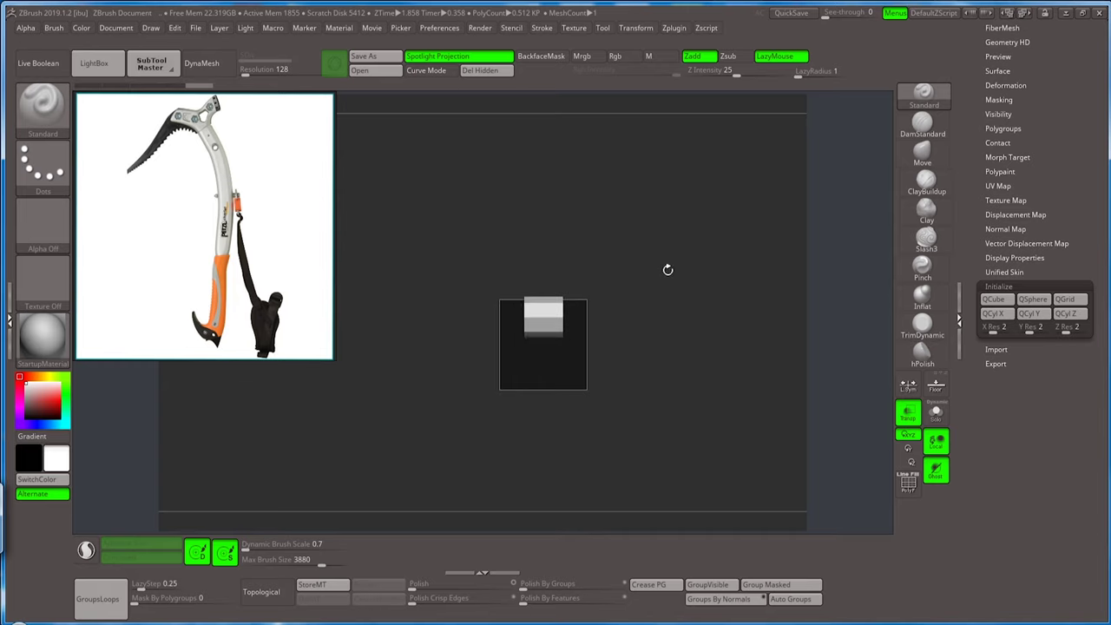
key(w)
mouse_move(595, 330)
mouse_down()
mouse_move(630, 365)
mouse_move(573, 273)
mouse_move(628, 349)
mouse_up()
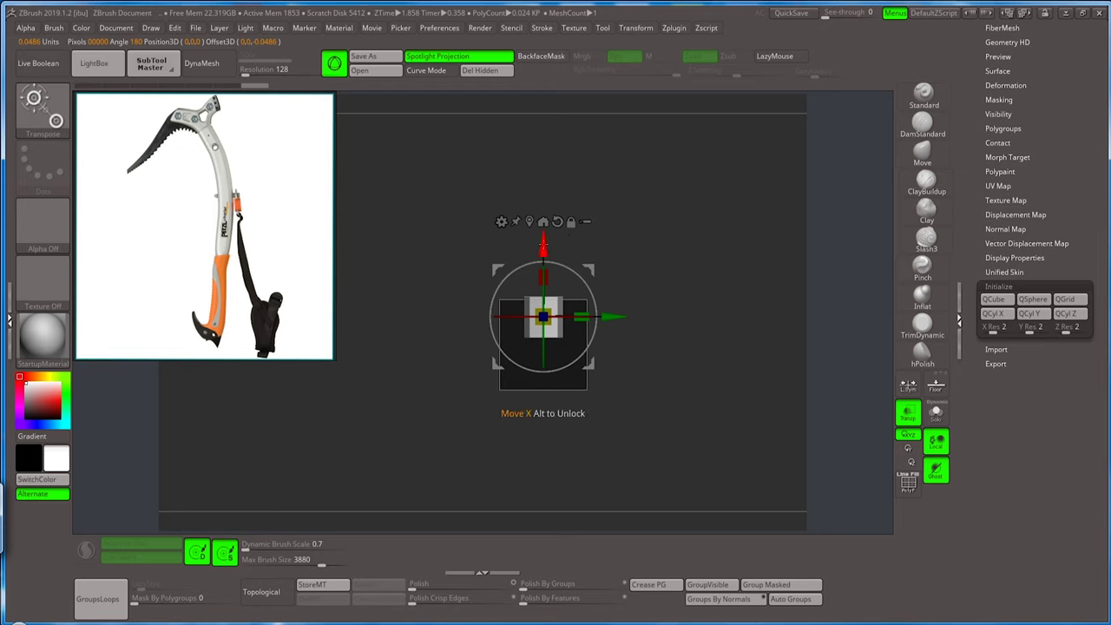
Move the cylinder down, scale it down and stretch it vertically into a tall bar.
drag(546, 243, 547, 267)
mouse_move(630, 295)
mouse_down()
mouse_move(635, 395)
mouse_move(650, 291)
mouse_up()
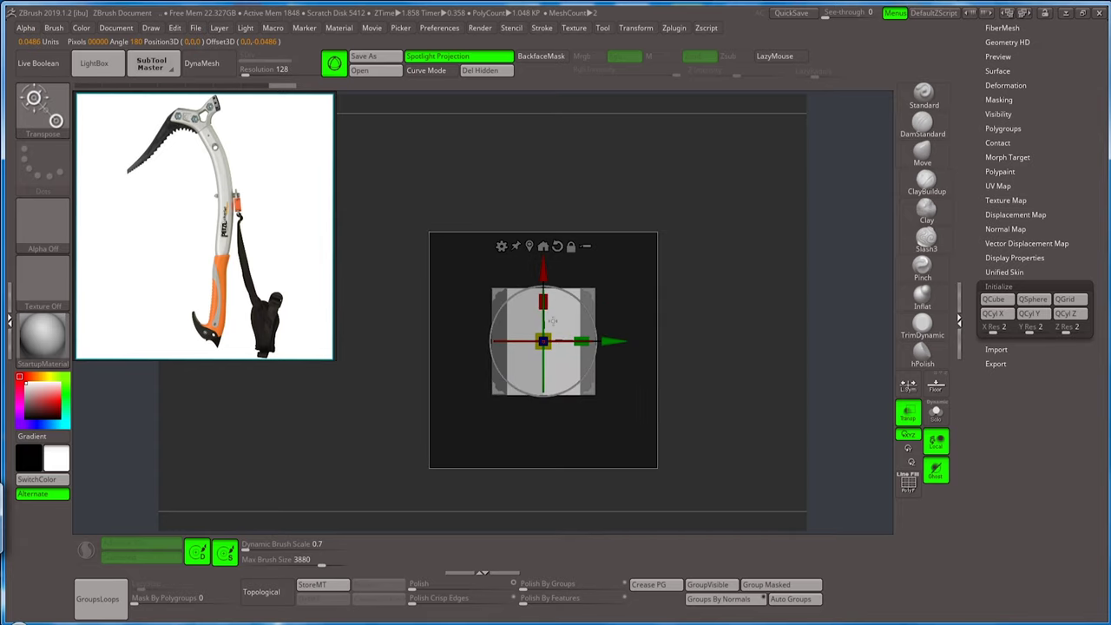
drag(542, 341, 535, 388)
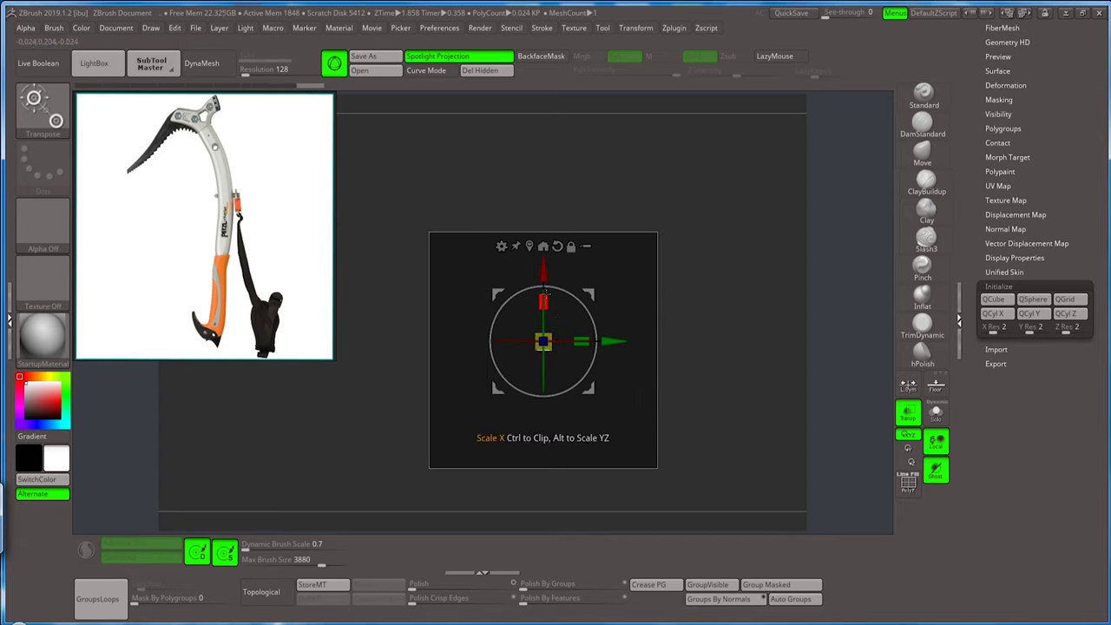
mouse_move(543, 300)
mouse_down()
mouse_move(552, 194)
mouse_move(561, 217)
mouse_up()
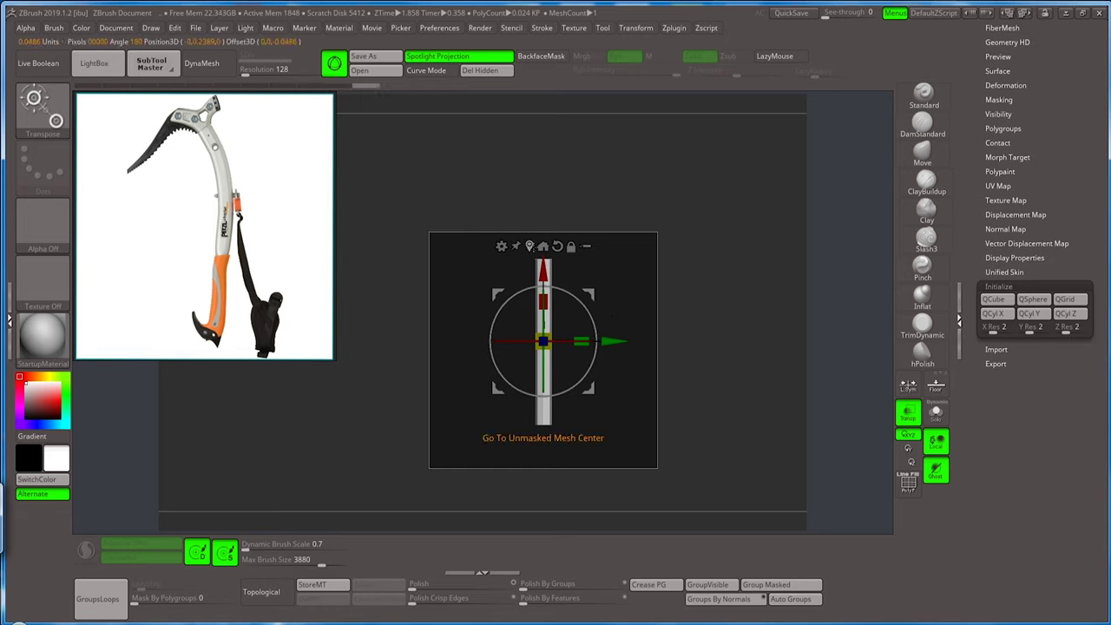
mouse_move(590, 298)
mouse_down()
mouse_move(688, 320)
mouse_move(710, 292)
mouse_move(716, 323)
mouse_up()
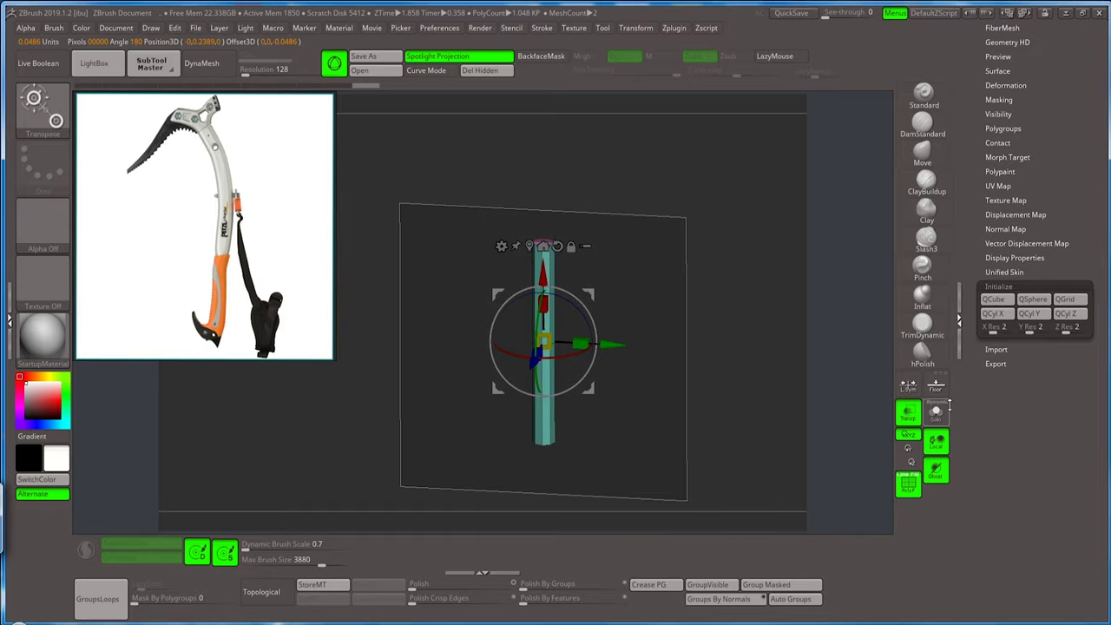
Toggle Solo on and off, snap to front view, and lower the shaft slightly.
click(935, 413)
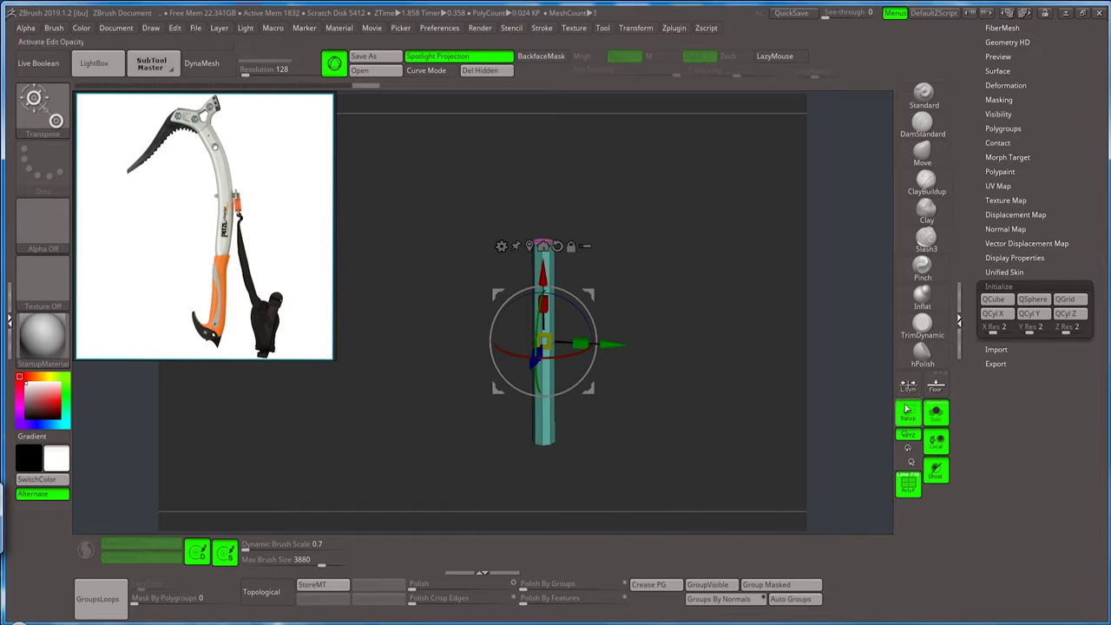
click(935, 413)
shift+drag(744, 334, 734, 325)
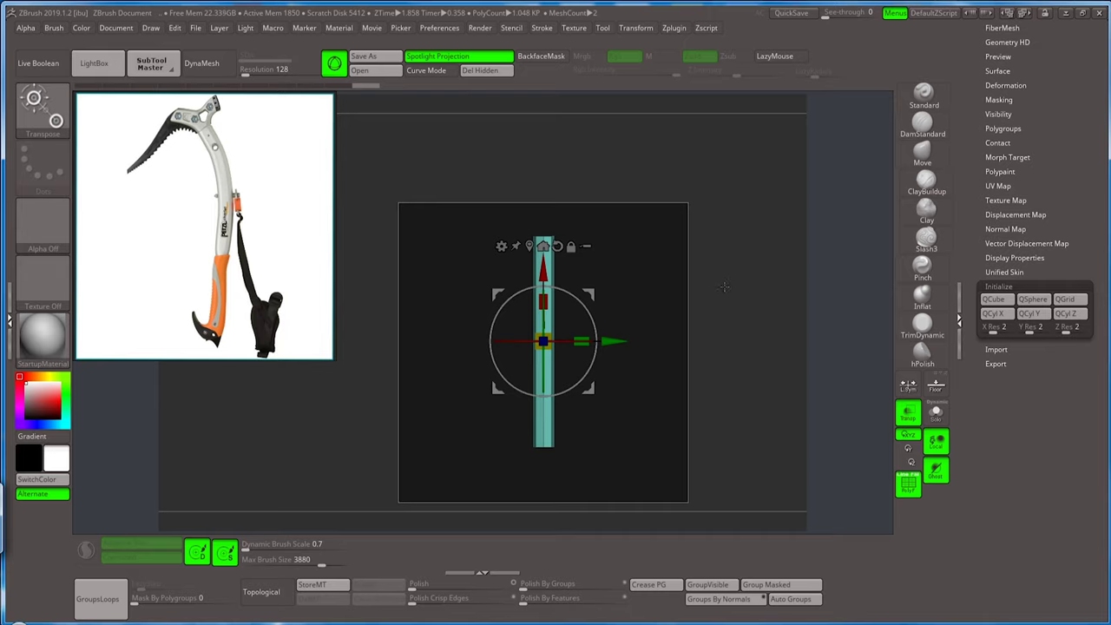
drag(543, 271, 543, 285)
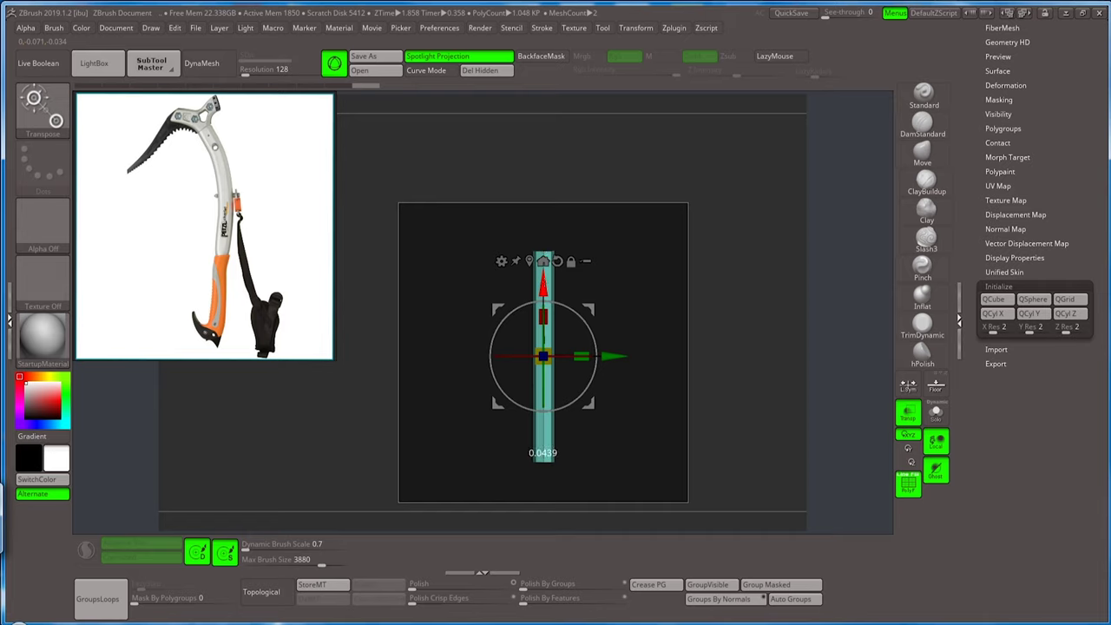
key(q)
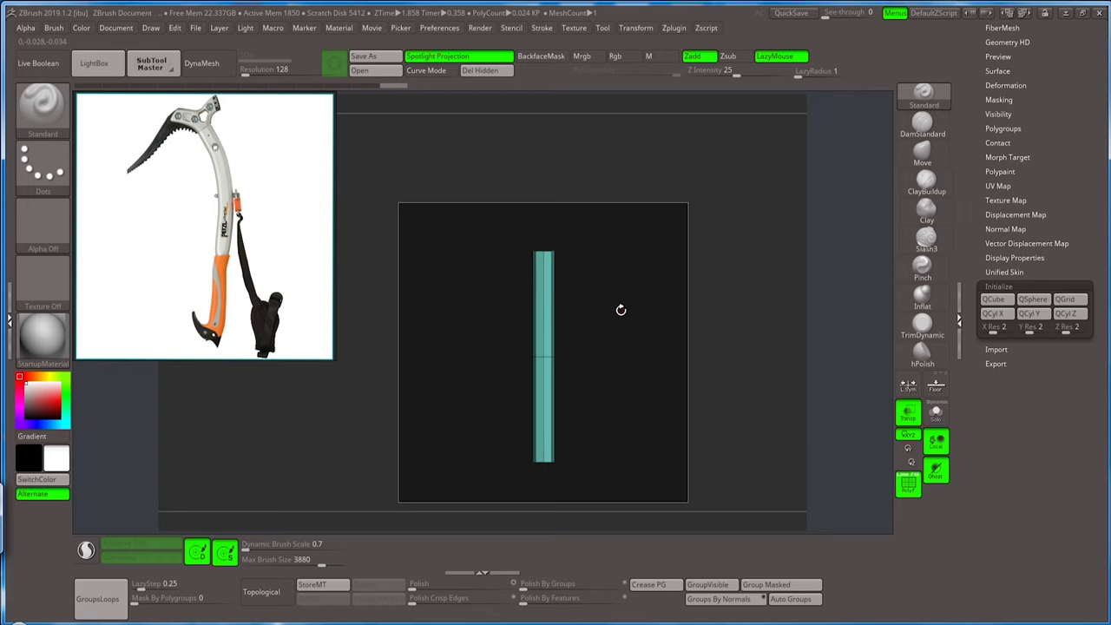
Insert two edge loops across the shaft with ZModeler, then mask its top end.
key(b)
click(537, 564)
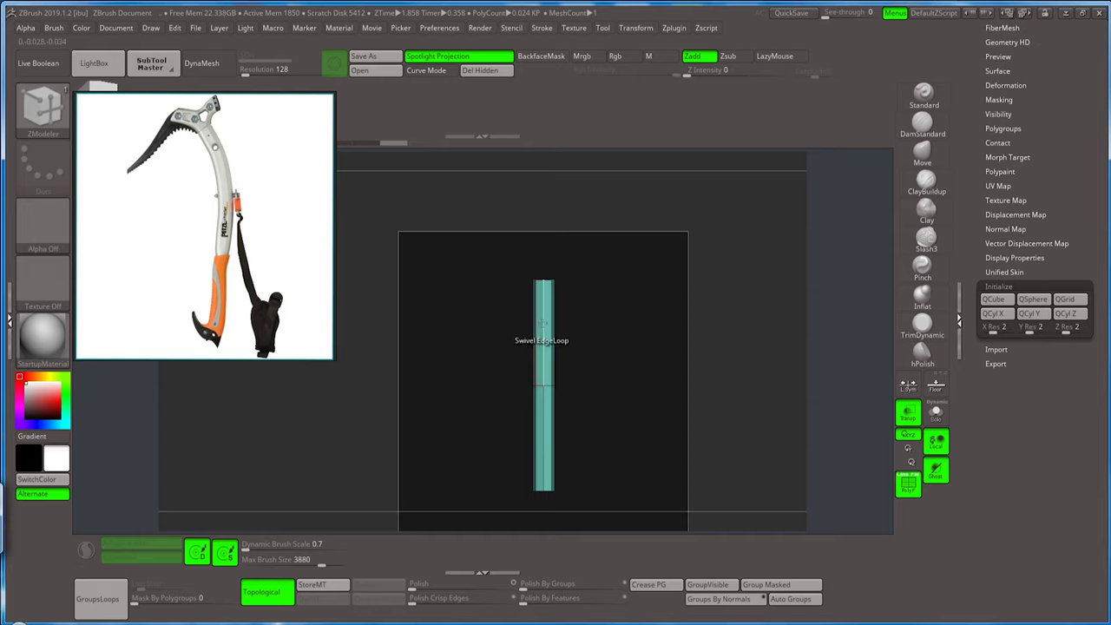
key(space)
click(527, 275)
click(543, 326)
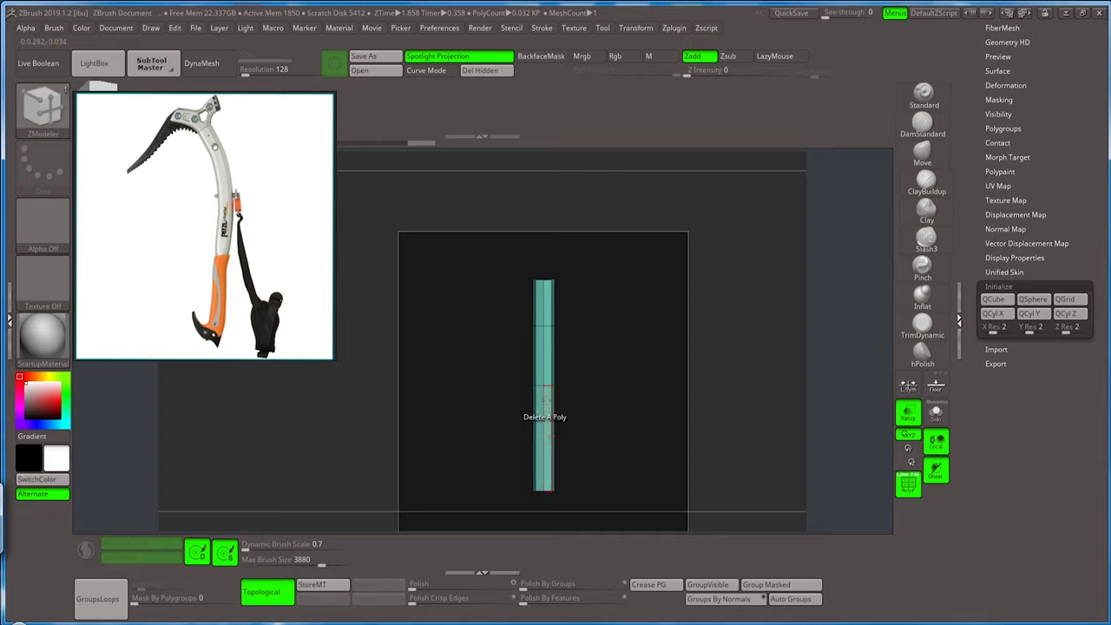
click(545, 438)
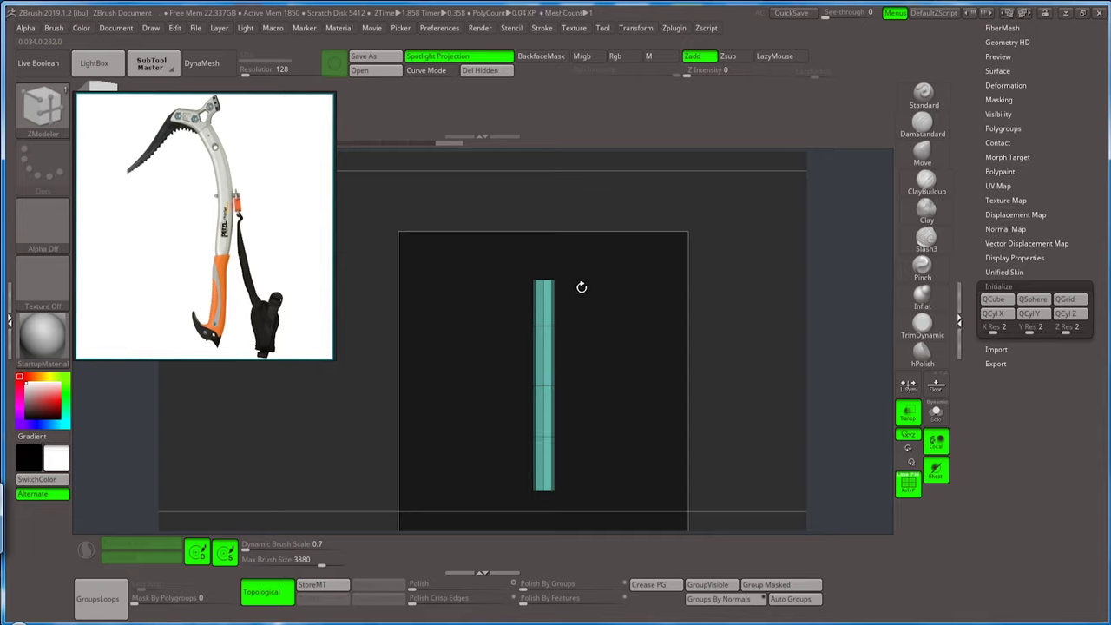
ctrl+drag(512, 212, 593, 264)
key(w)
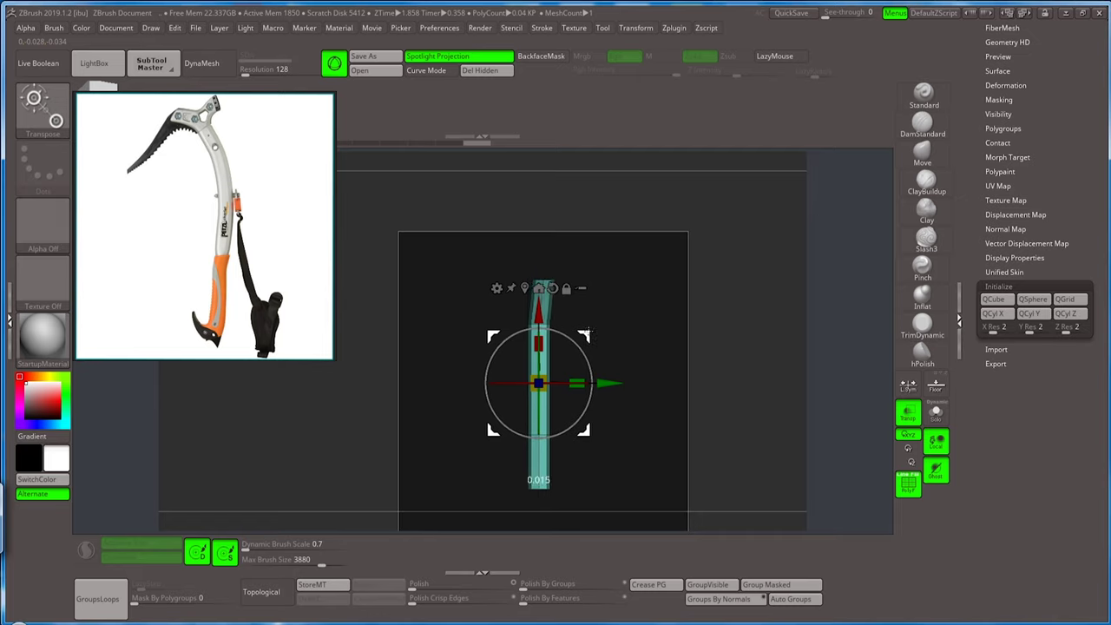
Invert the mask and try moving and rotating the shaft top, then undo it.
key(ctrl)
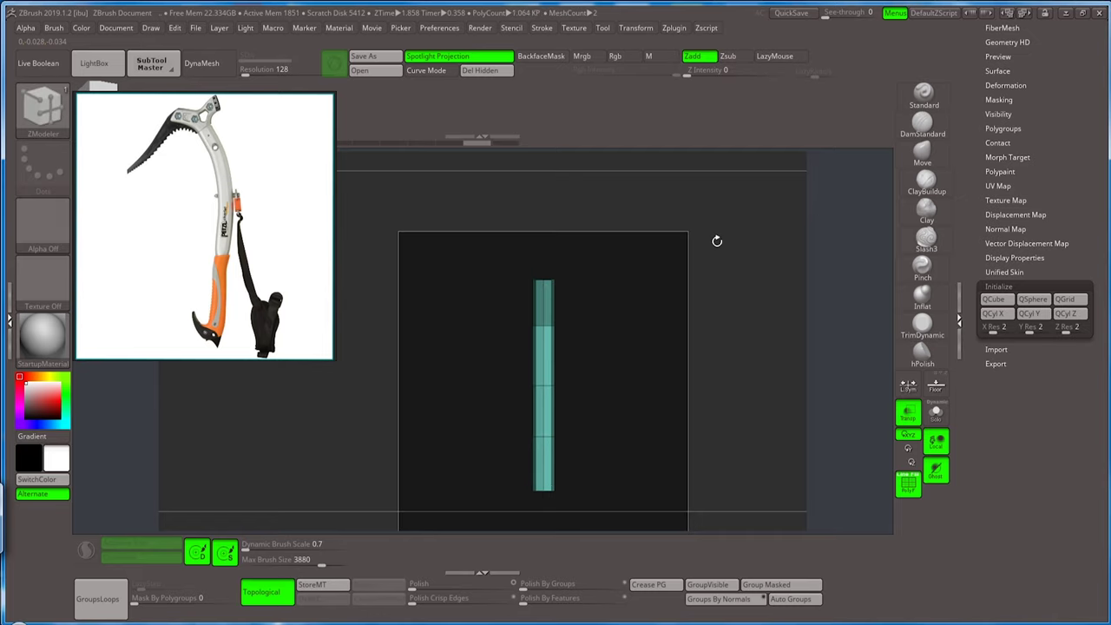
ctrl+click(717, 247)
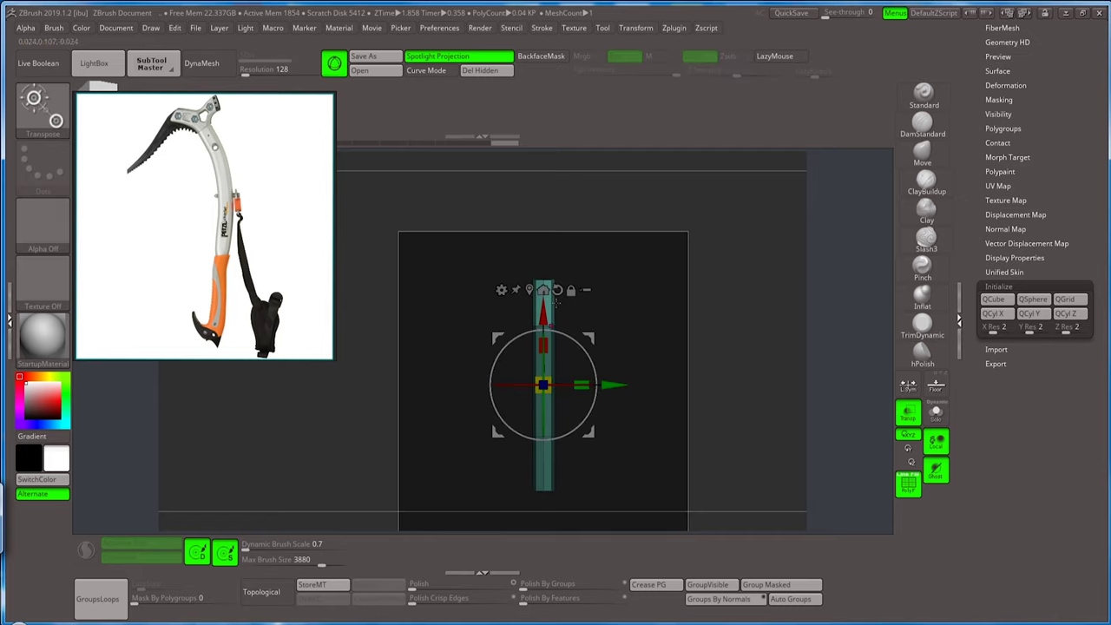
drag(540, 312, 538, 211)
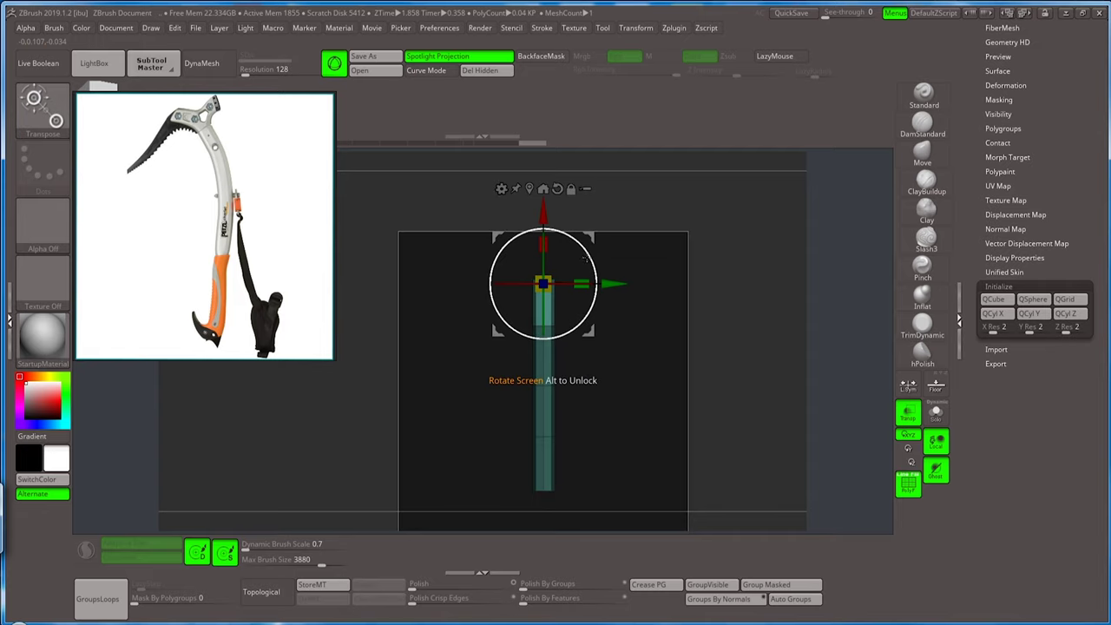
drag(588, 258, 572, 246)
key(ctrl)
key(ctrl+z)
key(ctrl+z)
key(ctrl+z)
key(q)
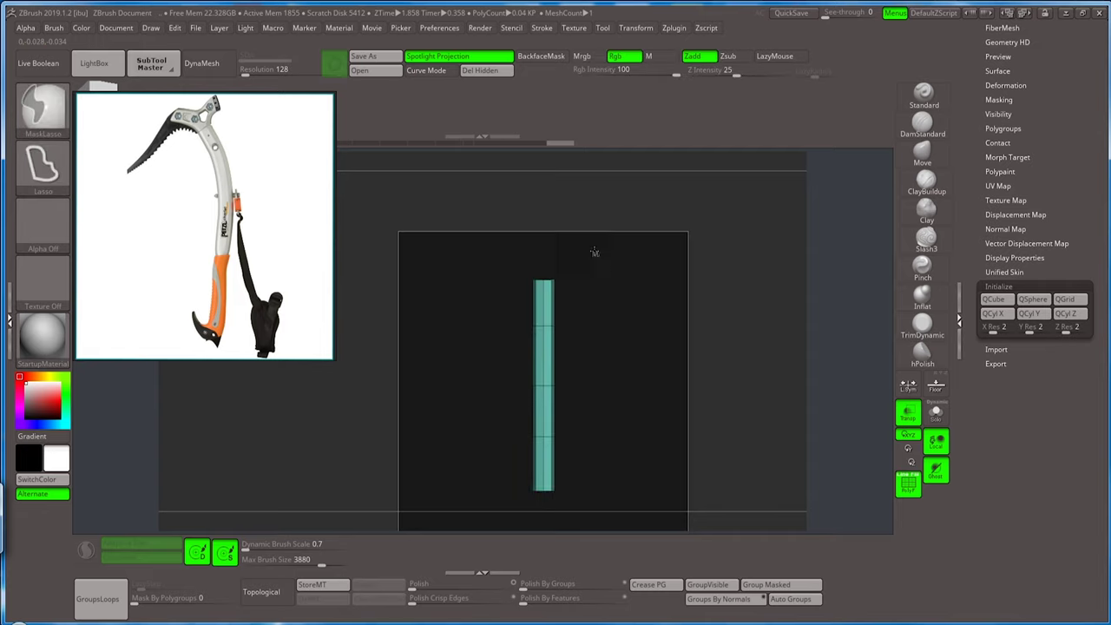
Re-mask so only the top is free, tilt it about 55° and scale the shaft up.
ctrl+drag(596, 251, 586, 243)
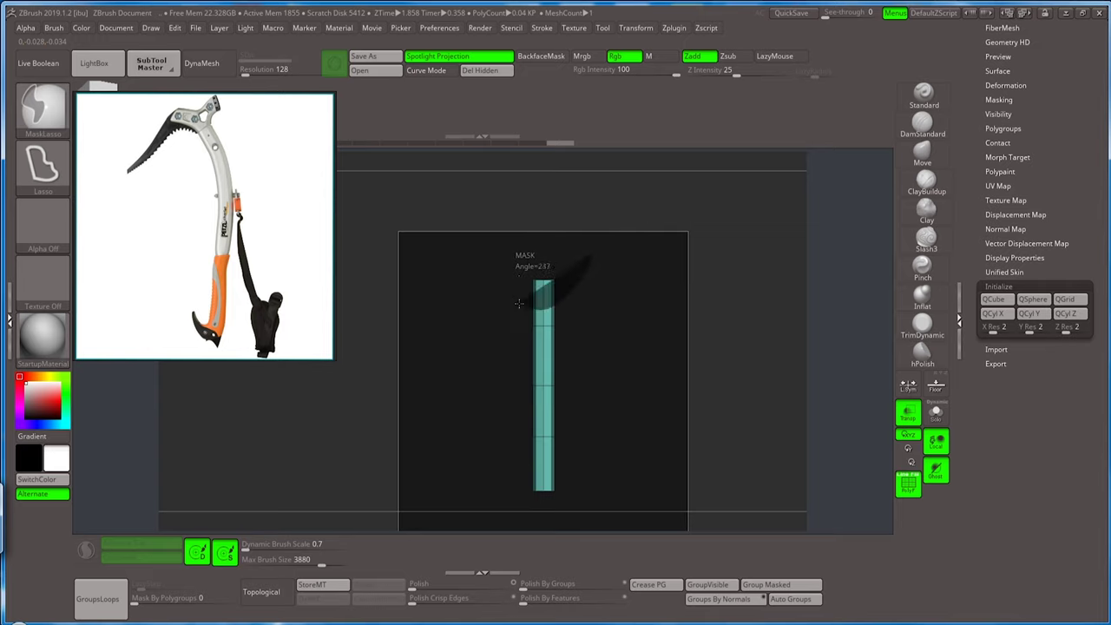
ctrl+click(720, 251)
key(w)
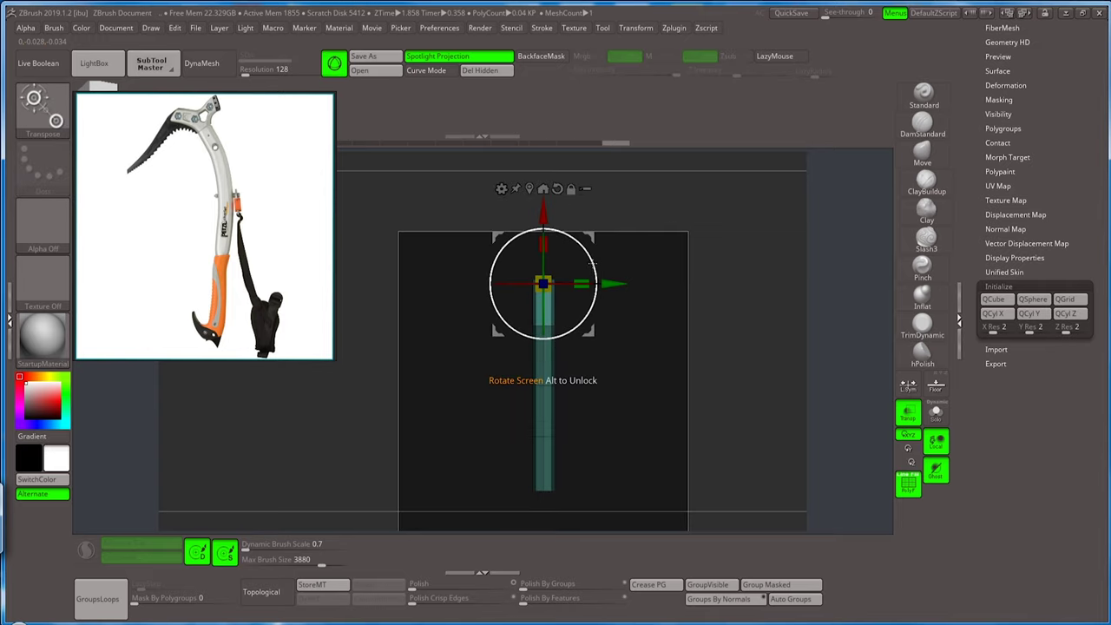
mouse_move(591, 261)
mouse_down()
mouse_move(551, 234)
mouse_move(621, 234)
mouse_move(615, 225)
mouse_up()
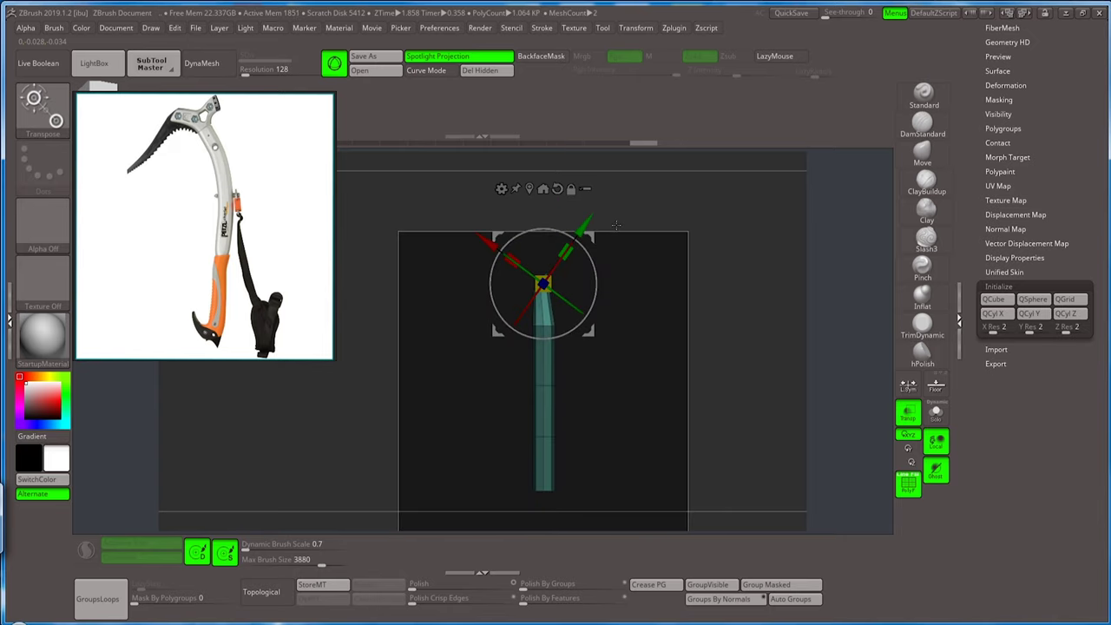
drag(566, 252, 590, 252)
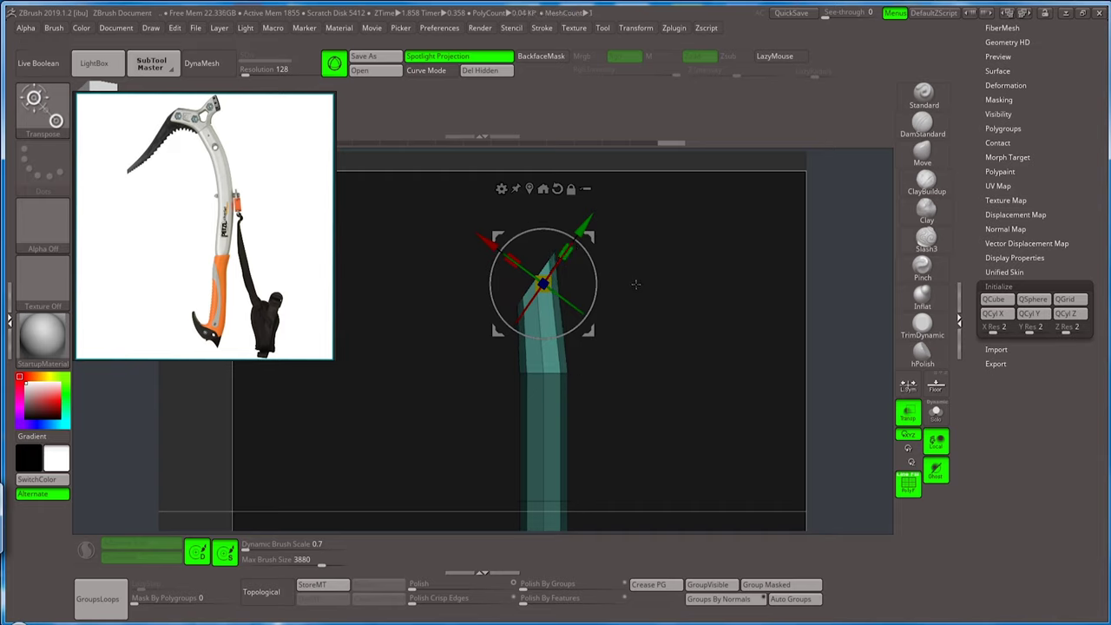
key(minus)
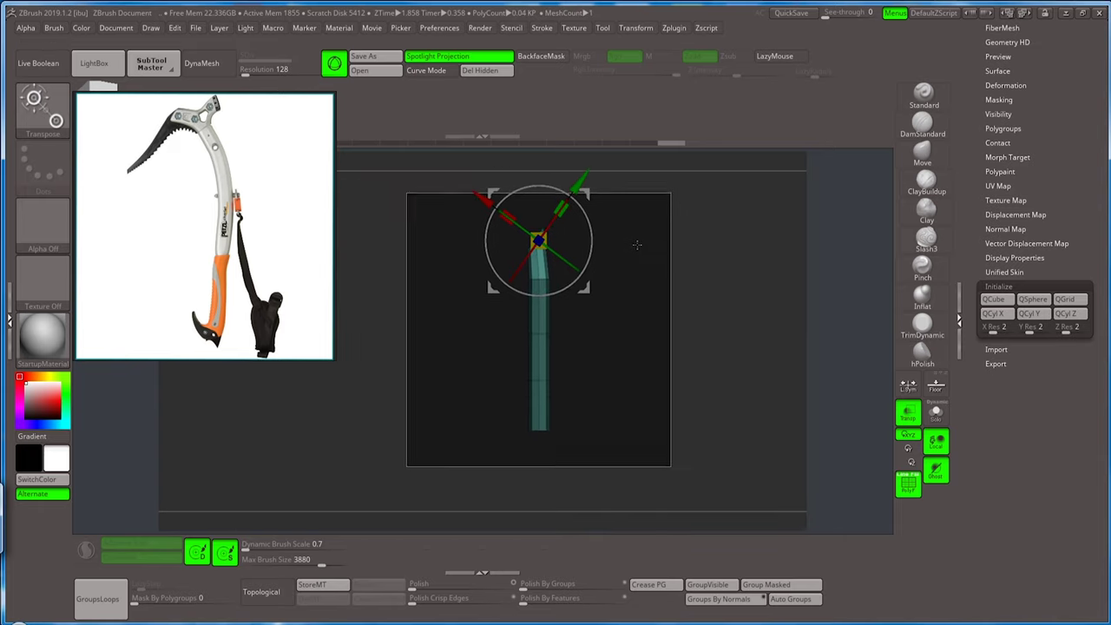
Bend the top segment further up-left and turn on Solo to hide the backdrop.
drag(598, 245, 587, 225)
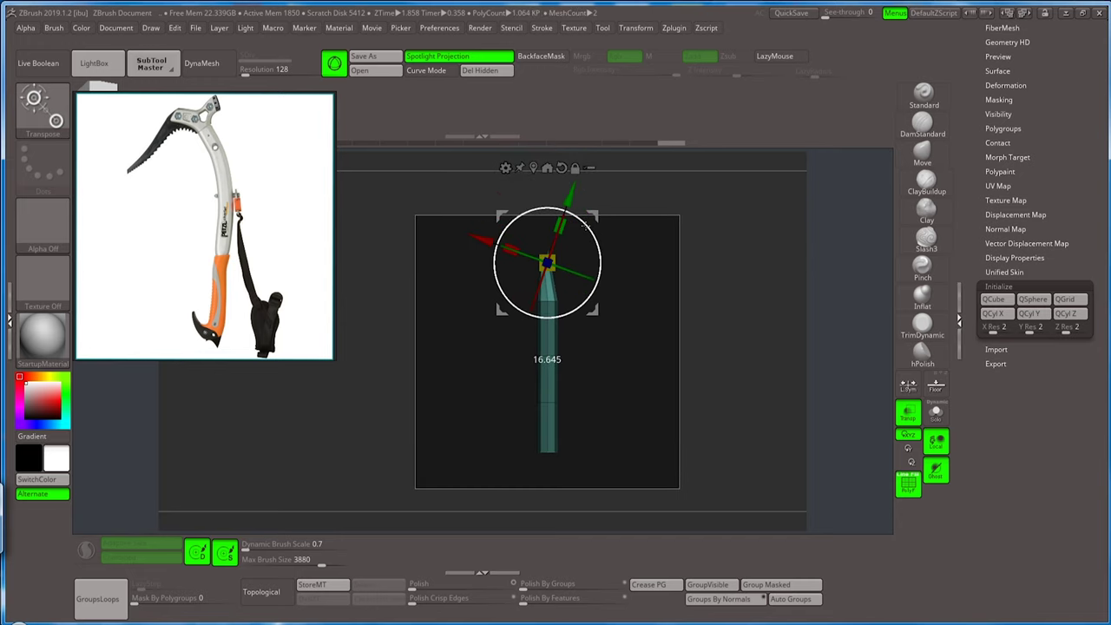
key(ctrl+z)
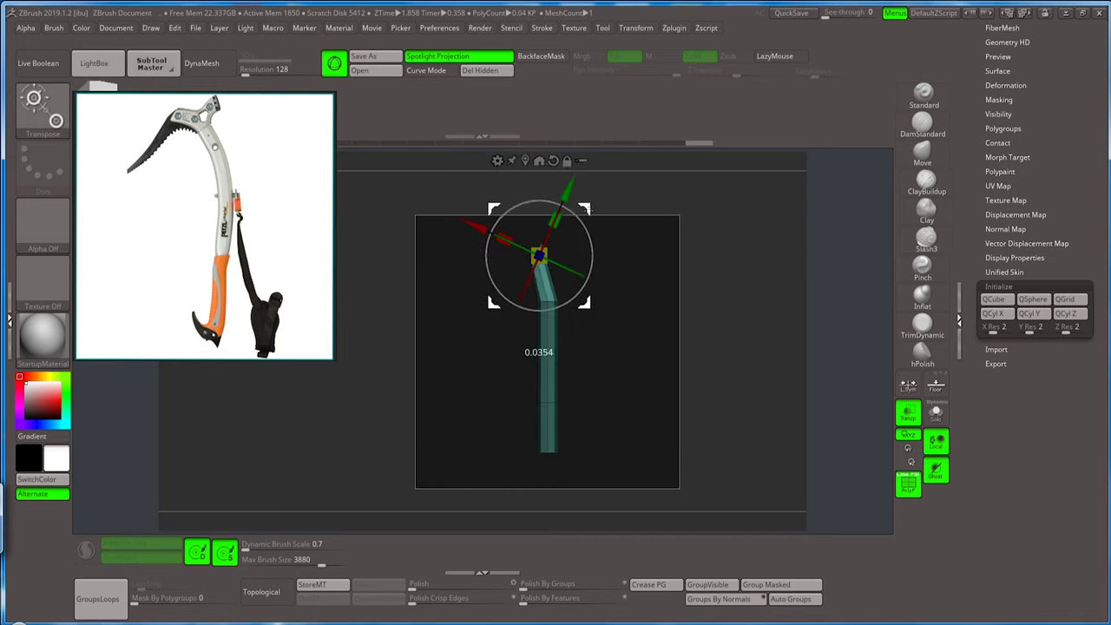
drag(580, 205, 569, 196)
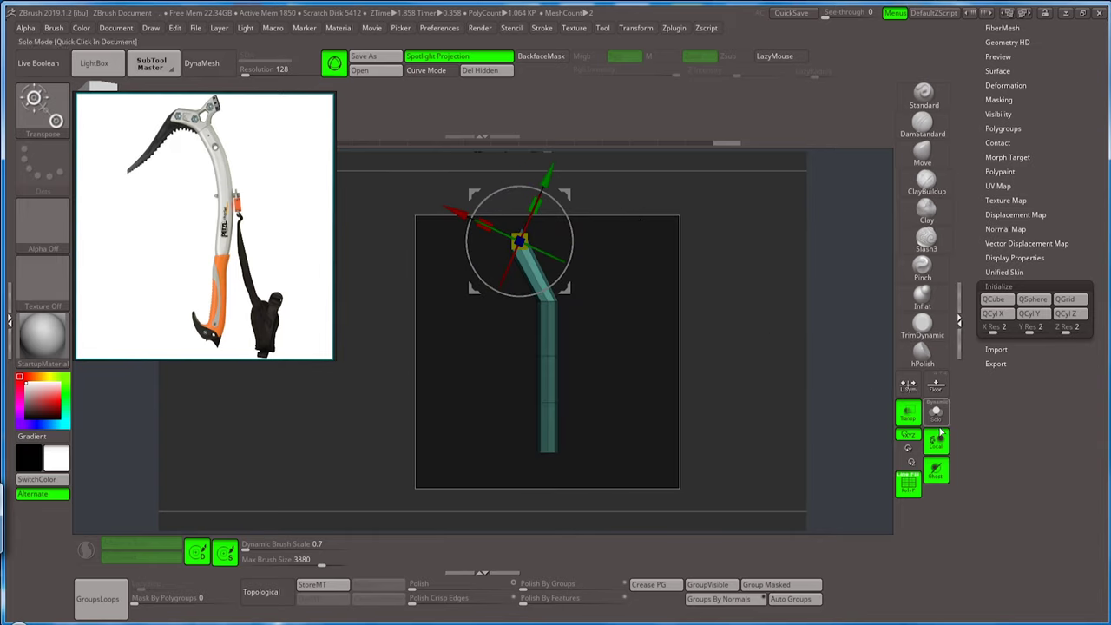
key(alt+s)
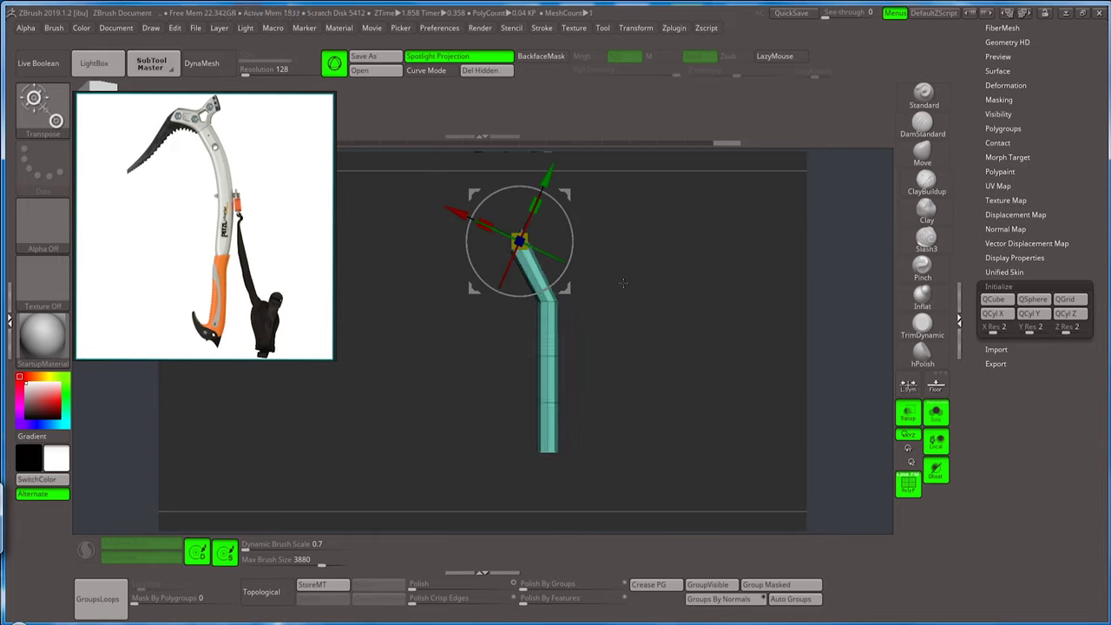
key(ctrl+z)
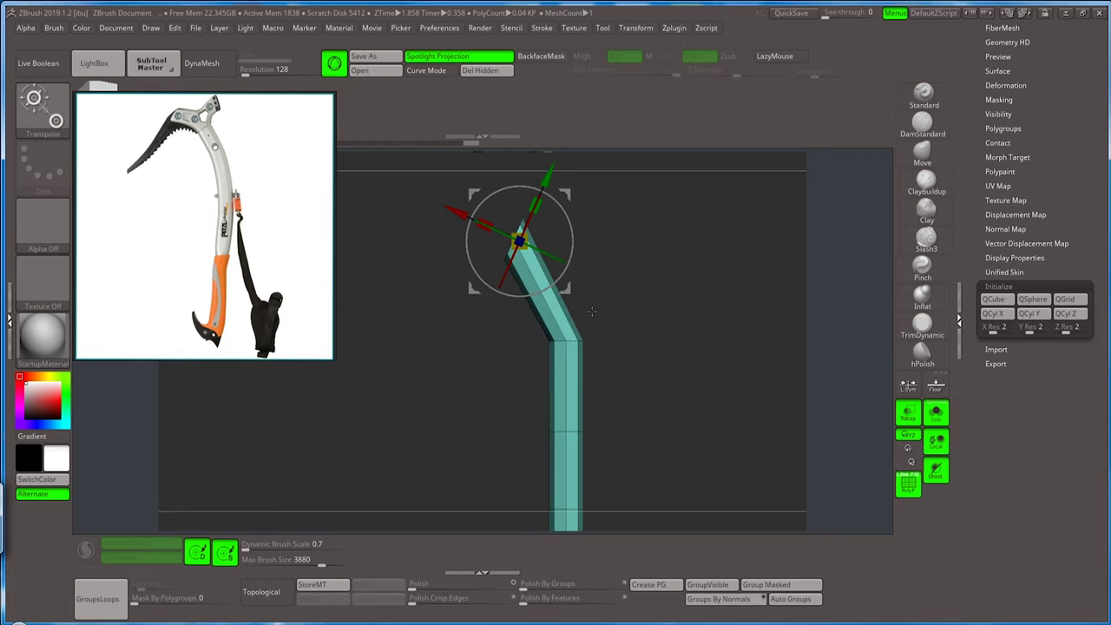
Mask everything but the tip and nudge the tip segment along its length.
key(q)
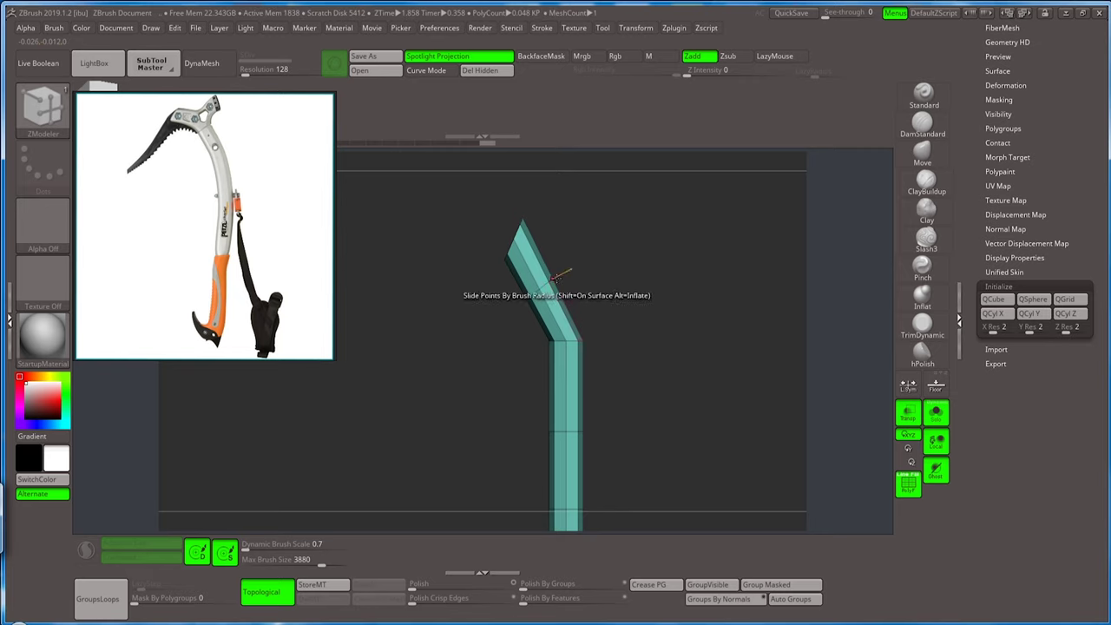
ctrl+drag(575, 250, 512, 264)
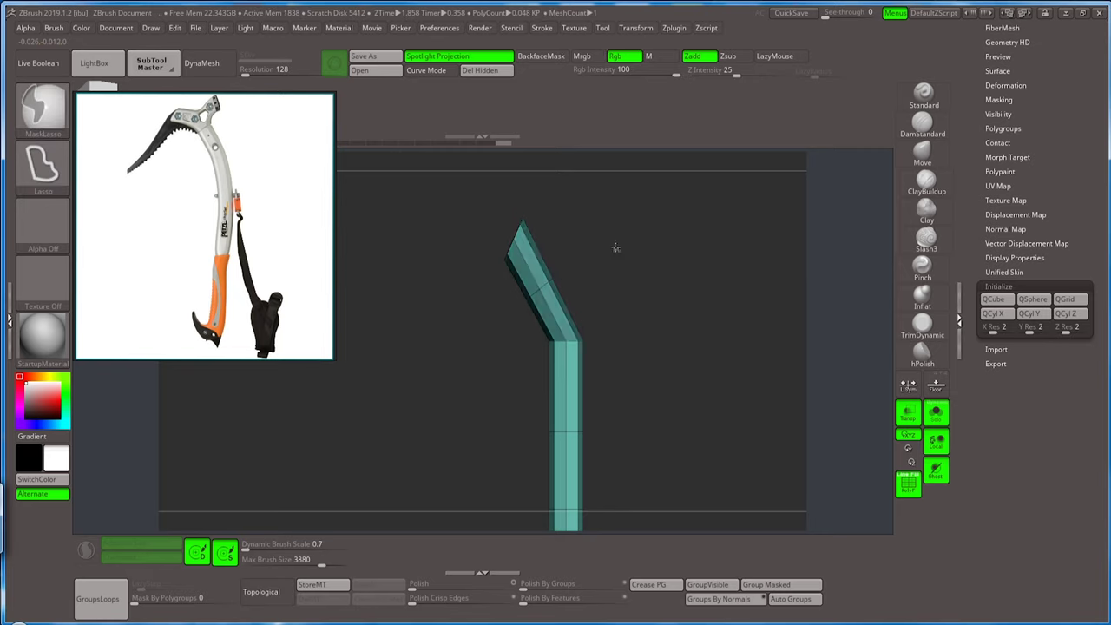
ctrl+click(605, 245)
key(w)
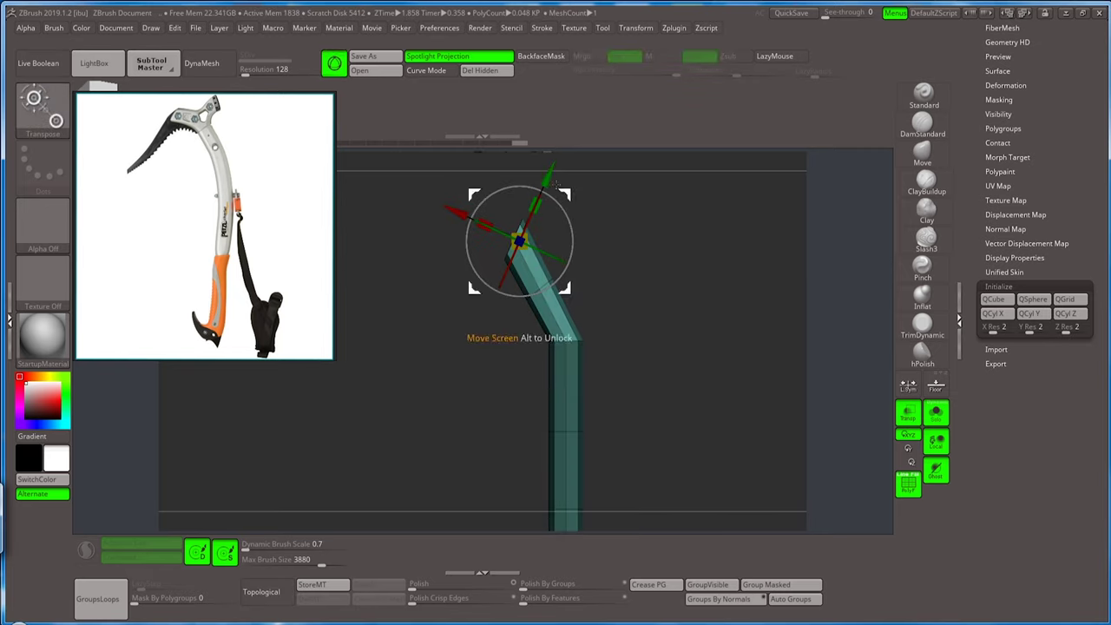
drag(560, 178, 519, 189)
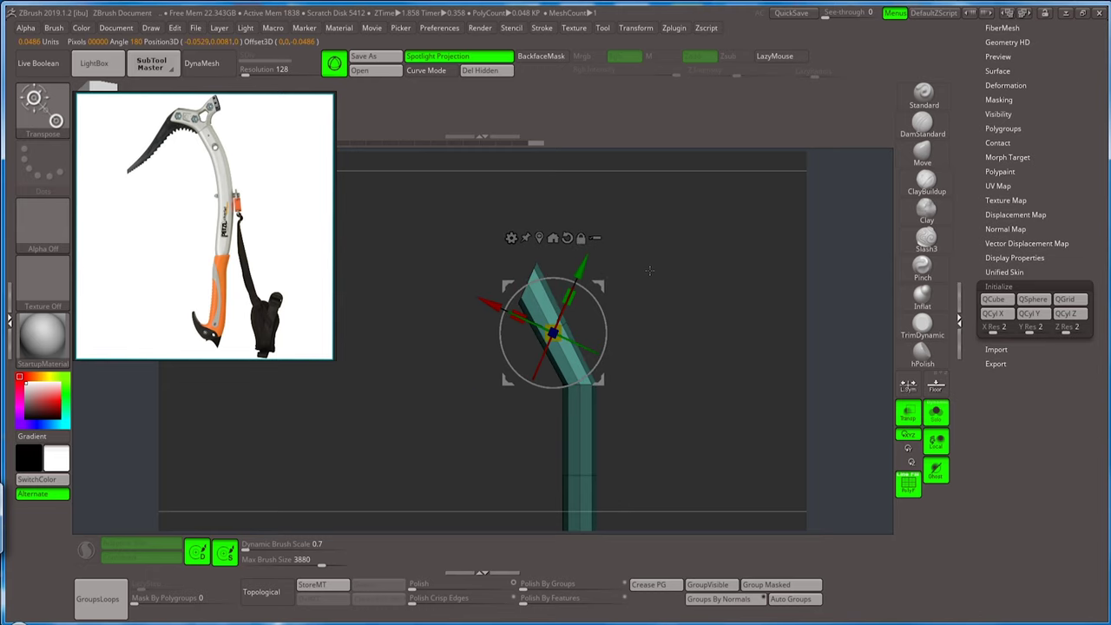
mouse_move(649, 270)
mouse_down()
mouse_move(588, 256)
mouse_move(593, 301)
mouse_up()
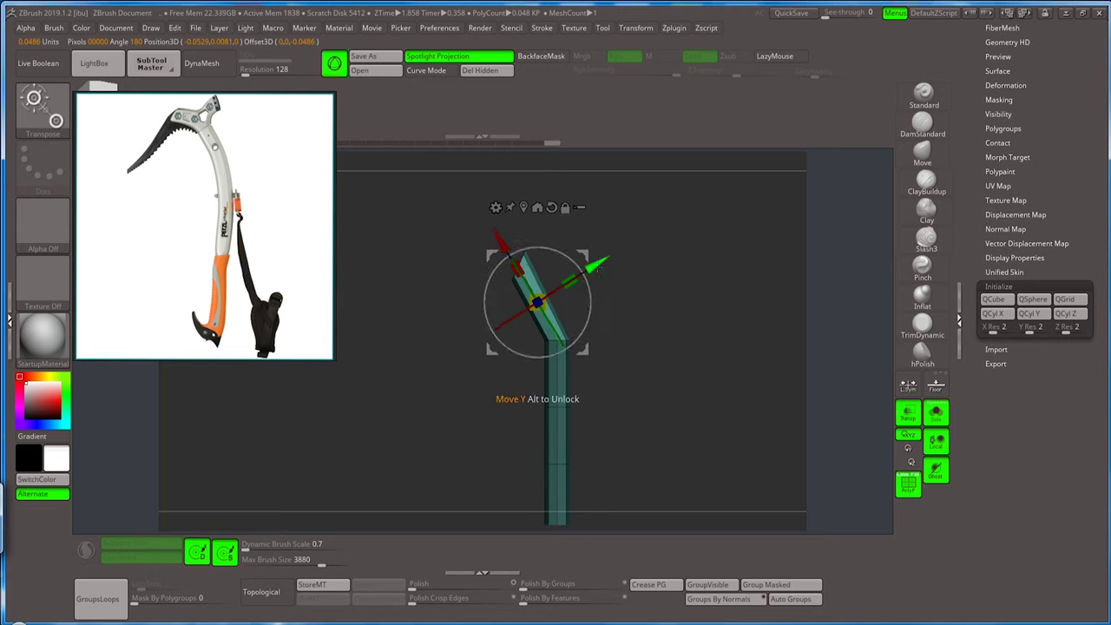
drag(600, 262, 644, 303)
key(q)
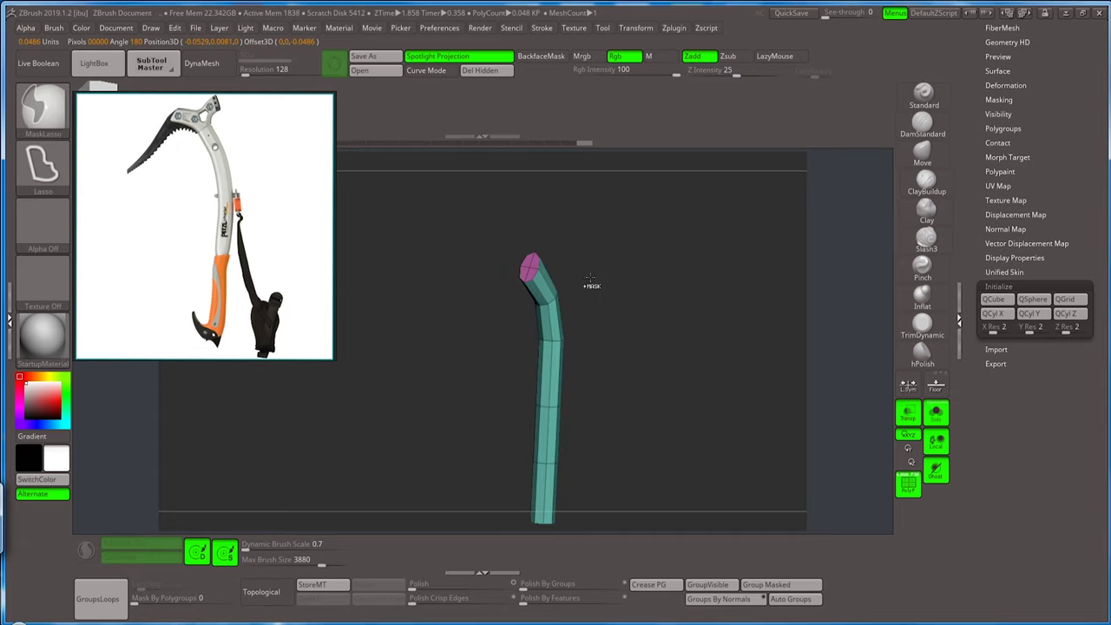
Isolate the pink tip polygroup, unhide the rest of the shaft, and orbit to face the tip.
ctrl+shift+click(531, 269)
ctrl+shift+drag(534, 273, 527, 263)
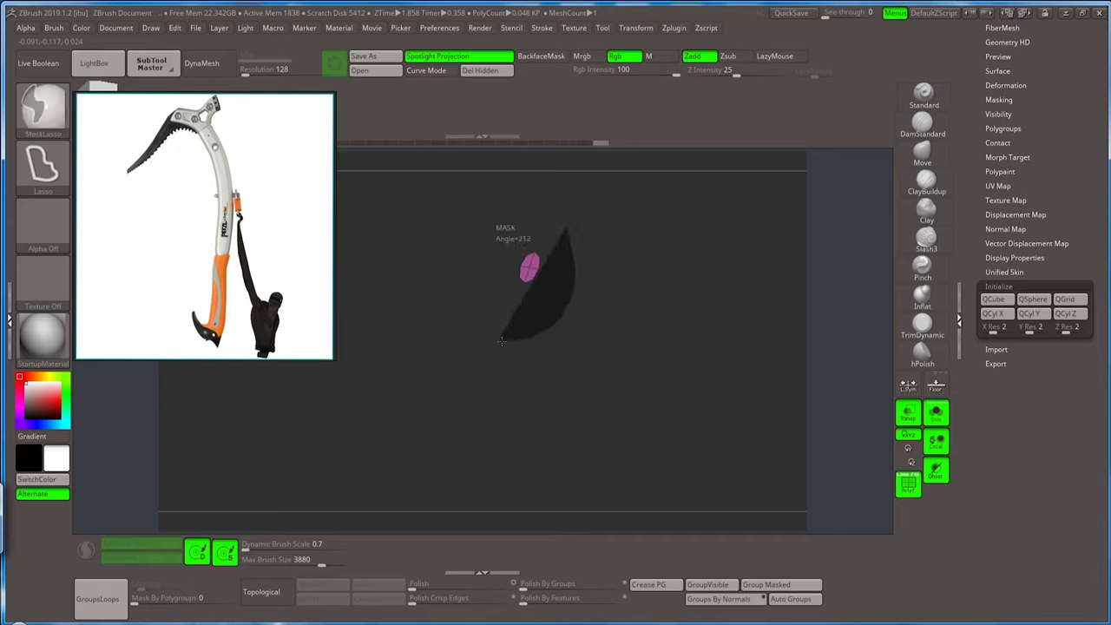
ctrl+shift+click(628, 245)
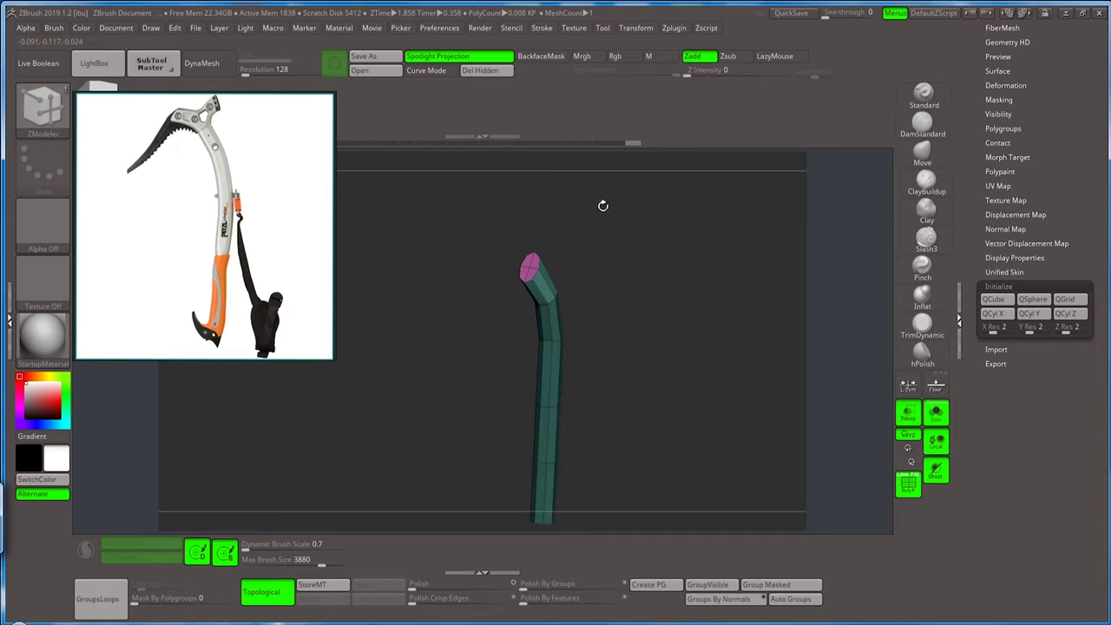
drag(602, 206, 602, 265)
key(w)
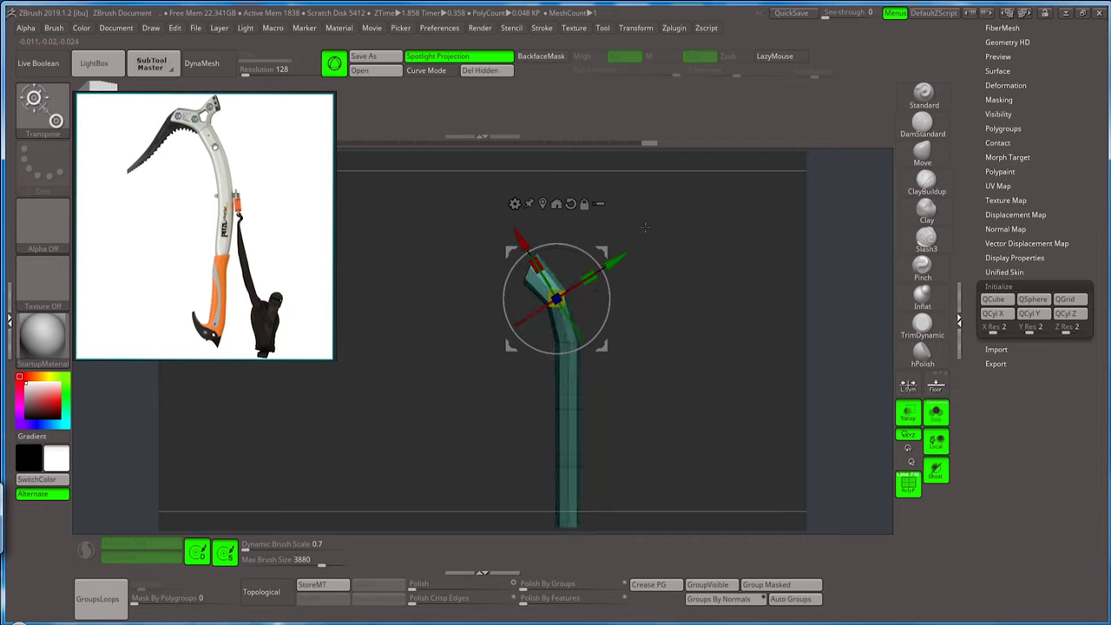
Re-angle the bent tip segment, shorten it slightly, and zoom out to frame the shaft.
drag(623, 231, 550, 254)
click(543, 203)
click(578, 256)
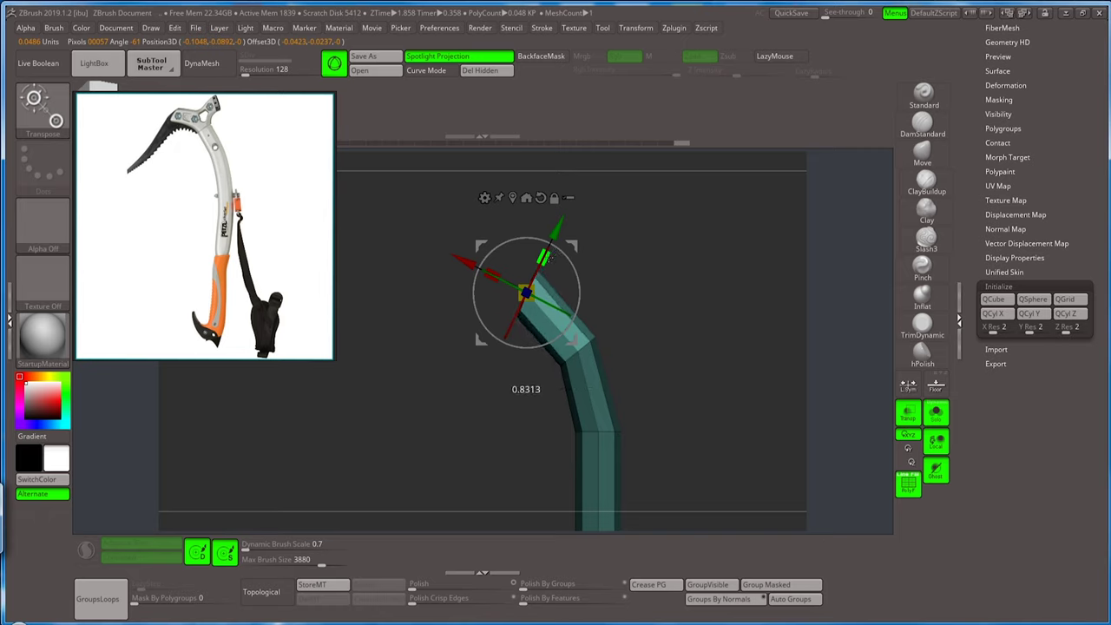
key(q)
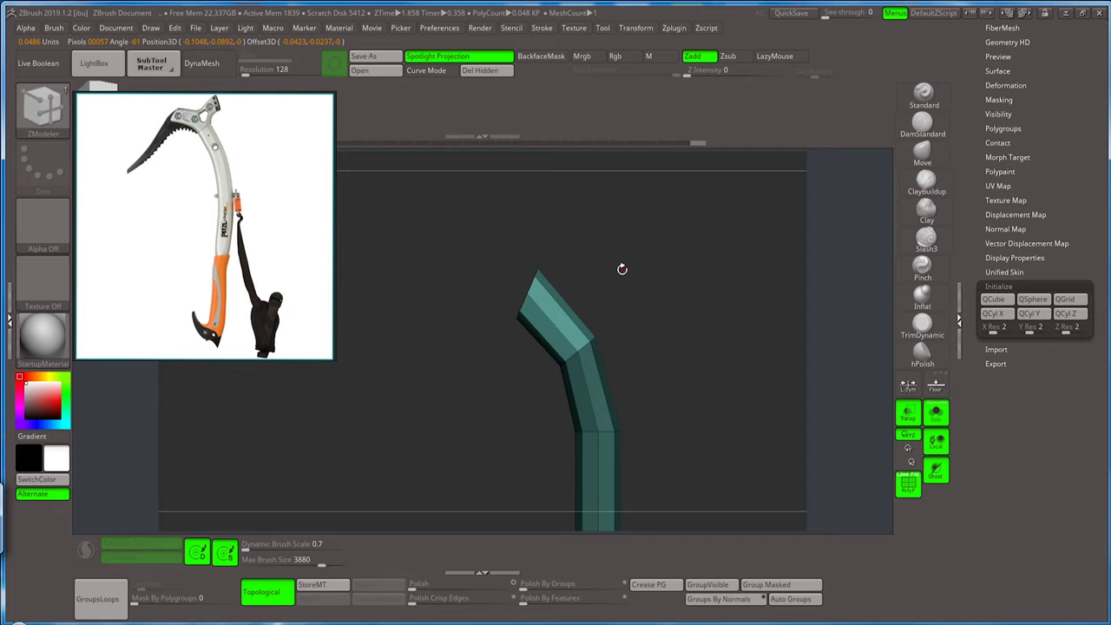
key(w)
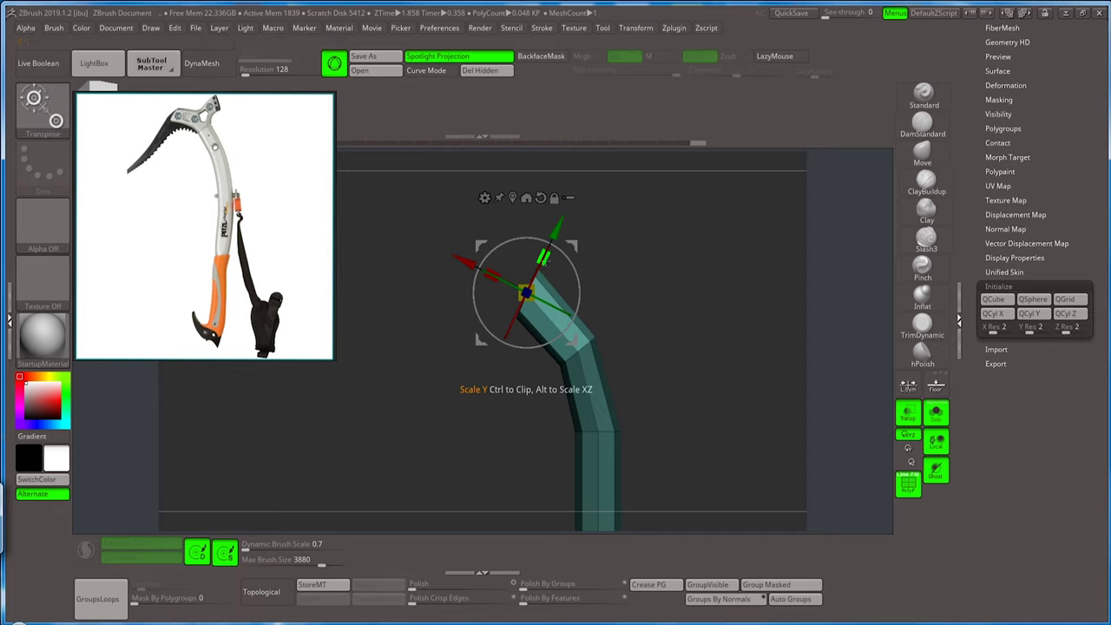
drag(543, 257, 545, 260)
key(q)
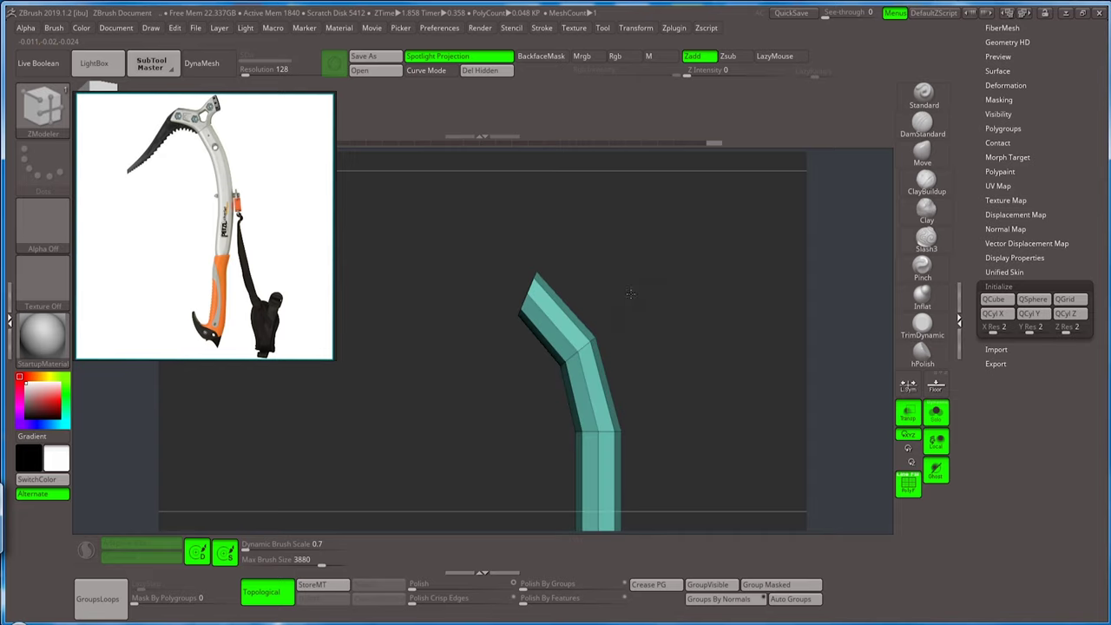
ctrl+right_drag(630, 291, 606, 262)
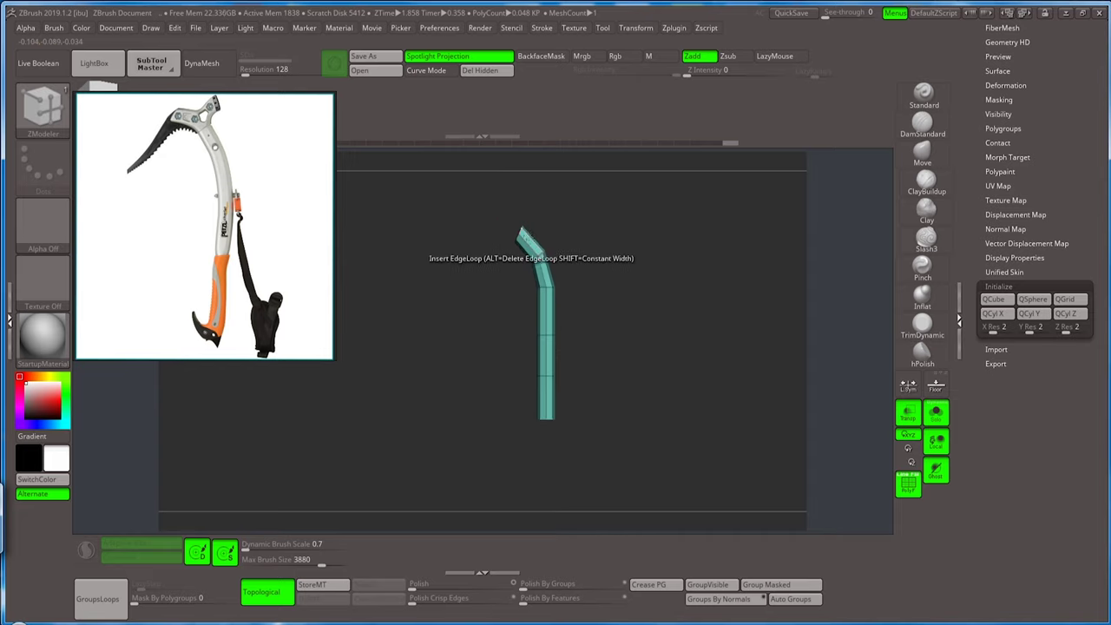
click(936, 414)
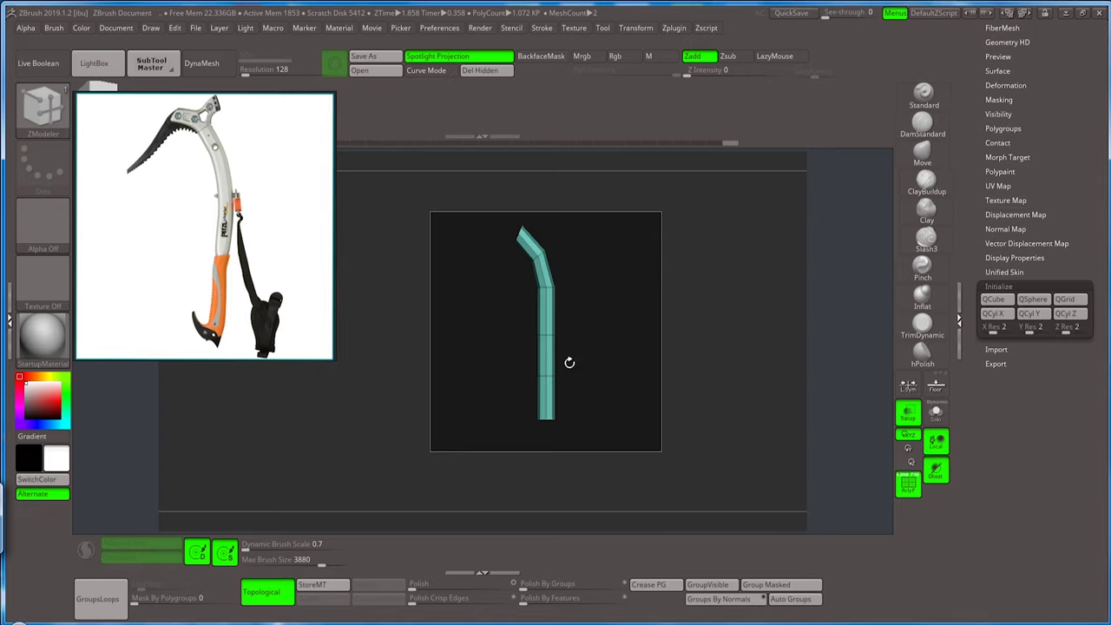
key(ctrl)
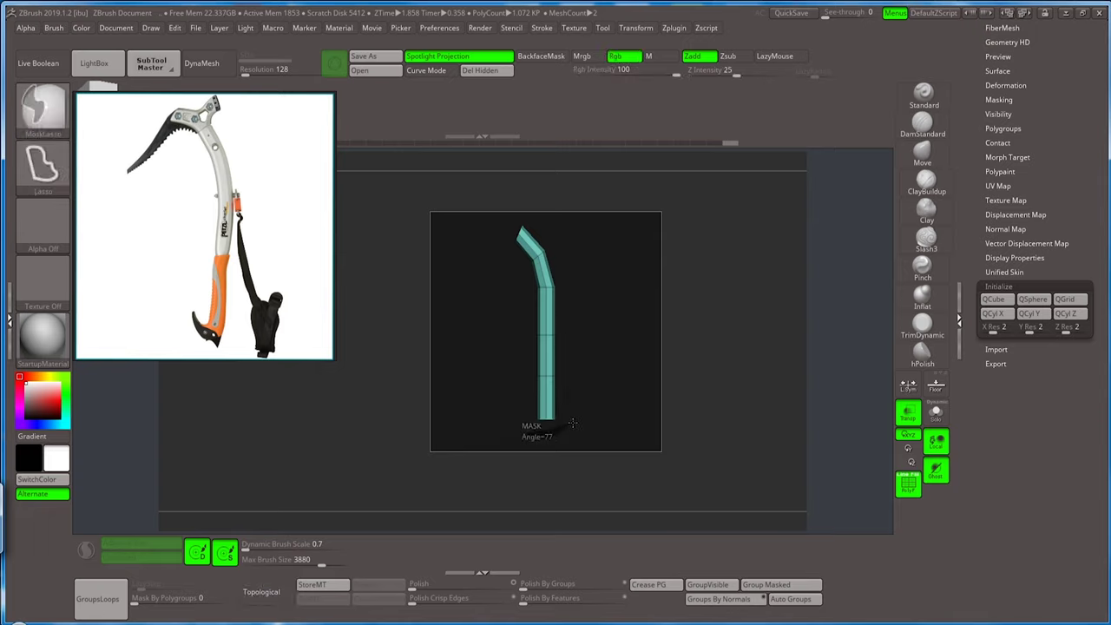
mouse_move(573, 423)
ctrl+mouse_down()
mouse_move(555, 401)
mouse_move(585, 330)
ctrl+mouse_up()
key(ctrl+shift)
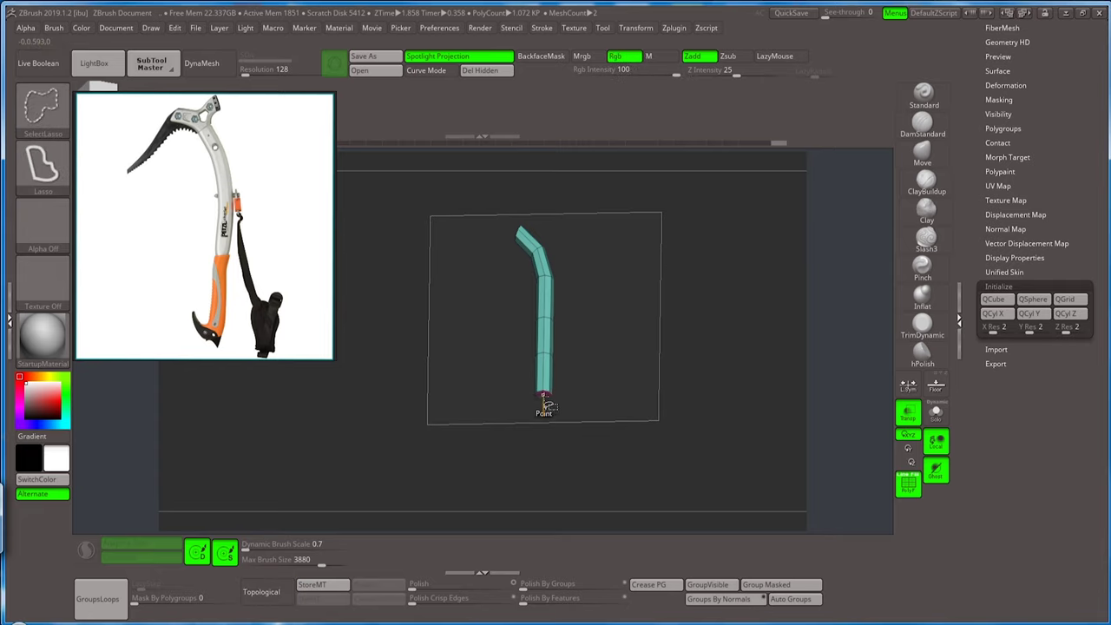
drag(694, 347, 681, 245)
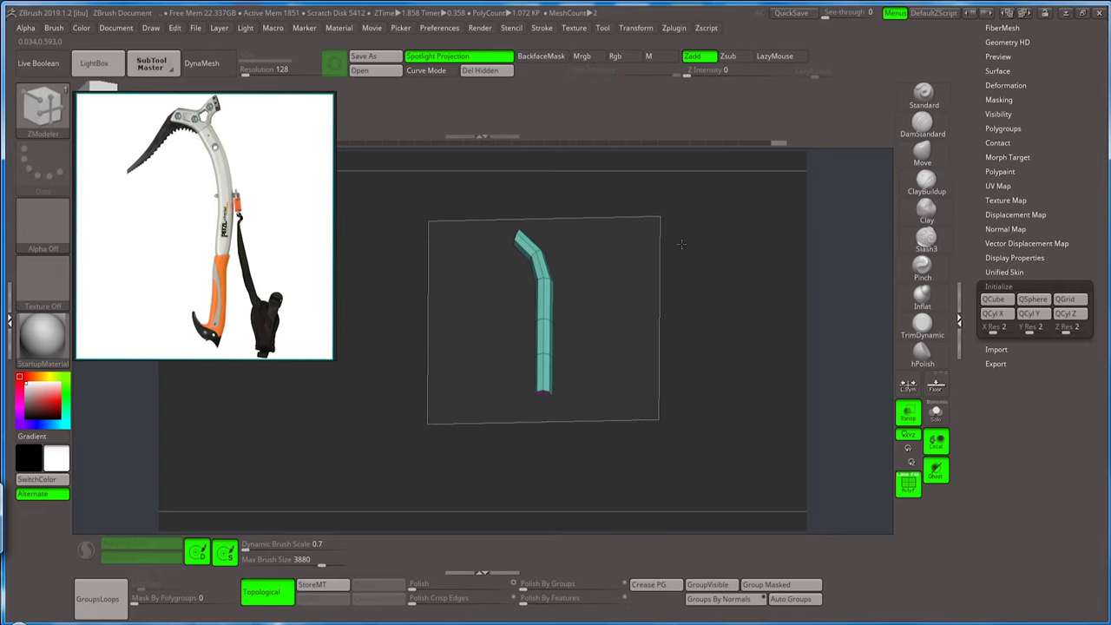
key(ctrl)
key(ctrl+shift)
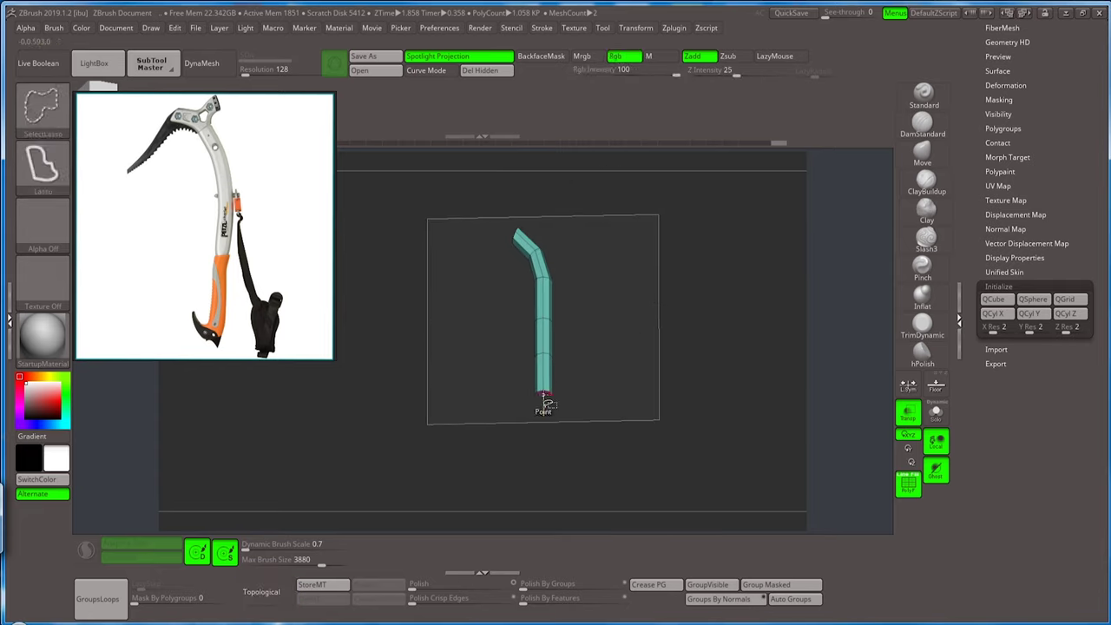
mouse_move(650, 273)
mouse_down()
mouse_move(710, 289)
mouse_move(675, 346)
mouse_up()
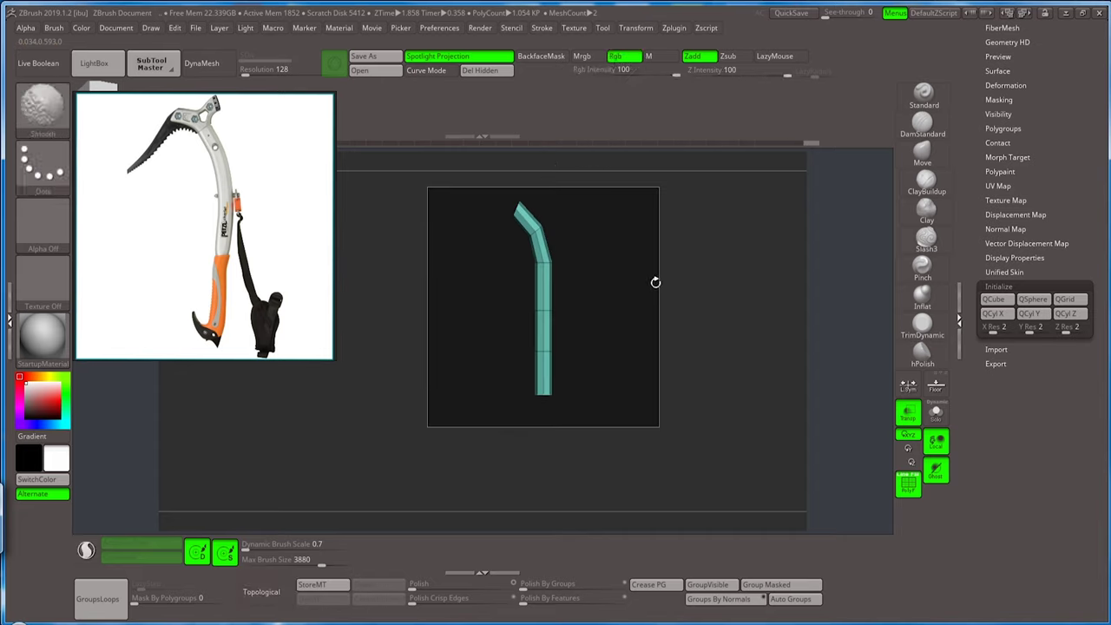
ctrl+shift+click(546, 358)
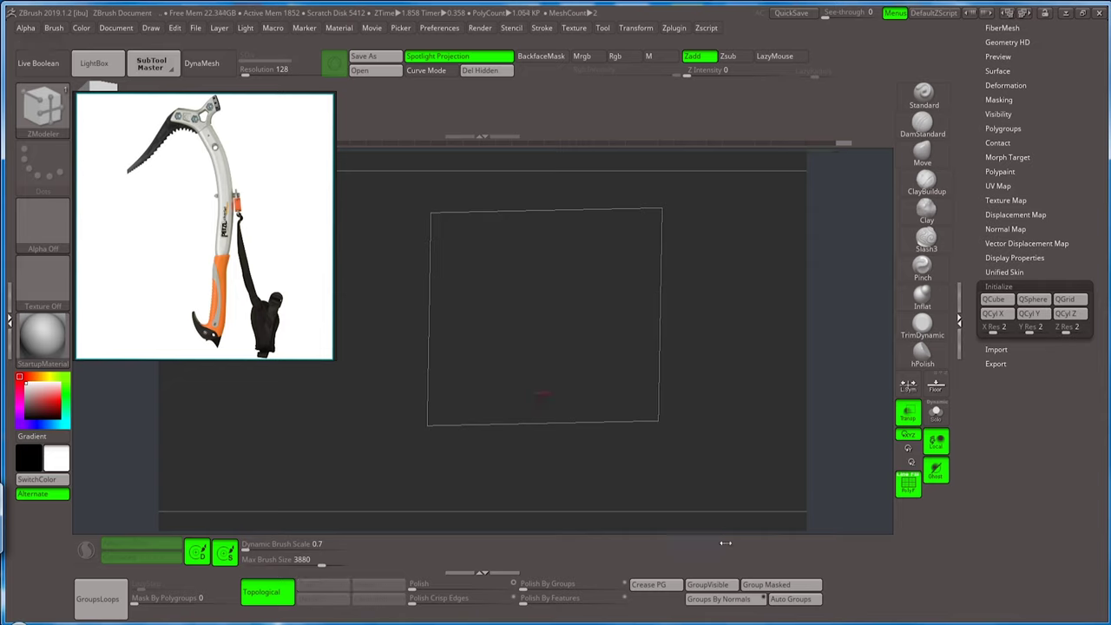
mouse_move(727, 370)
mouse_down()
mouse_move(712, 334)
mouse_move(726, 327)
mouse_up()
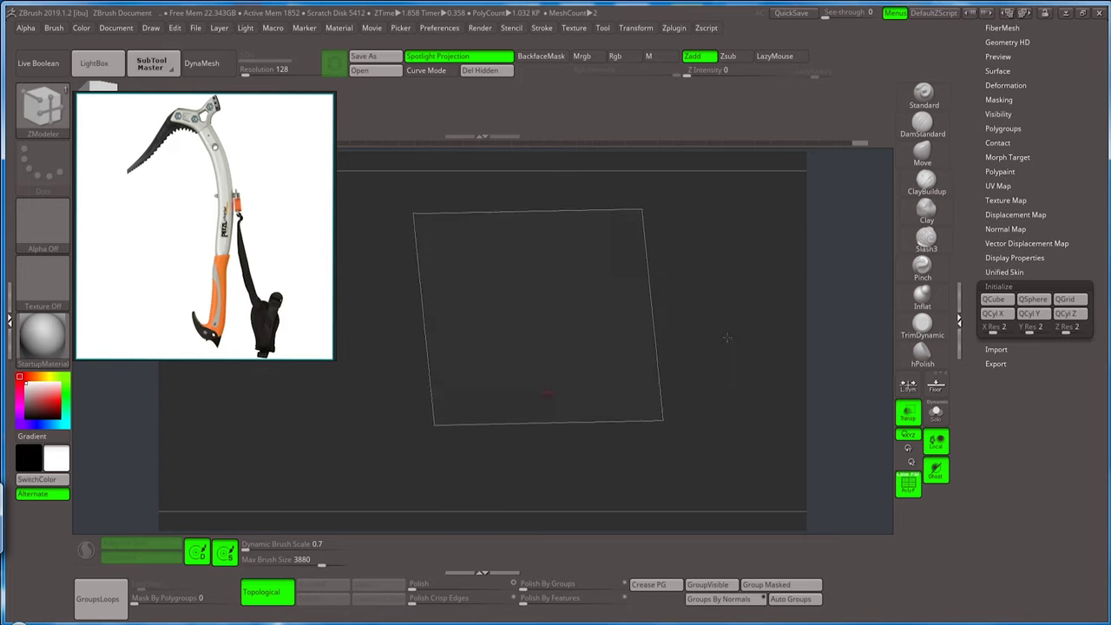
ctrl+shift+click(703, 351)
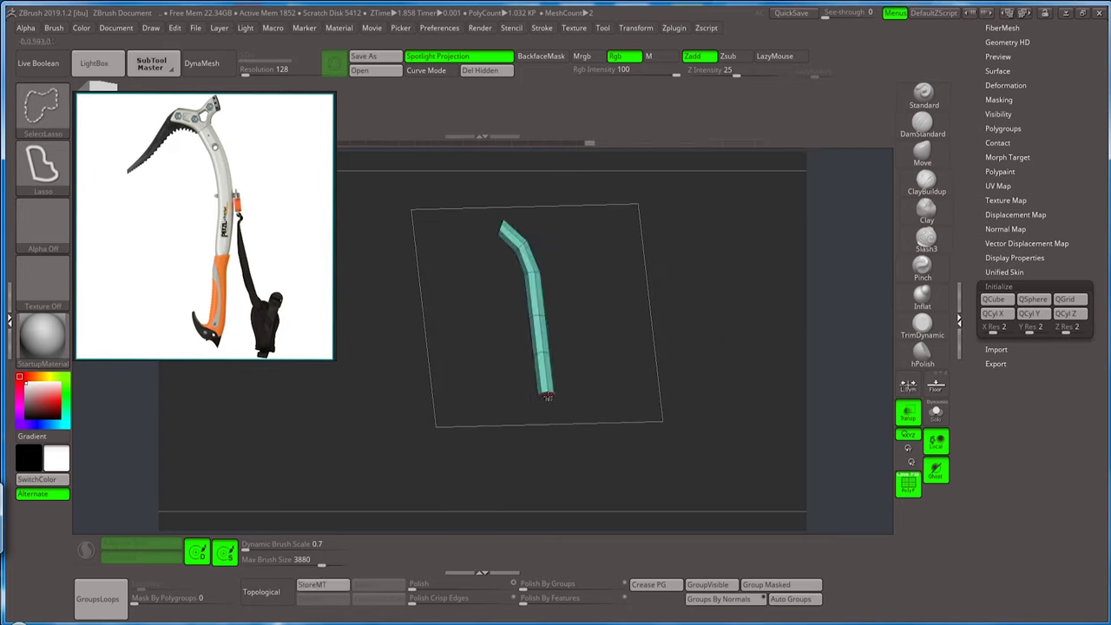
Mask all but the lower shaft in front view and center an axis-aligned gizmo on it.
ctrl+shift+click(592, 378)
shift+drag(700, 324, 599, 372)
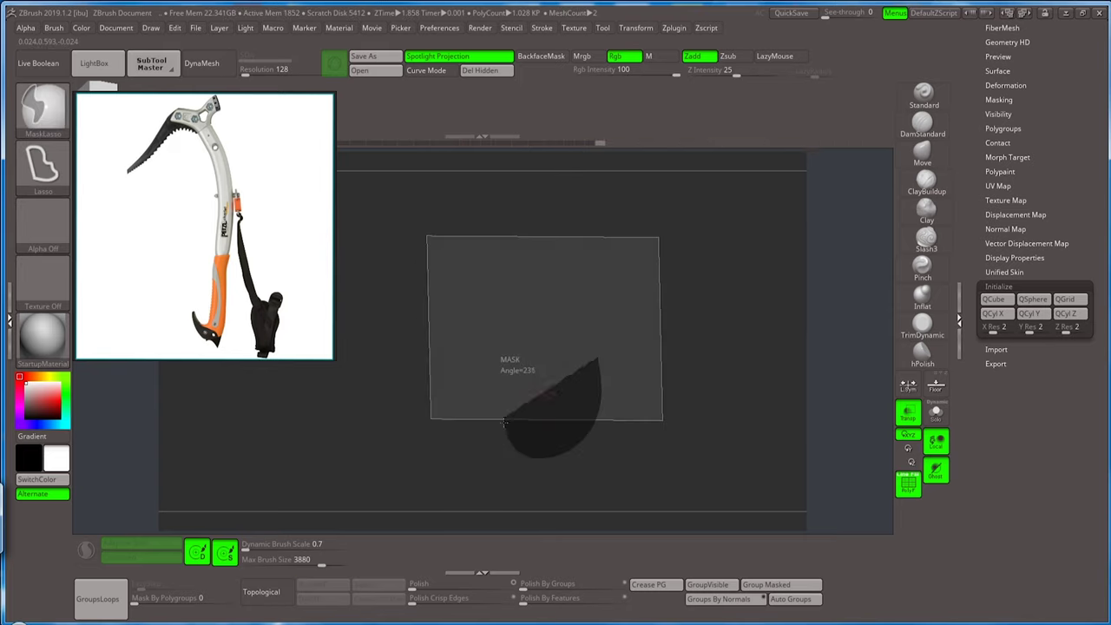
ctrl+shift+click(710, 304)
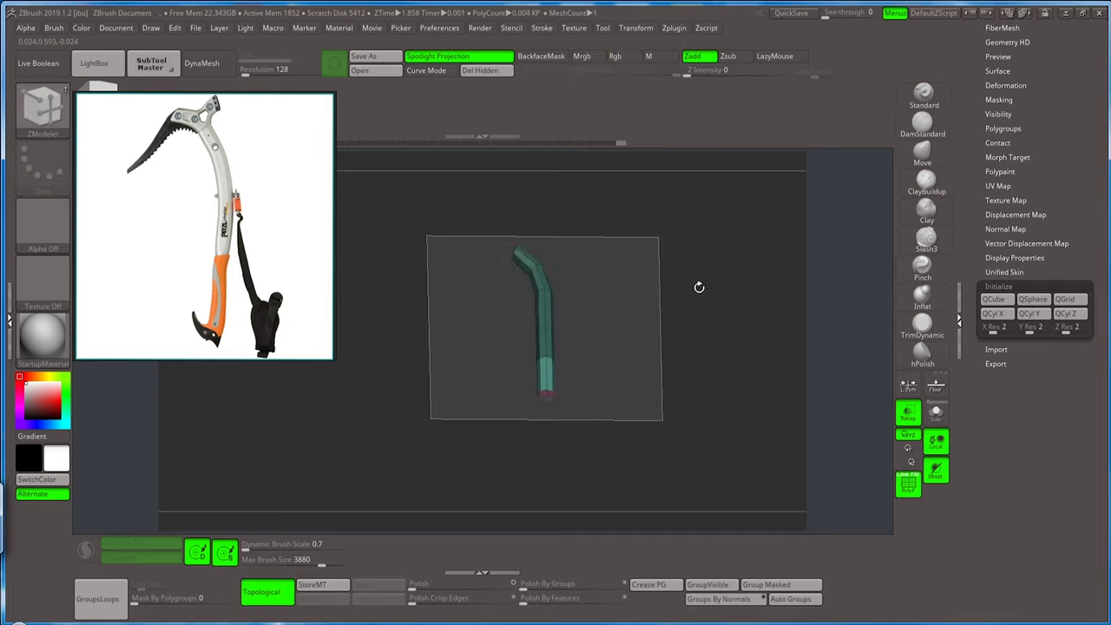
shift+drag(699, 284, 685, 340)
key(w)
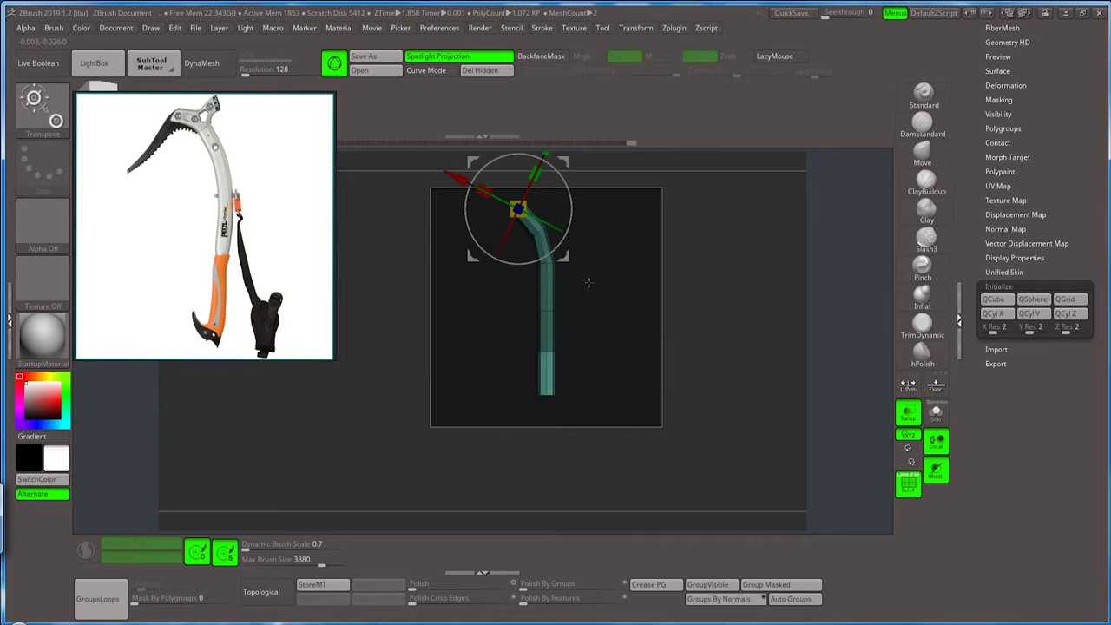
alt+drag(689, 227, 690, 284)
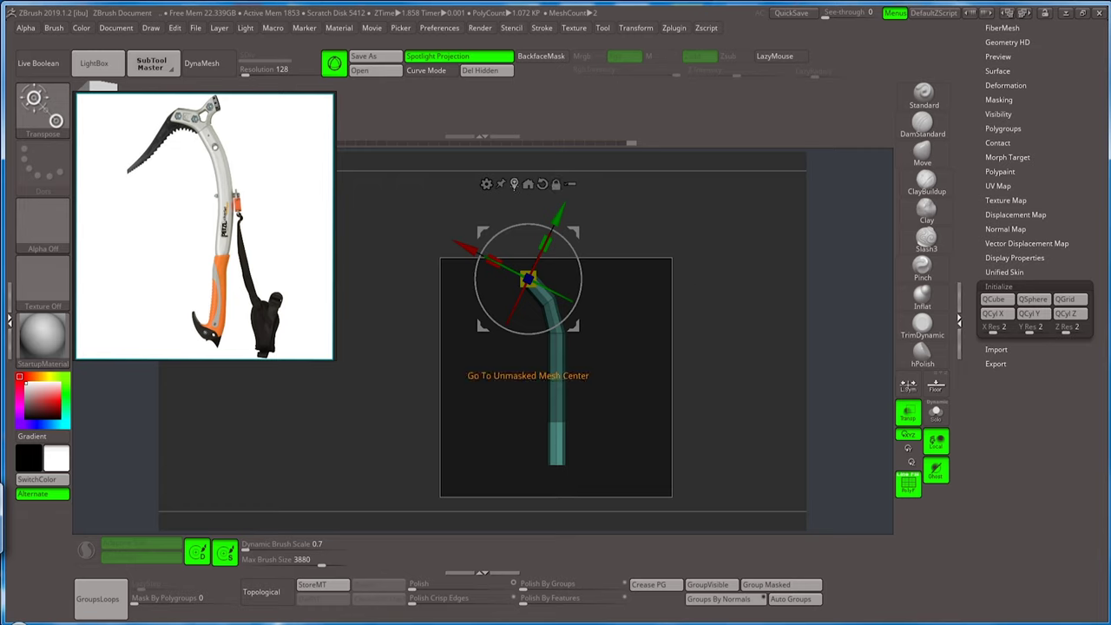
click(528, 183)
alt+drag(726, 346, 727, 282)
alt+drag(599, 381, 593, 355)
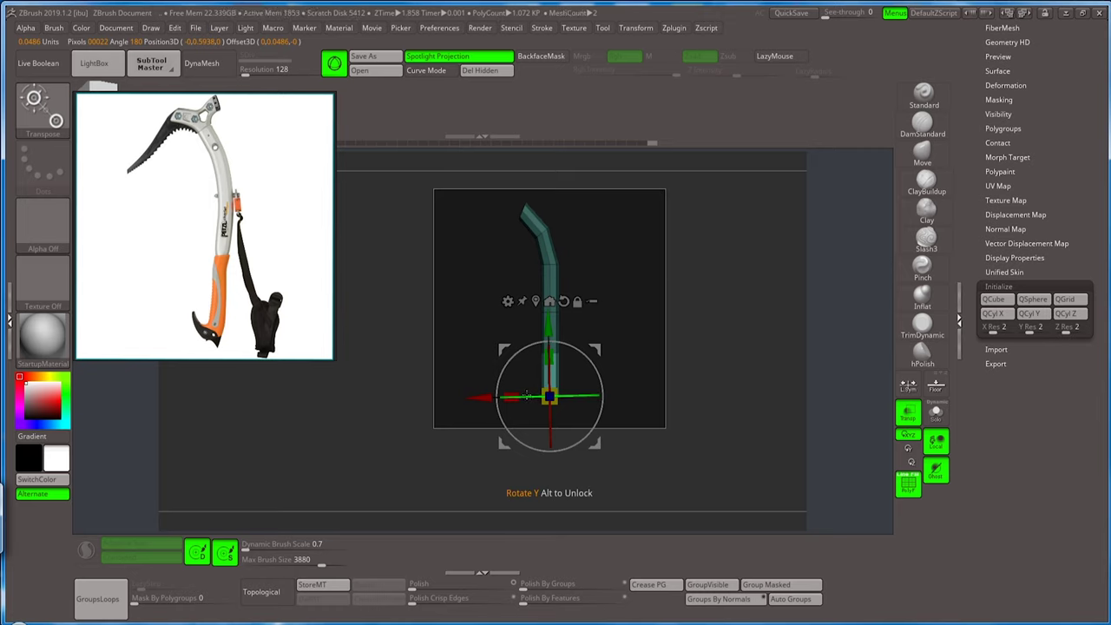
Swing the lower shaft to the left and nudge it down, adding a second kink.
drag(485, 398, 473, 403)
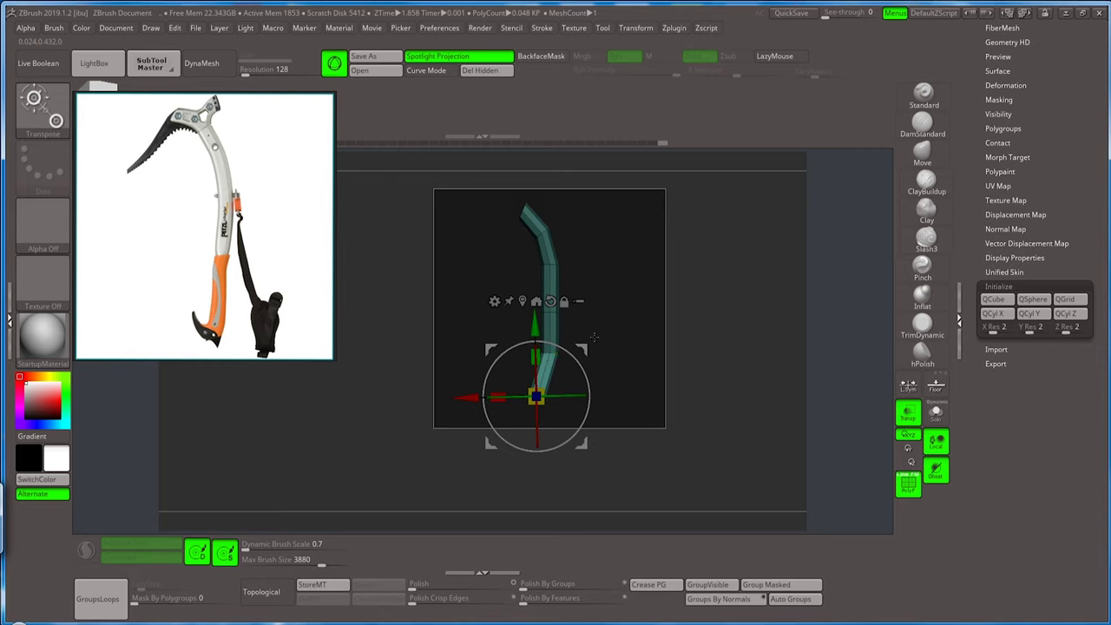
drag(582, 349, 588, 444)
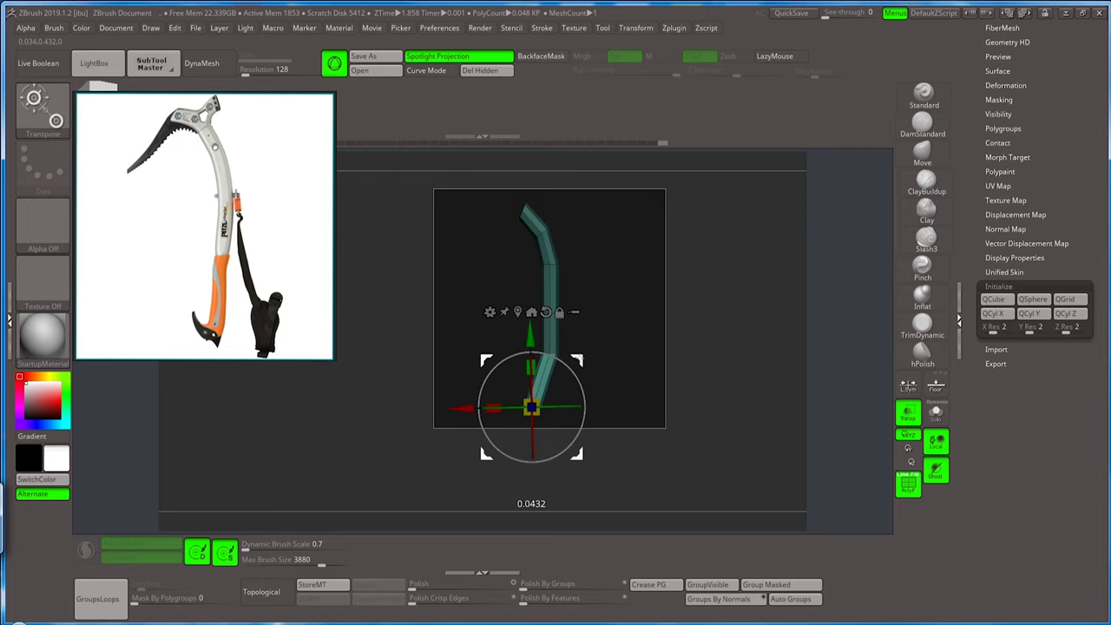
drag(535, 340, 538, 346)
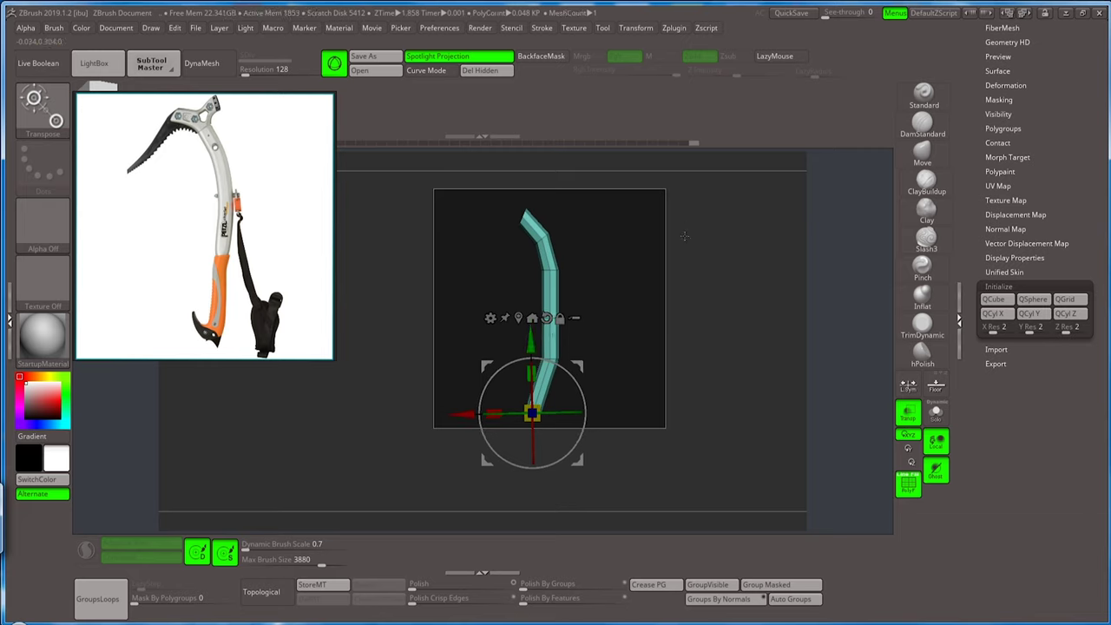
key(q)
drag(705, 247, 730, 280)
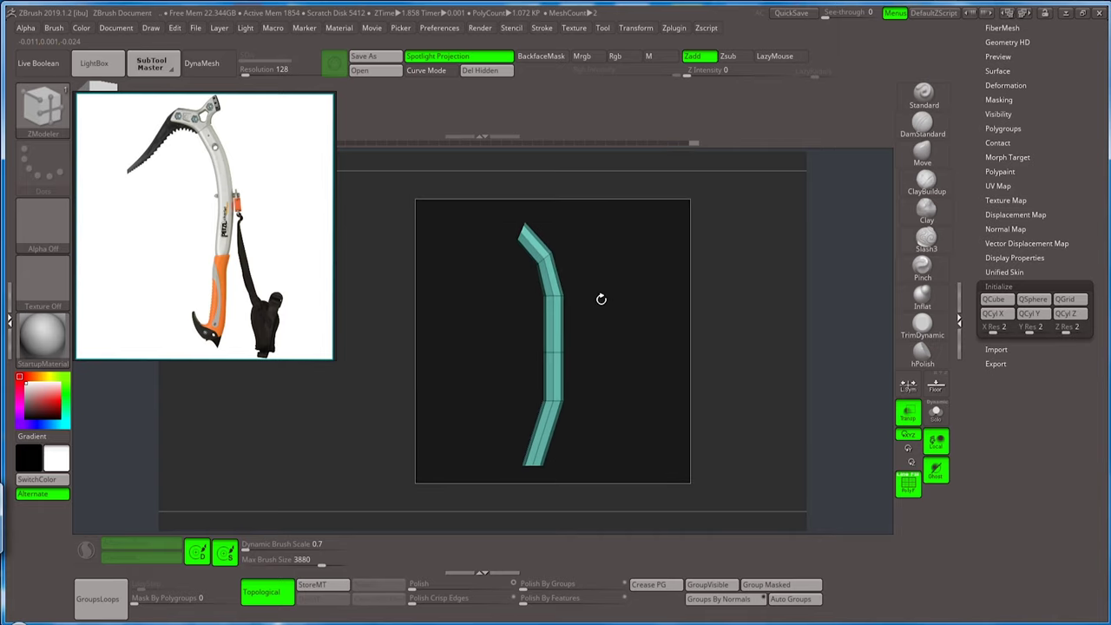
Mask around the middle, invert it, and bend the shaft outward at its middle.
ctrl+drag(578, 342, 585, 333)
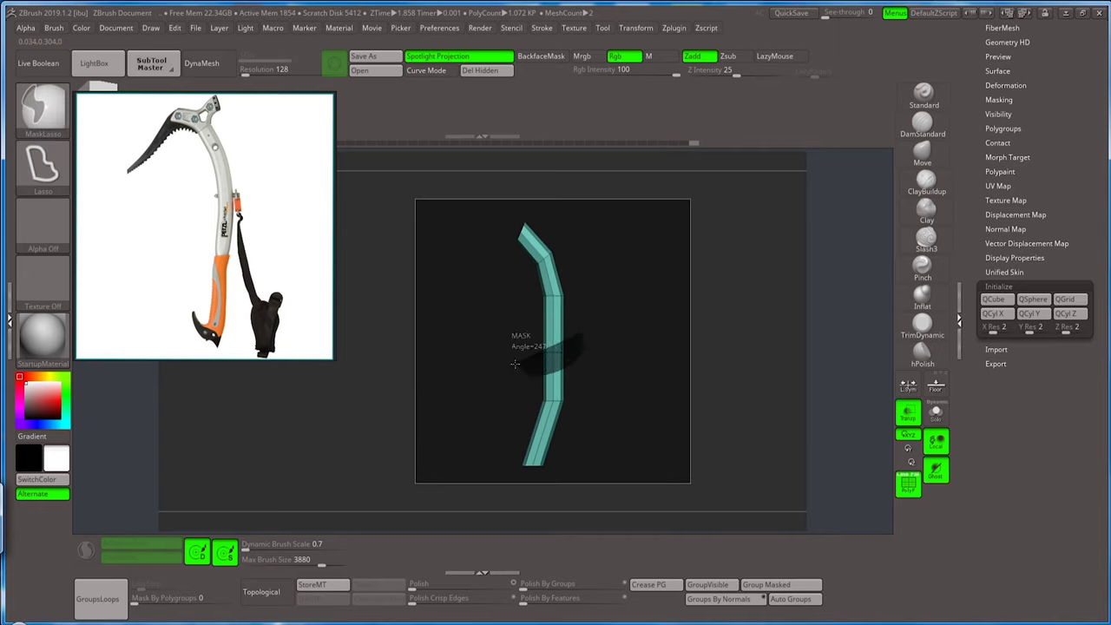
ctrl+click(709, 277)
key(w)
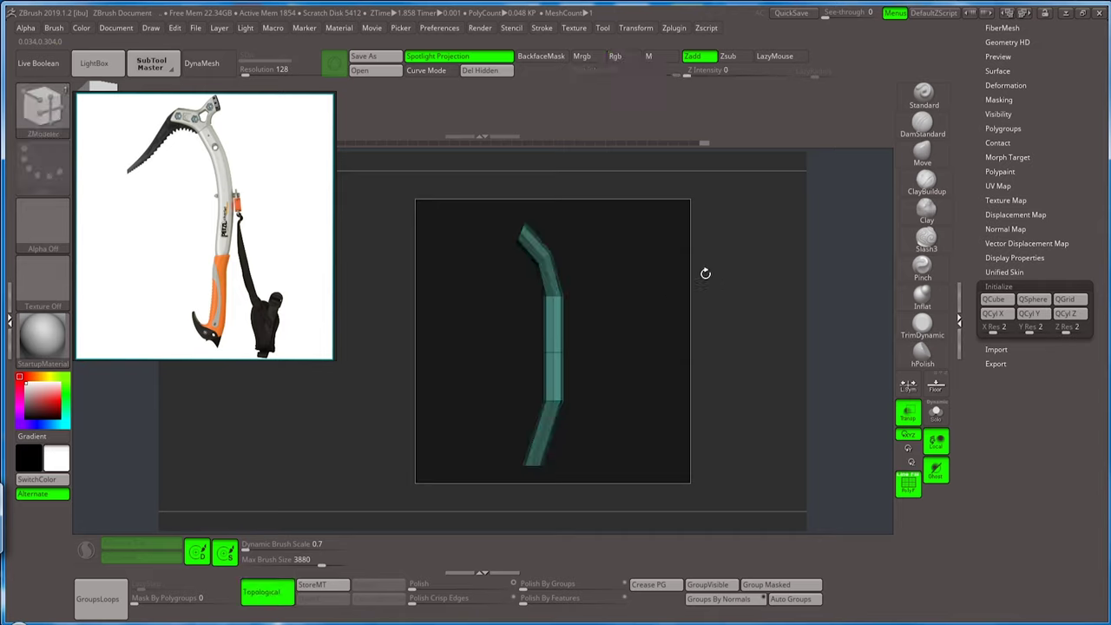
click(552, 352)
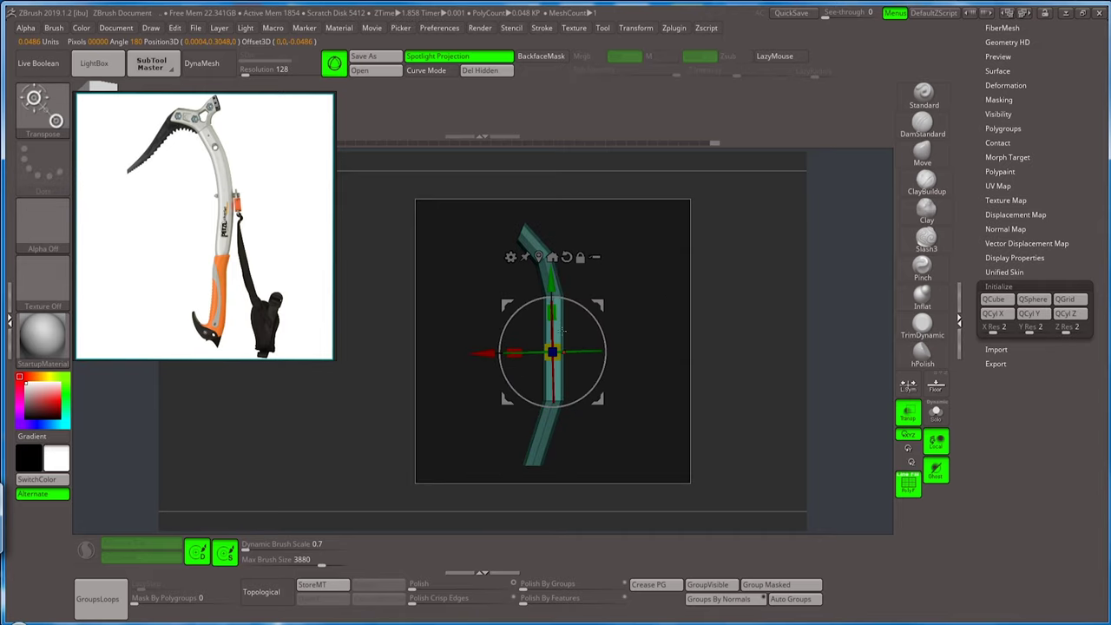
drag(502, 350, 497, 351)
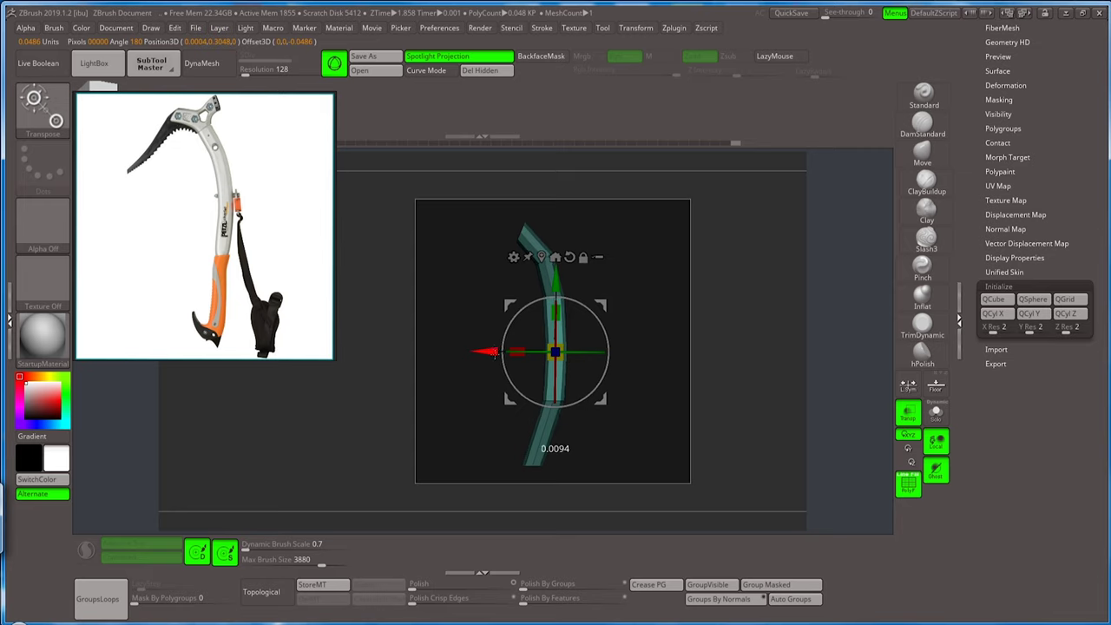
drag(496, 353, 499, 351)
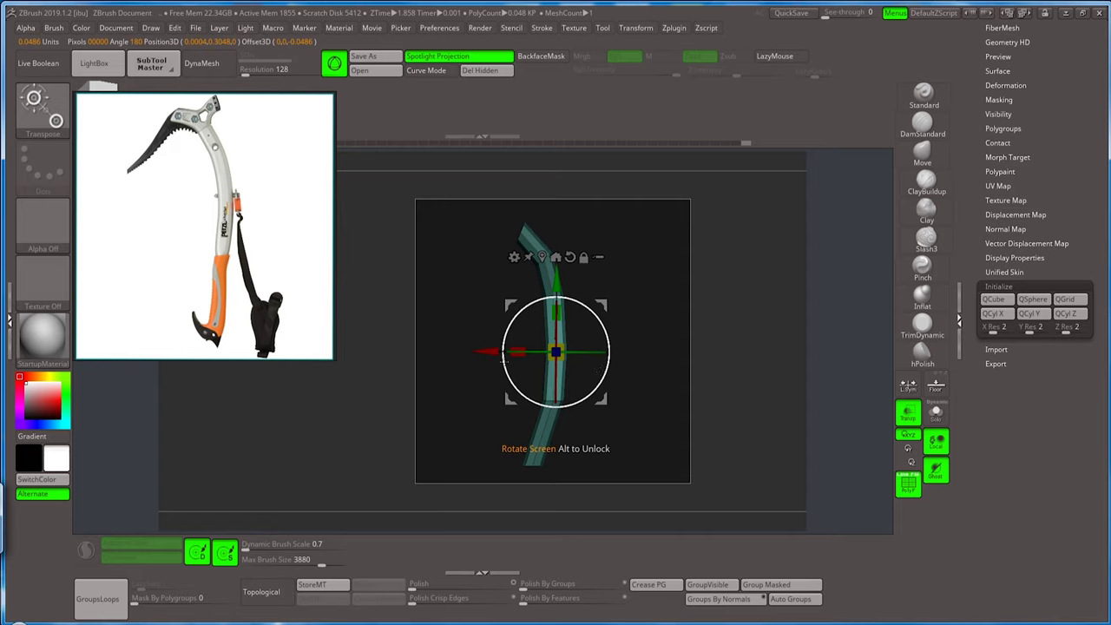
key(ctrl)
ctrl+click(645, 334)
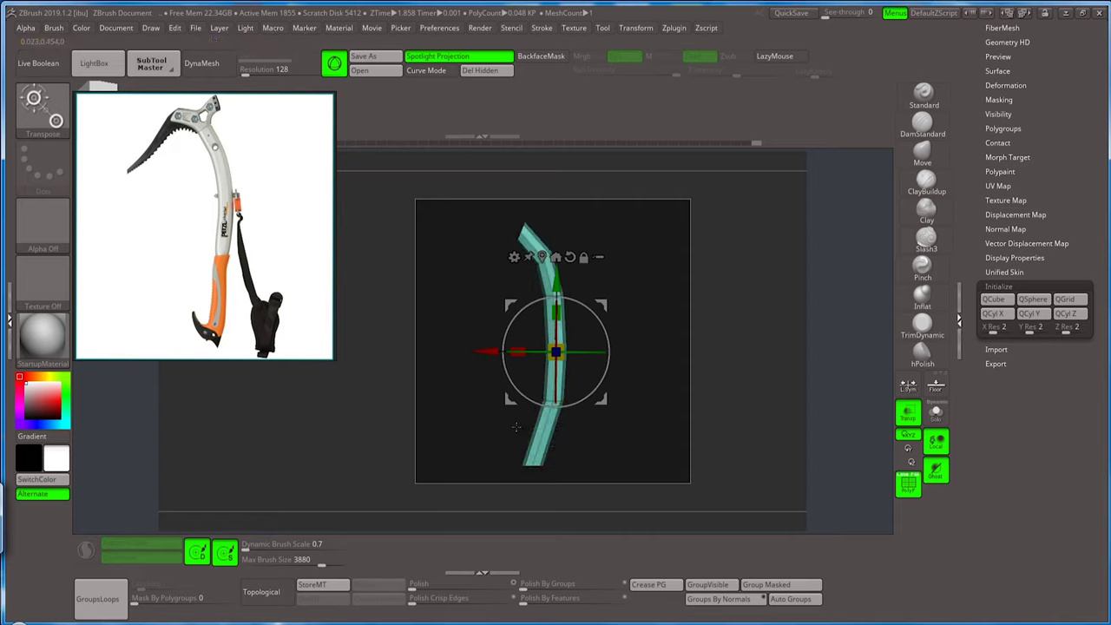
Rework the mask so only the lower shaft remains free.
mouse_move(510, 426)
ctrl+mouse_down()
mouse_move(582, 395)
mouse_move(521, 390)
ctrl+mouse_up()
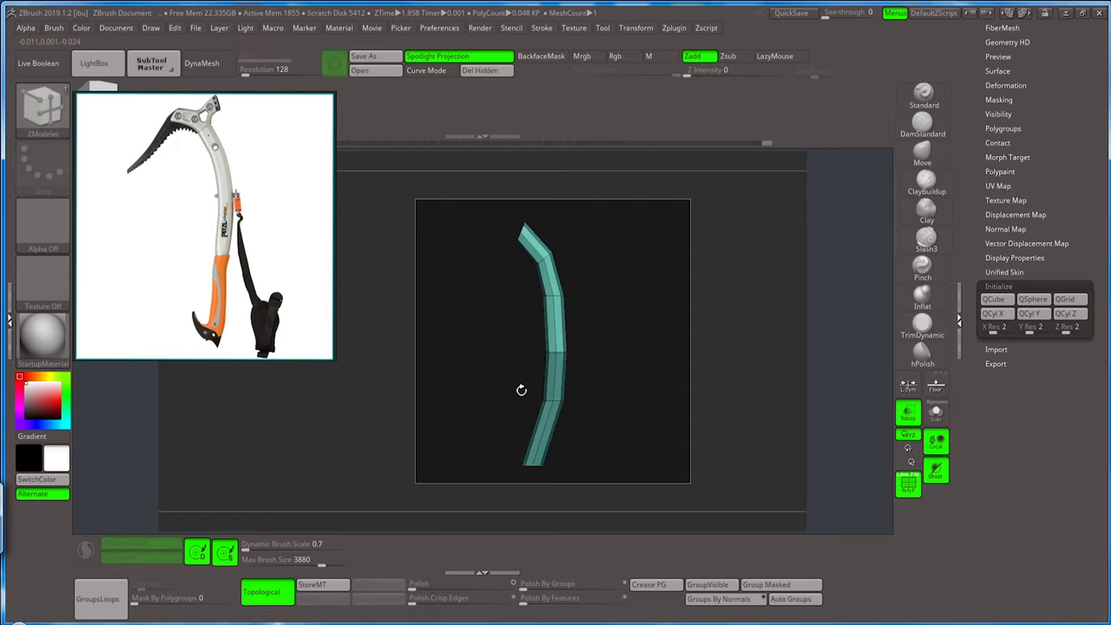
key(w)
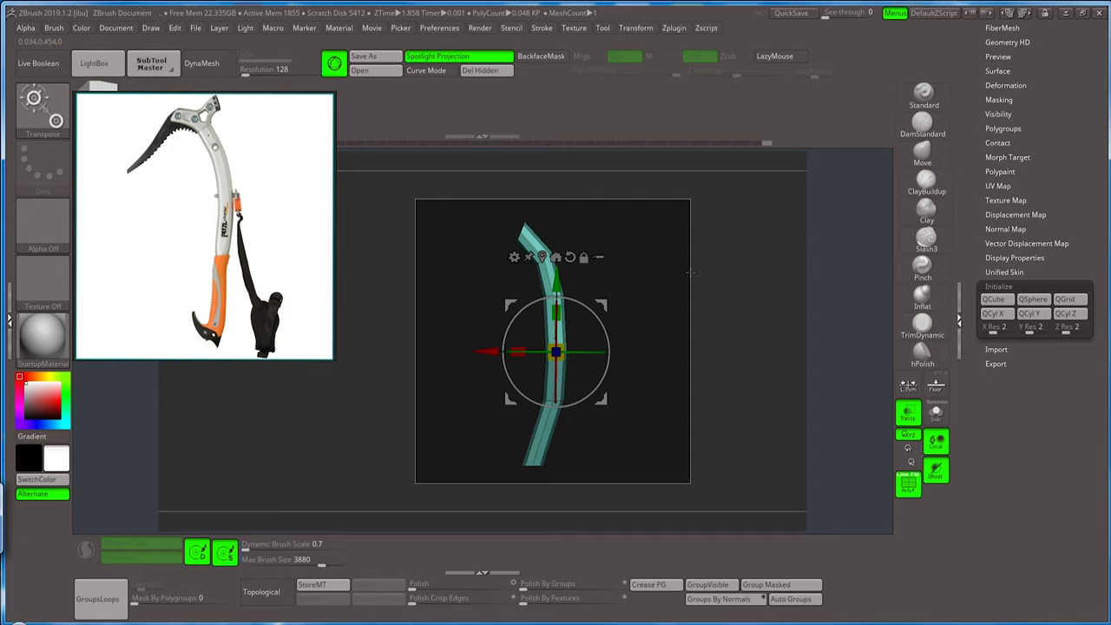
key(q)
ctrl+click(708, 265)
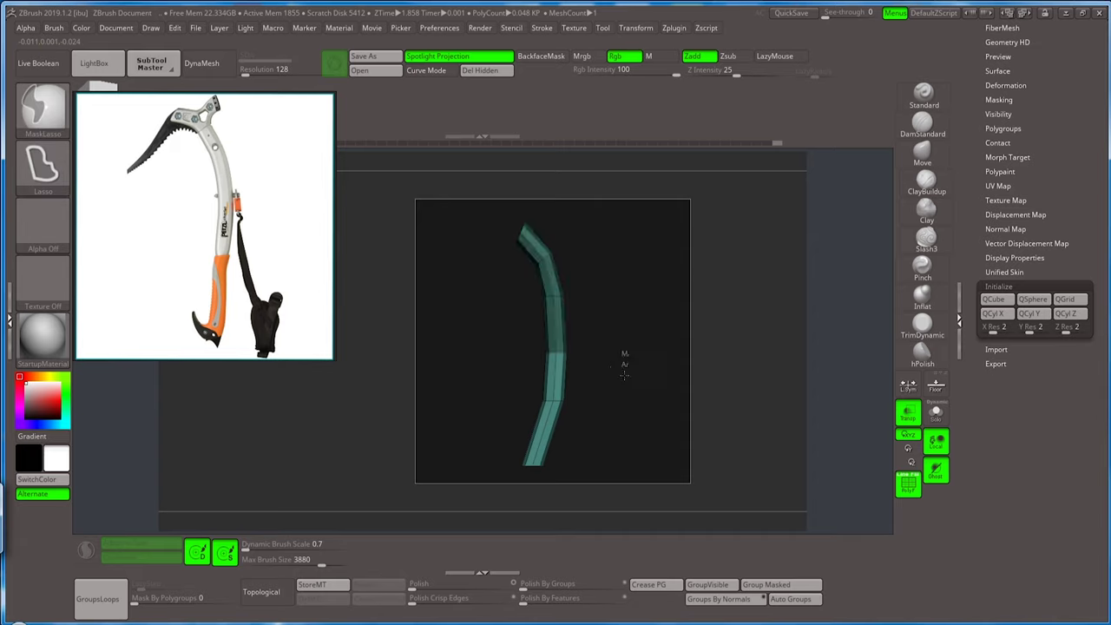
mouse_move(612, 371)
ctrl+mouse_down()
mouse_move(619, 387)
mouse_move(573, 356)
ctrl+mouse_up()
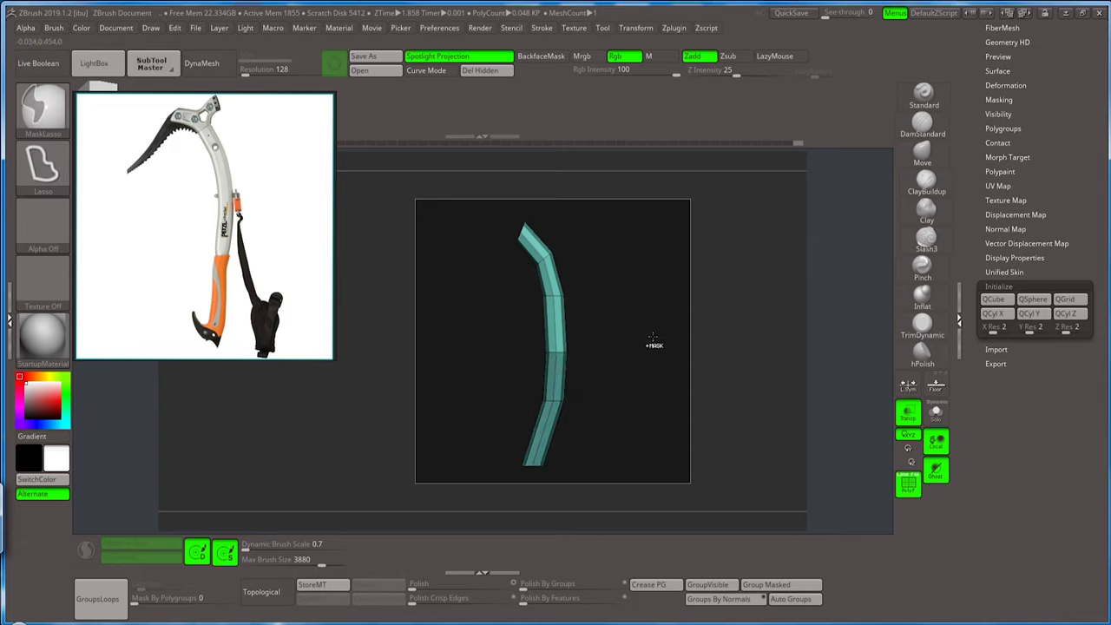
ctrl+click(718, 293)
key(b)
key(z)
key(m)
Shift the lower shaft left and raise it slightly so its end angles back.
key(w)
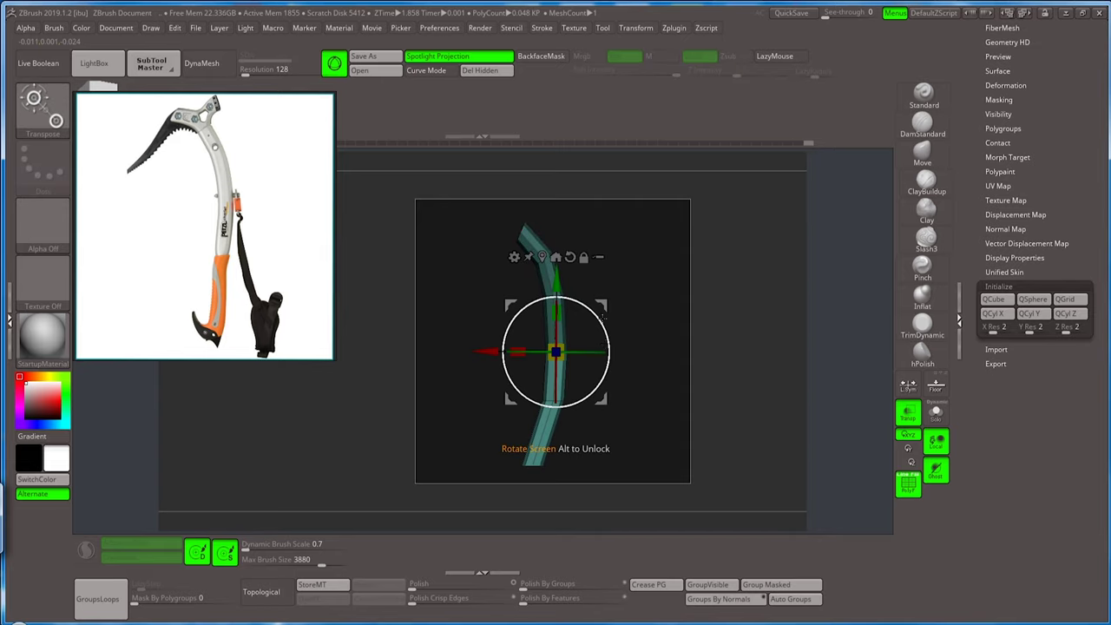
click(553, 253)
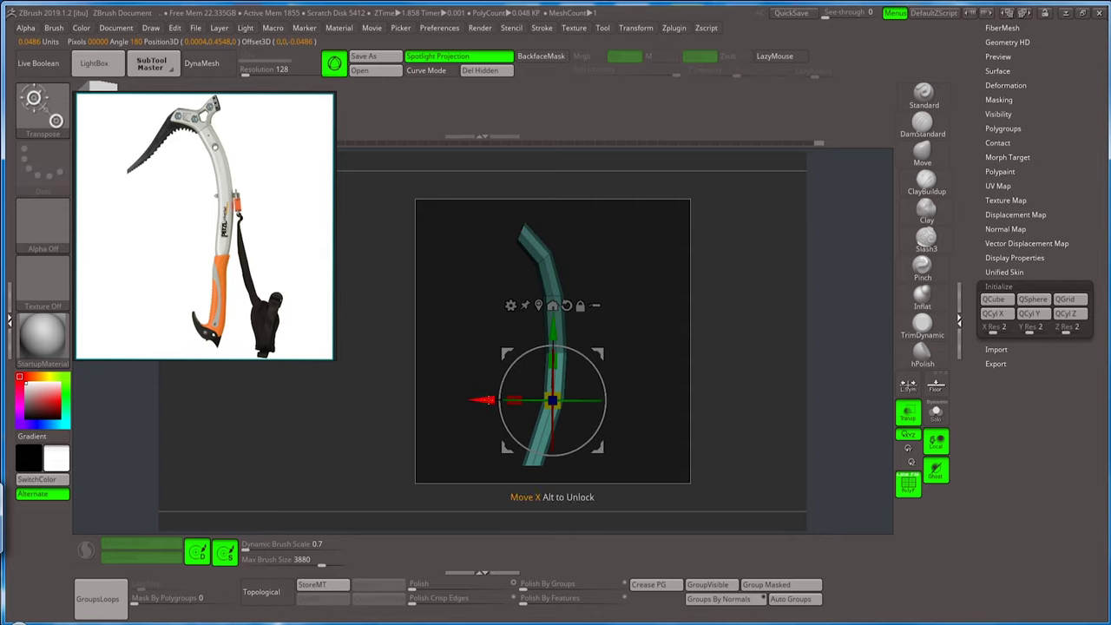
mouse_move(487, 400)
mouse_down()
mouse_move(475, 401)
mouse_move(486, 402)
mouse_move(481, 419)
mouse_up()
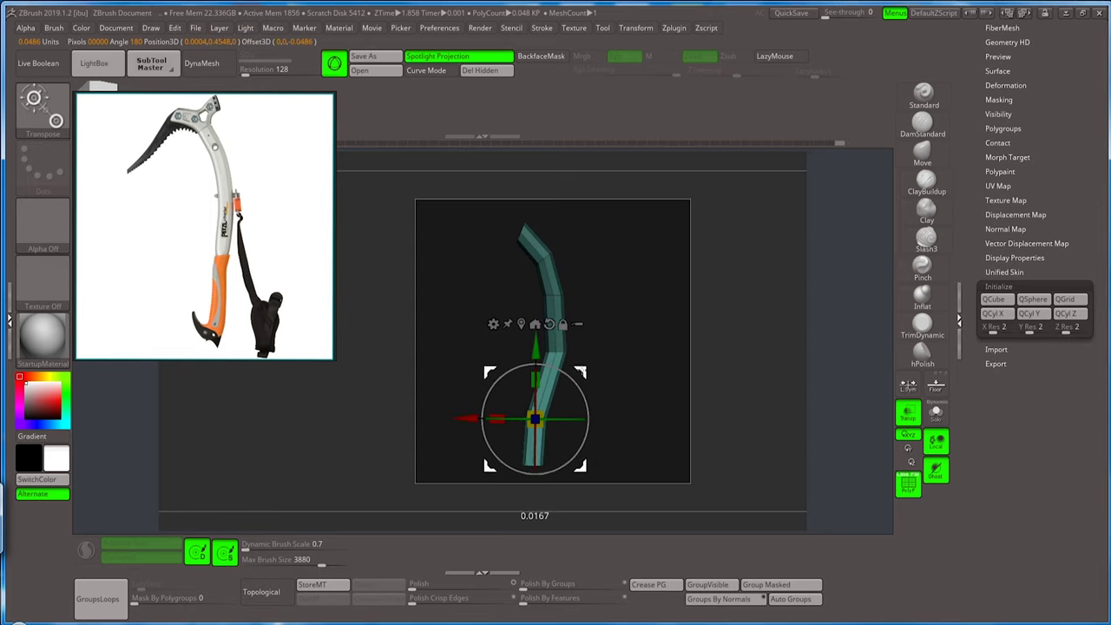
drag(482, 419, 489, 404)
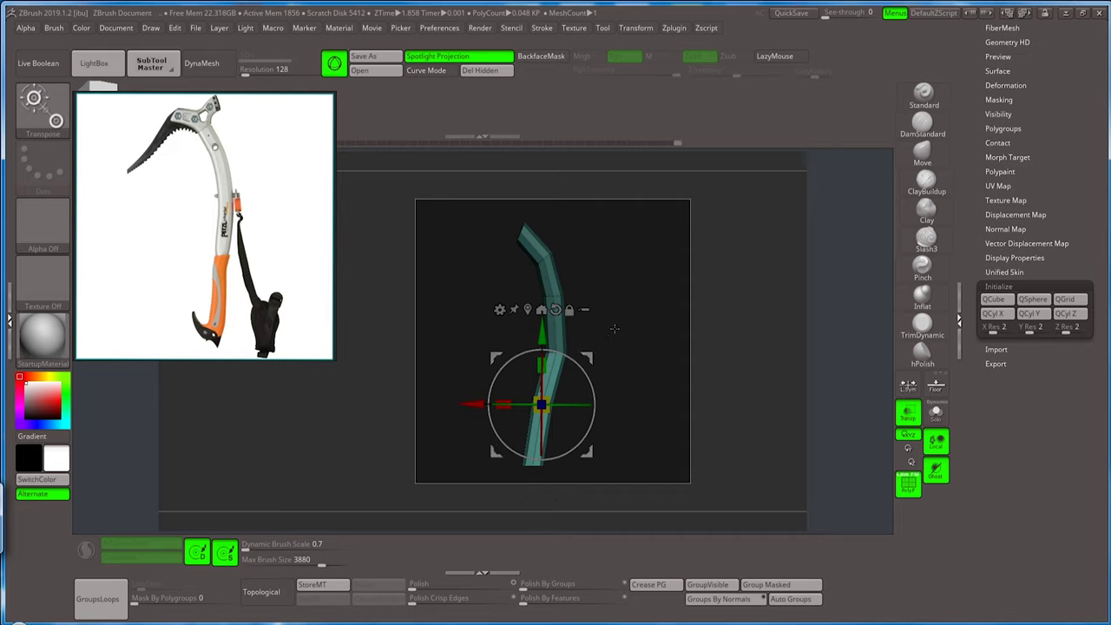
key(q)
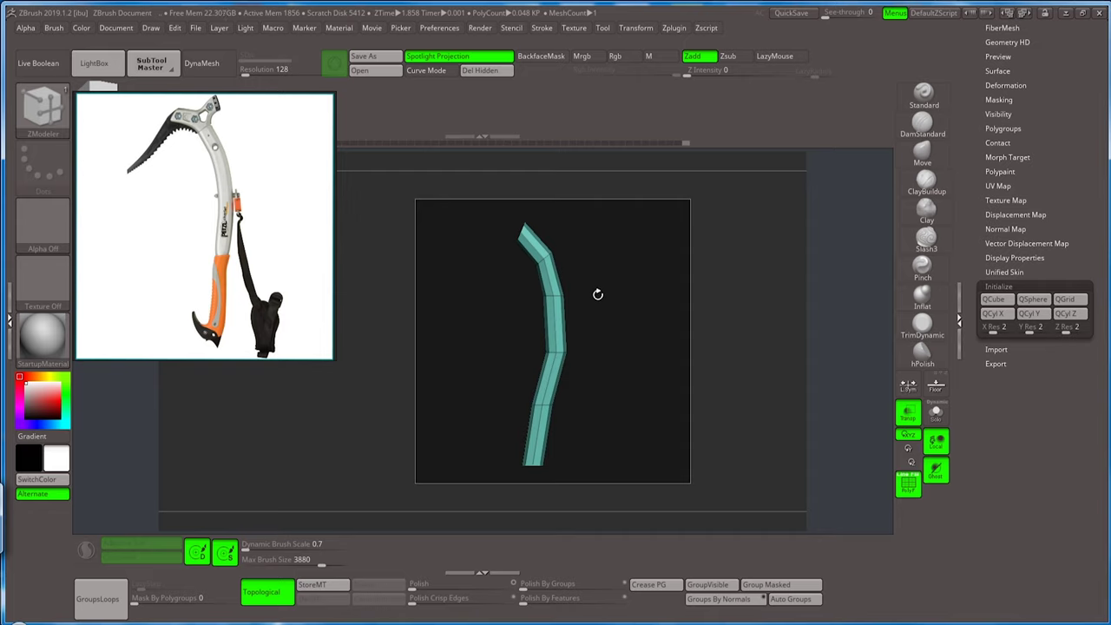
Extrude the tip face with ZModeler Extrude set to Polygroup All, lengthening the shaft end.
scroll(588, 274, up, 2)
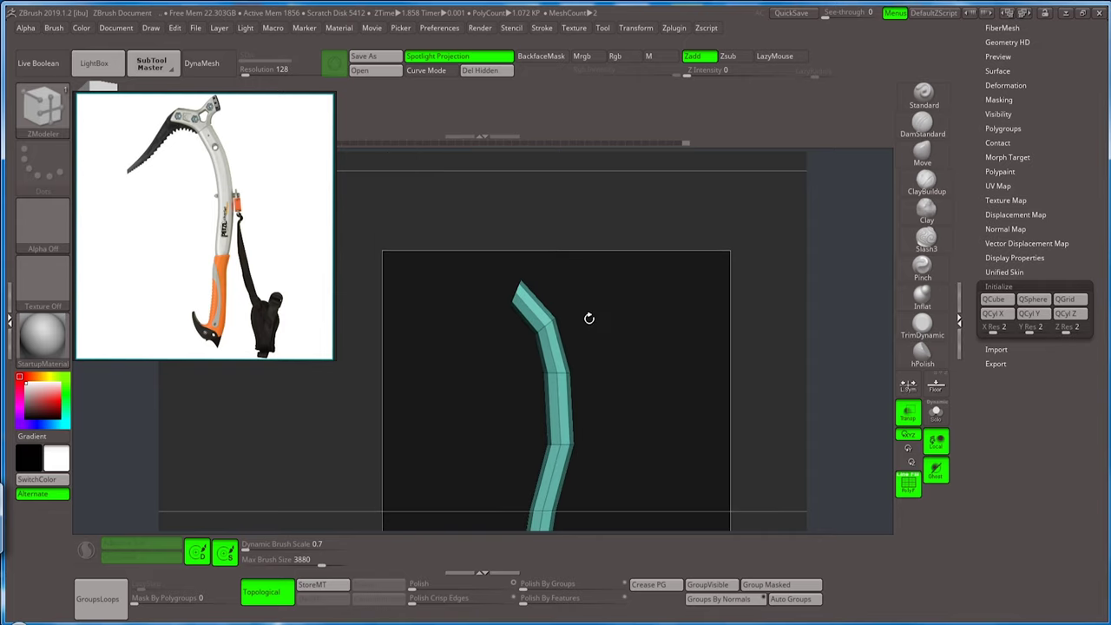
mouse_move(590, 318)
mouse_down()
mouse_move(593, 283)
mouse_move(610, 295)
mouse_move(590, 273)
mouse_up()
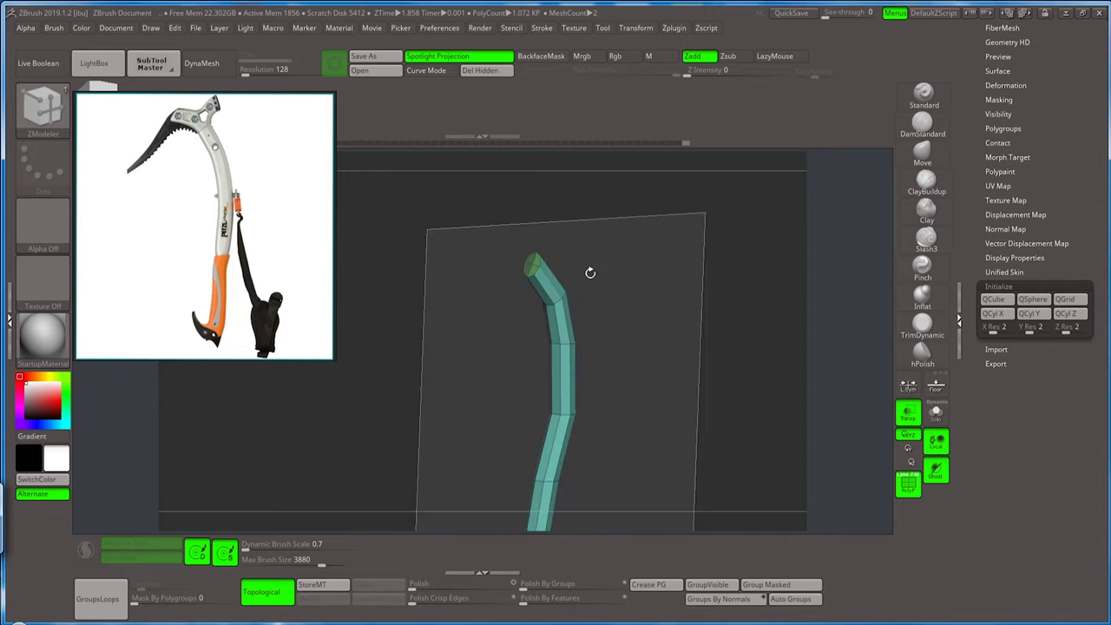
key(space)
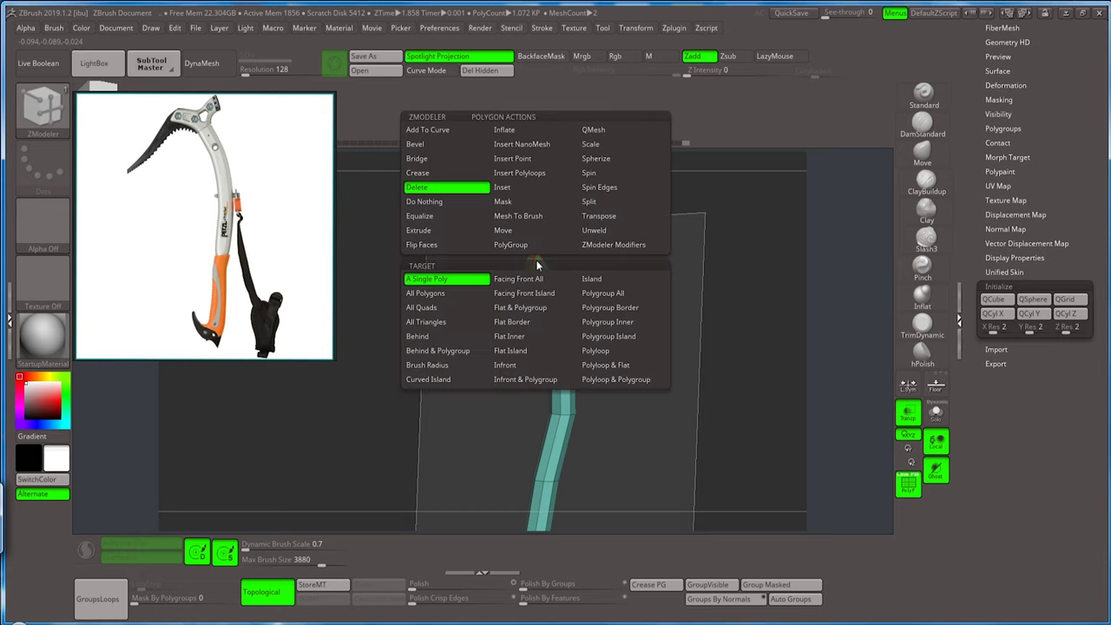
click(444, 233)
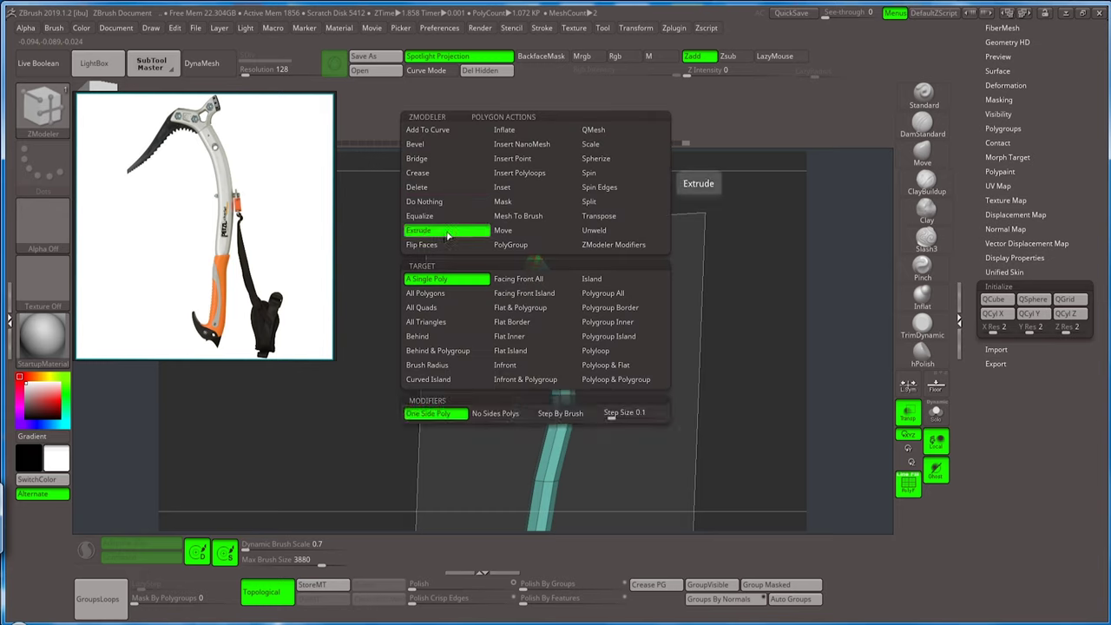
click(610, 298)
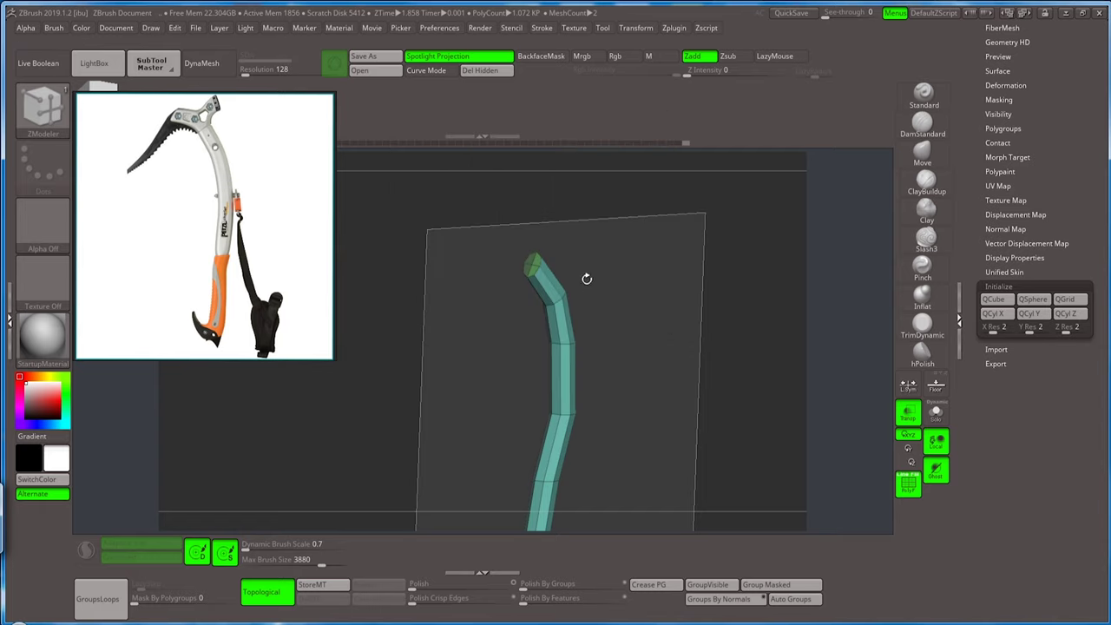
drag(528, 257, 495, 248)
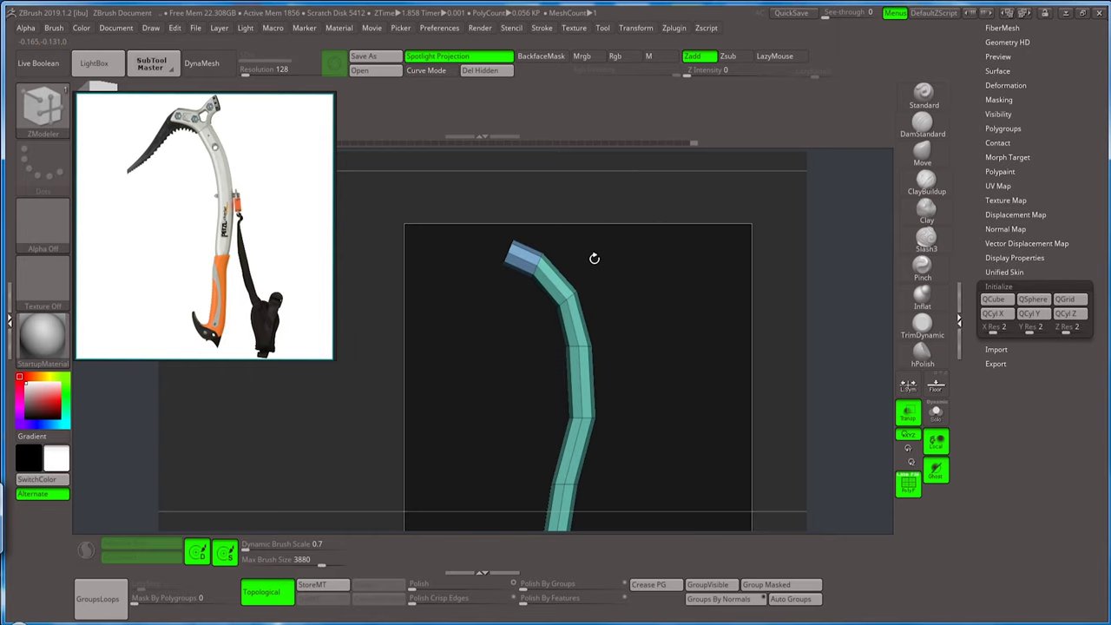
alt+drag(590, 260, 593, 284)
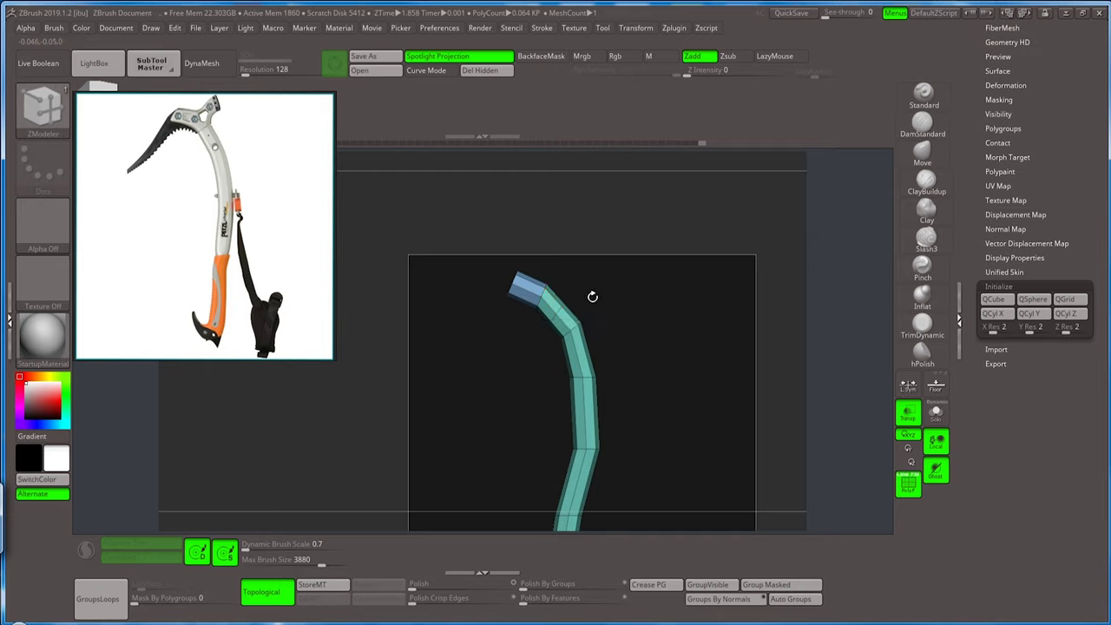
scroll(594, 296, up, 1)
scroll(578, 318, up, 1)
Pick the ZModeler Bevel polygon action and inspect the bent shaft.
scroll(576, 319, up, 2)
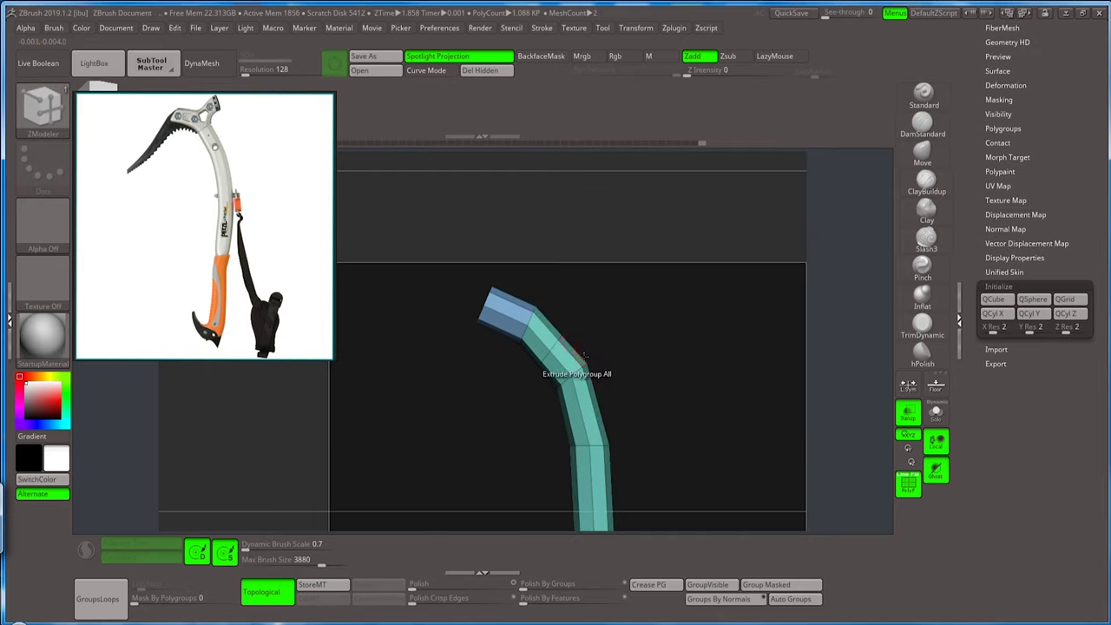
key(space)
click(451, 291)
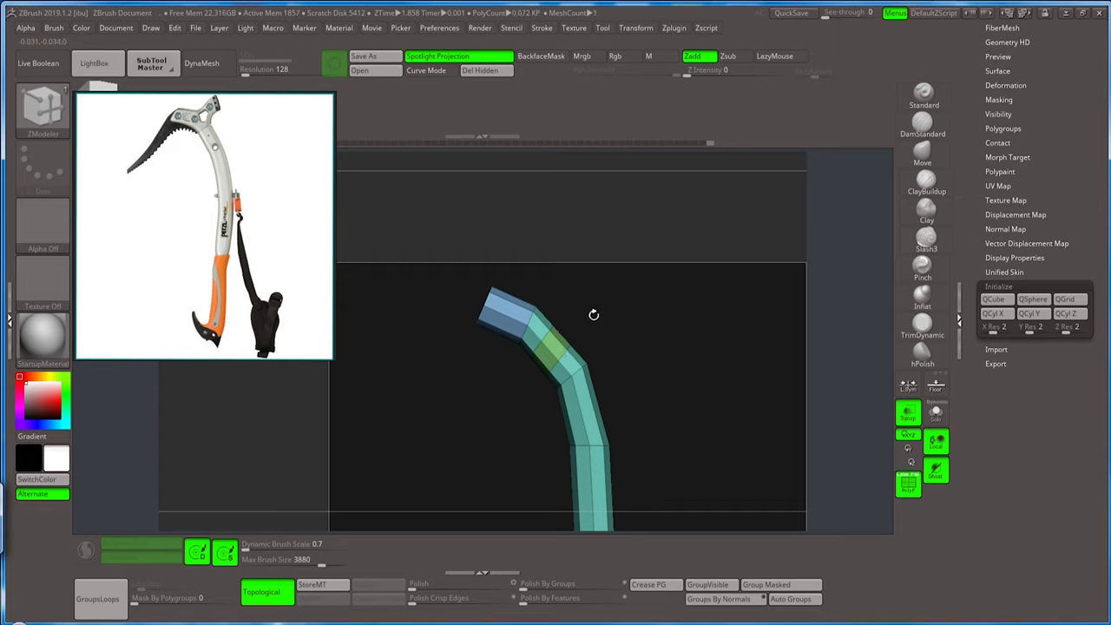
drag(594, 315, 581, 291)
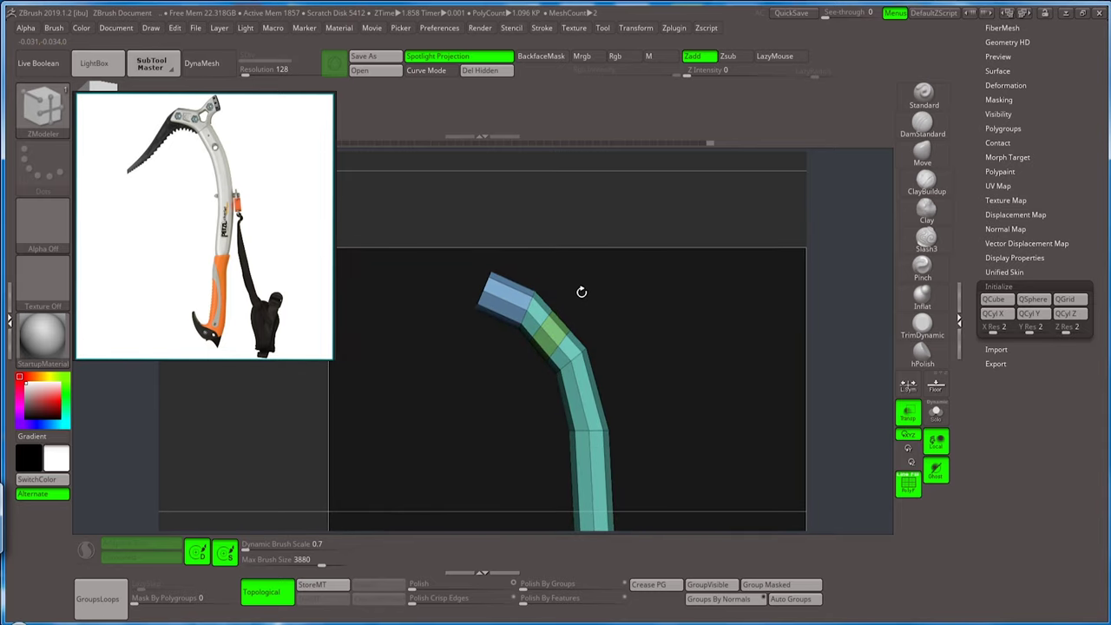
Temporarily hide shaft parts, unhide all, and extrude the pink face into a branching box.
key(ctrl+shift)
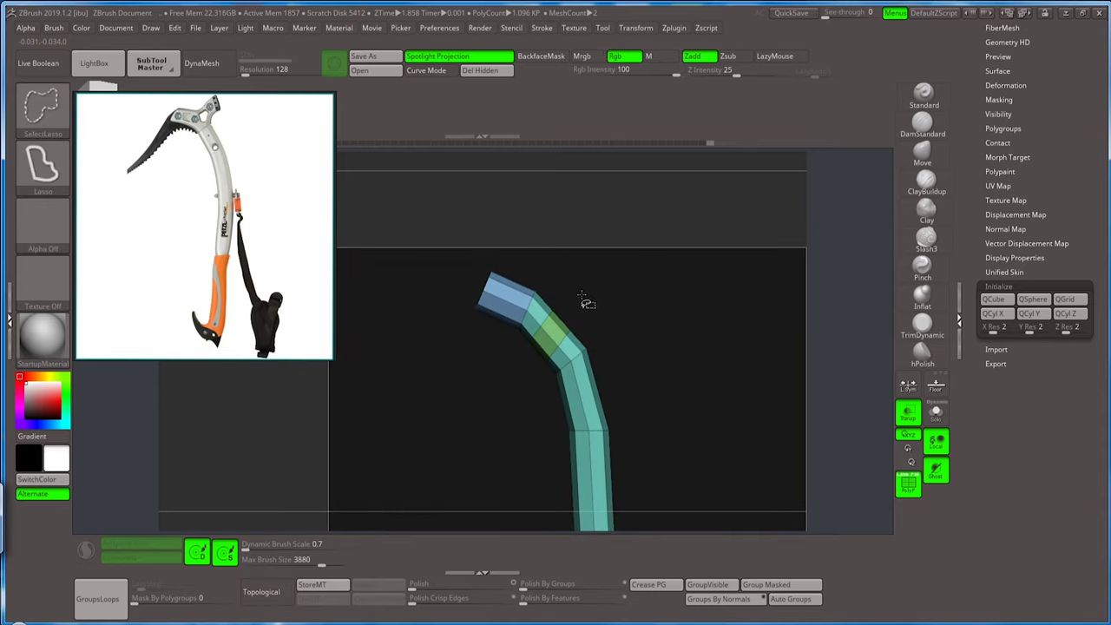
ctrl+shift+drag(550, 295, 607, 310)
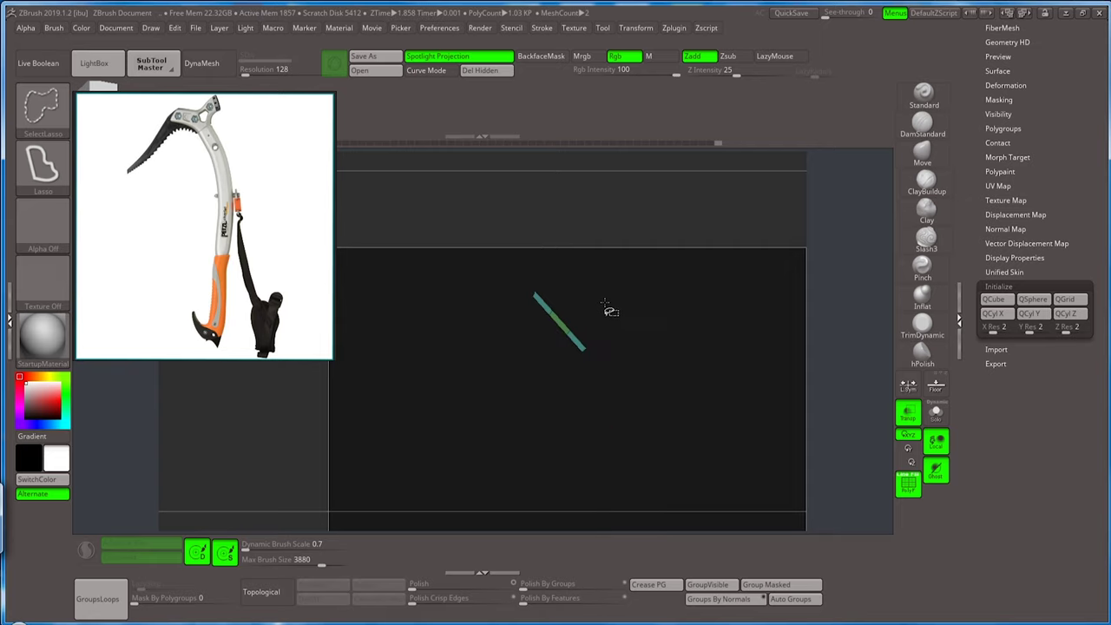
key(ctrl+shift)
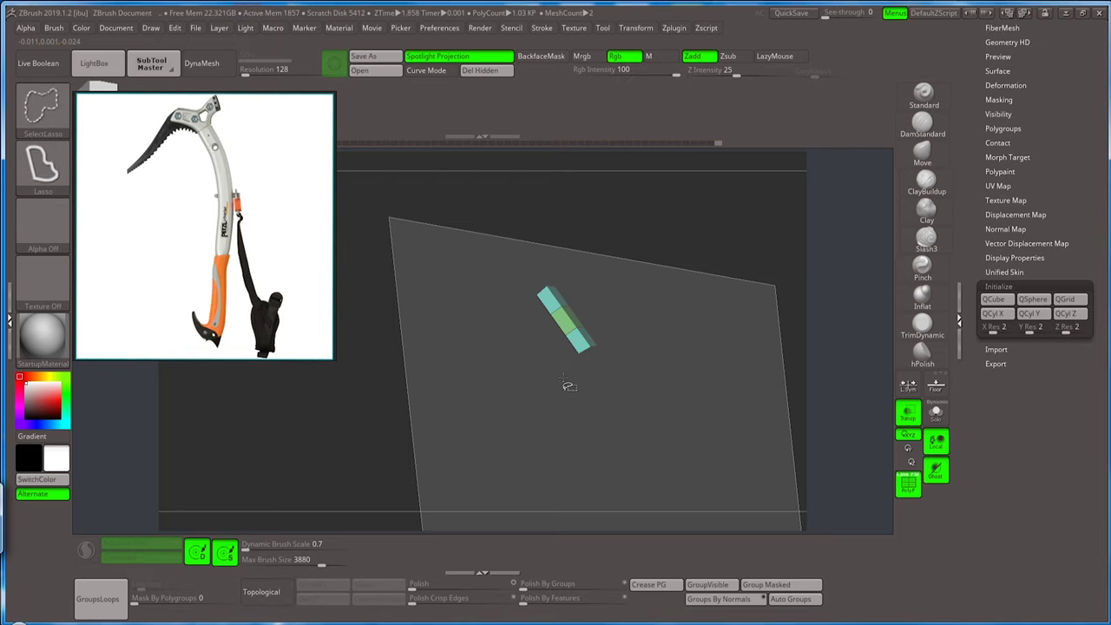
ctrl+shift+drag(601, 340, 565, 373)
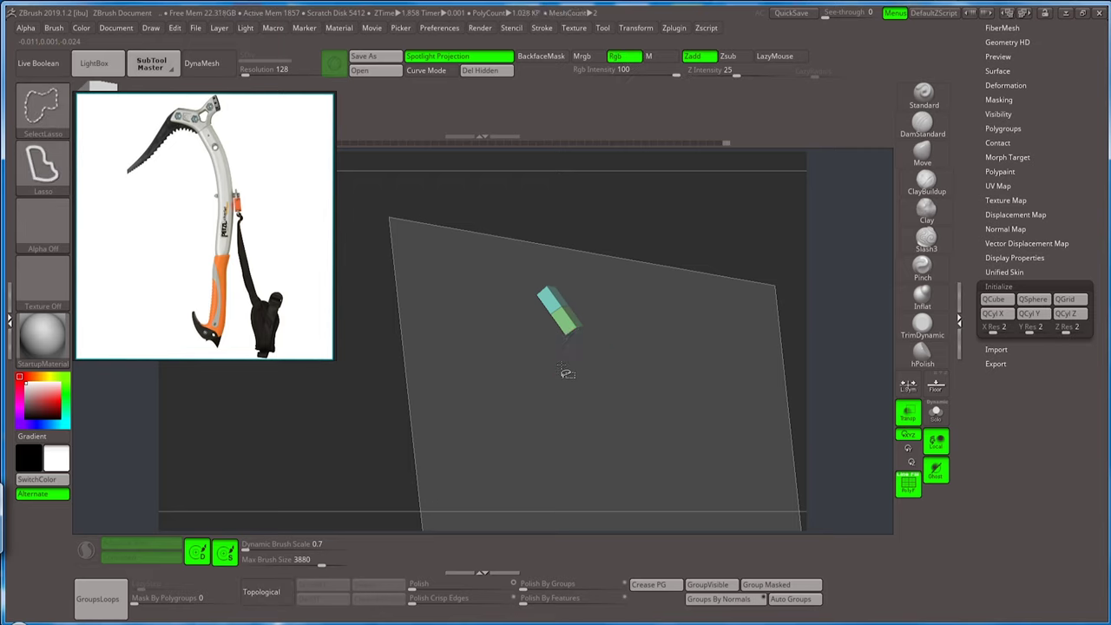
ctrl+shift+drag(566, 272, 555, 286)
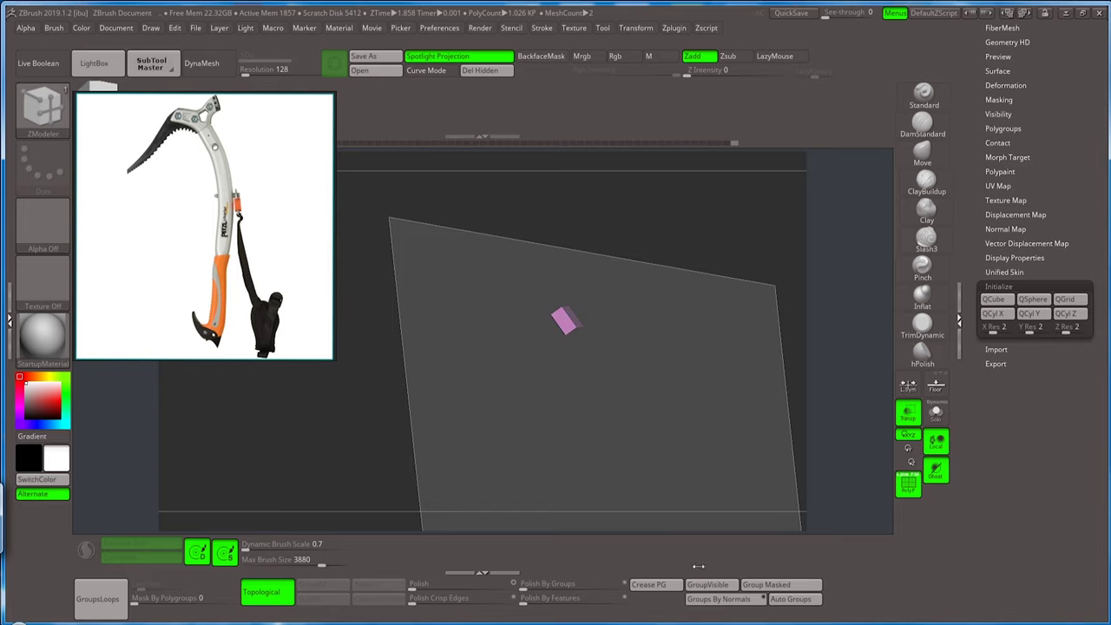
ctrl+shift+click(734, 412)
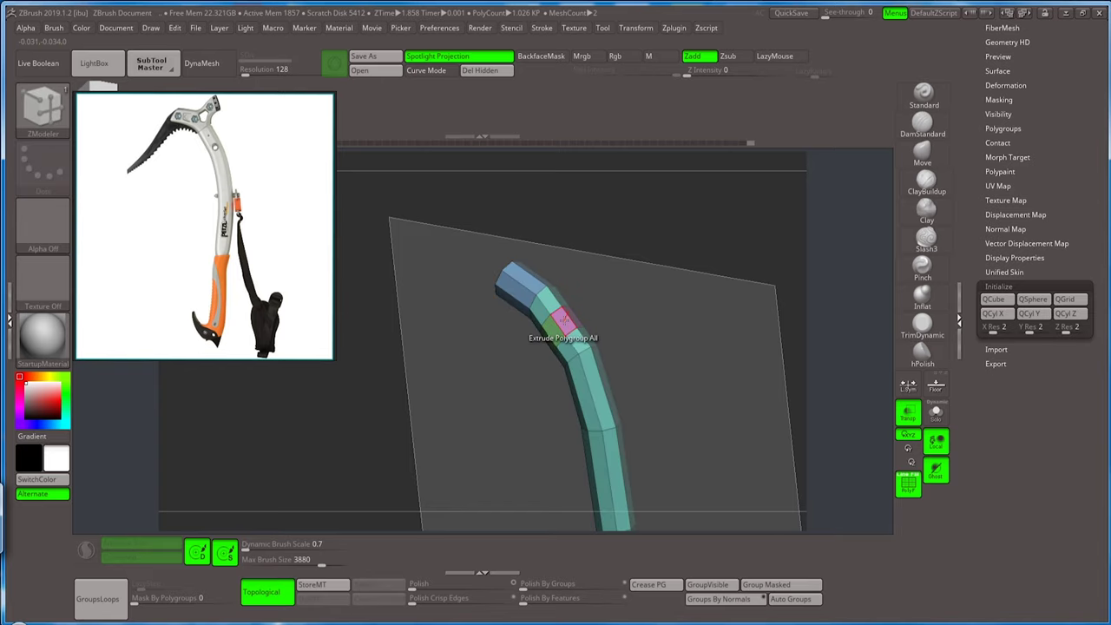
drag(566, 322, 613, 236)
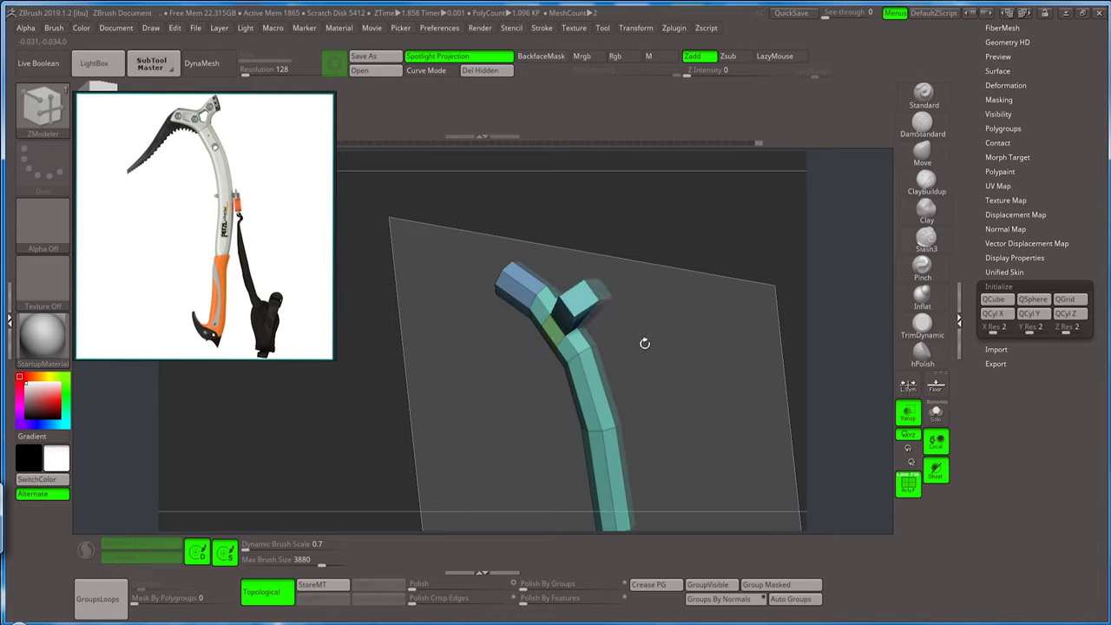
mouse_move(644, 344)
mouse_down()
mouse_move(658, 317)
mouse_move(632, 330)
mouse_move(685, 335)
mouse_move(592, 293)
mouse_up()
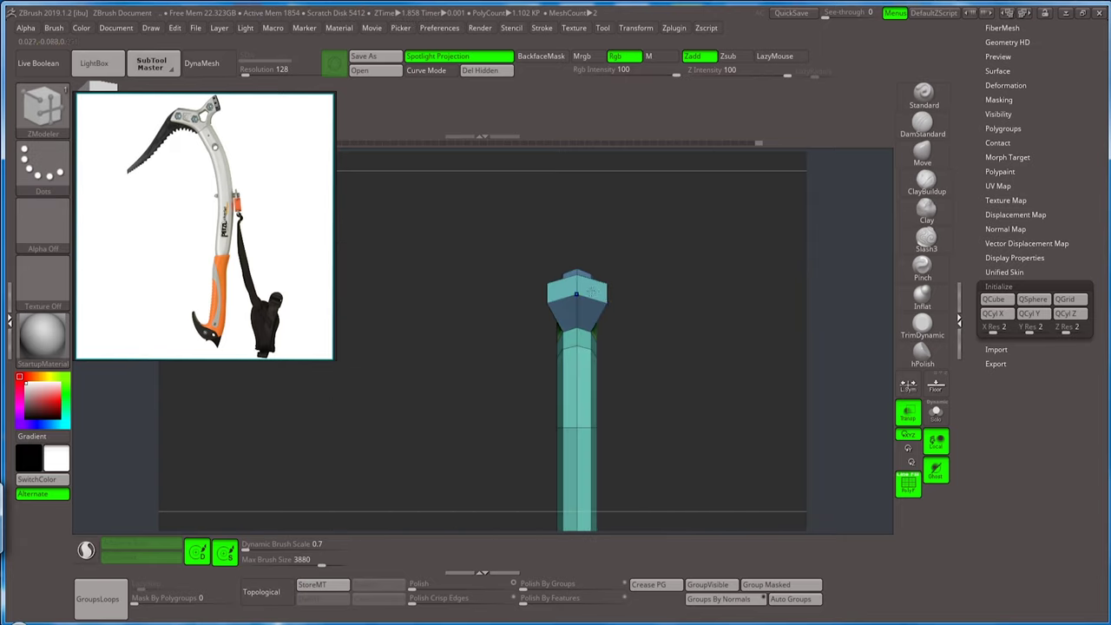
Mask the shaft below the top cap and scale the cap down with Transpose.
key(shift)
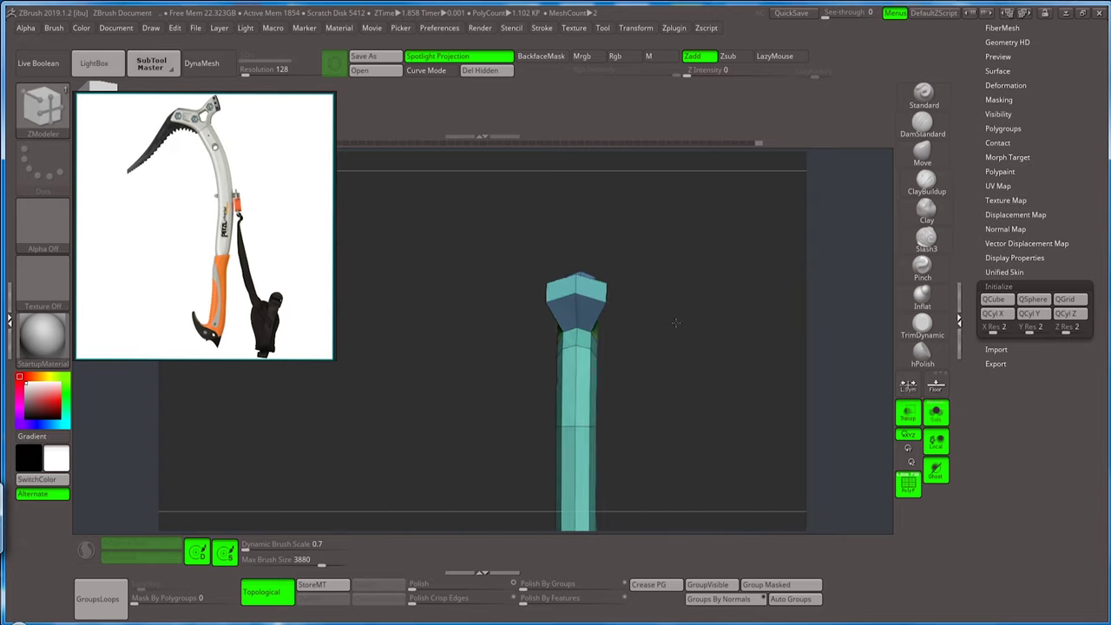
drag(675, 322, 588, 270)
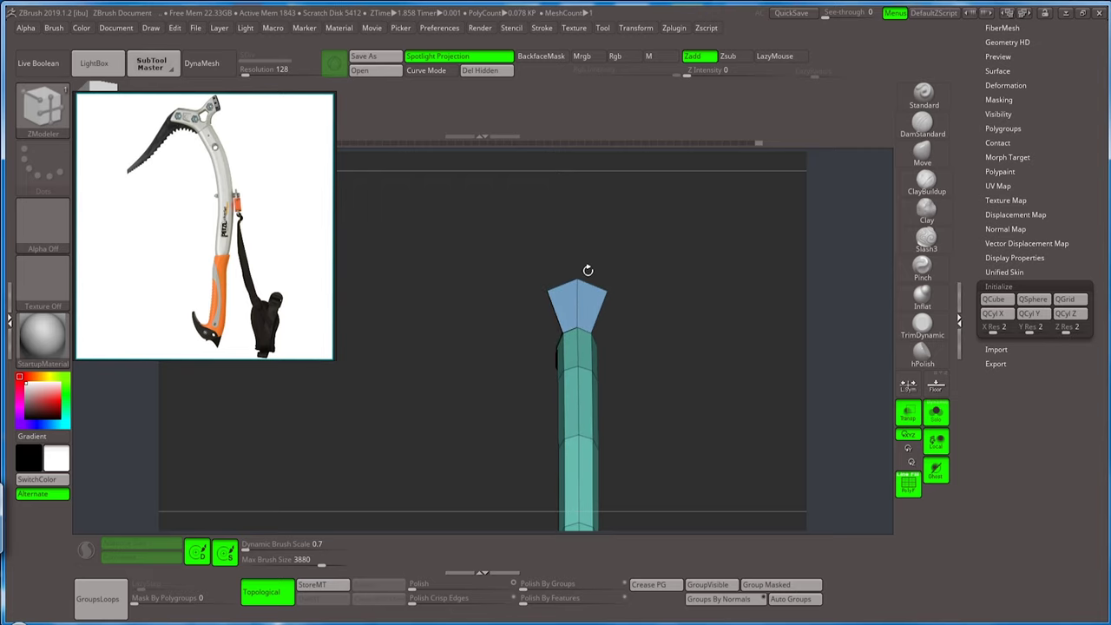
ctrl+drag(531, 276, 533, 261)
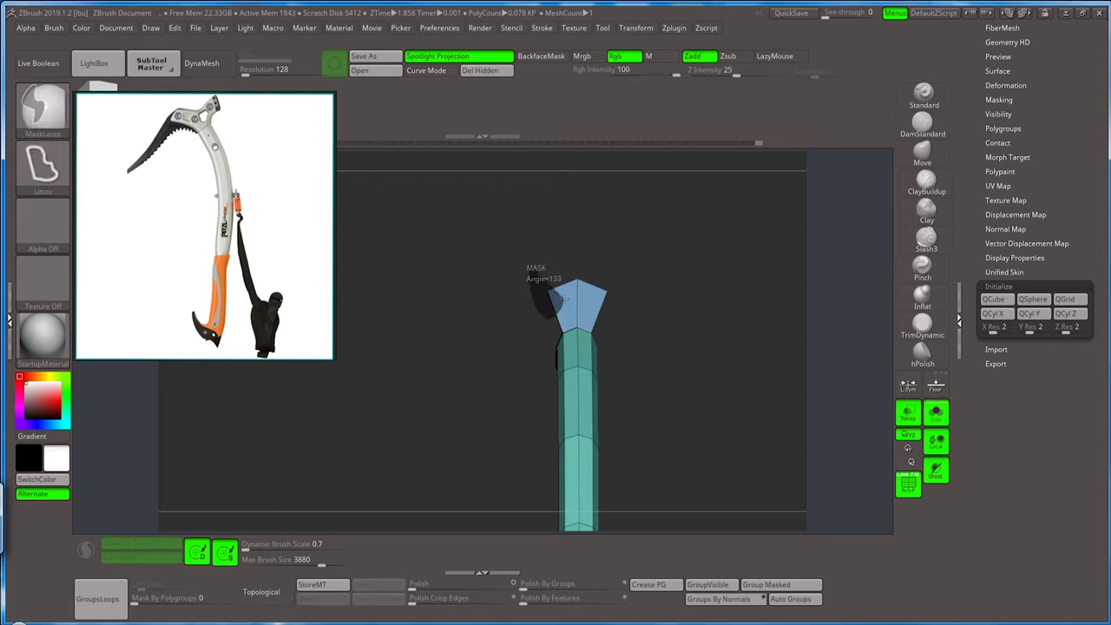
ctrl+drag(636, 257, 608, 326)
key(w)
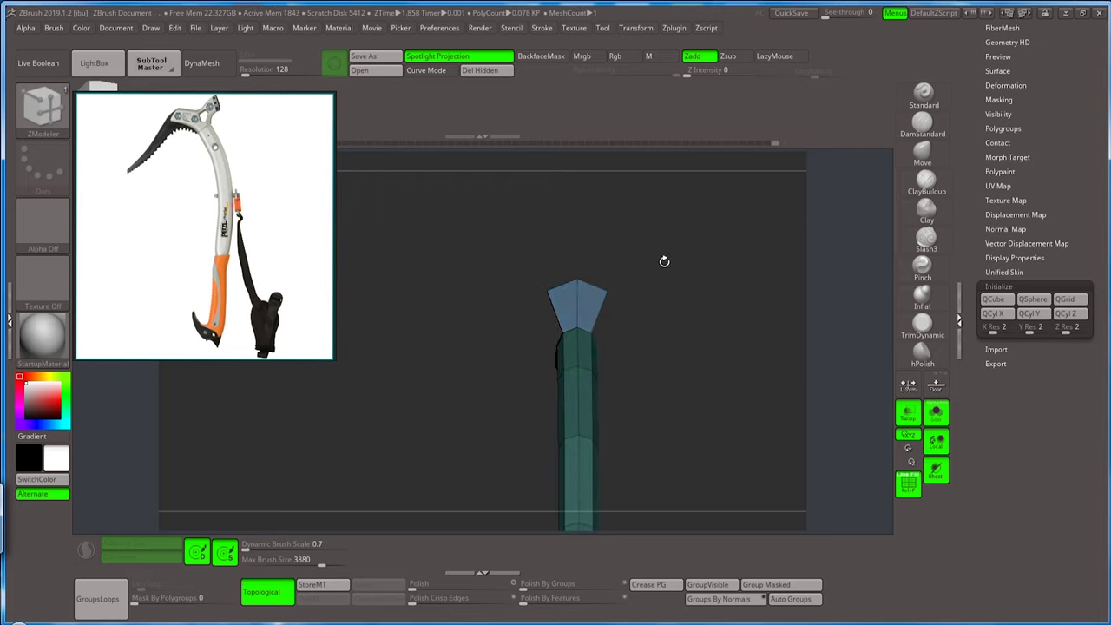
click(575, 295)
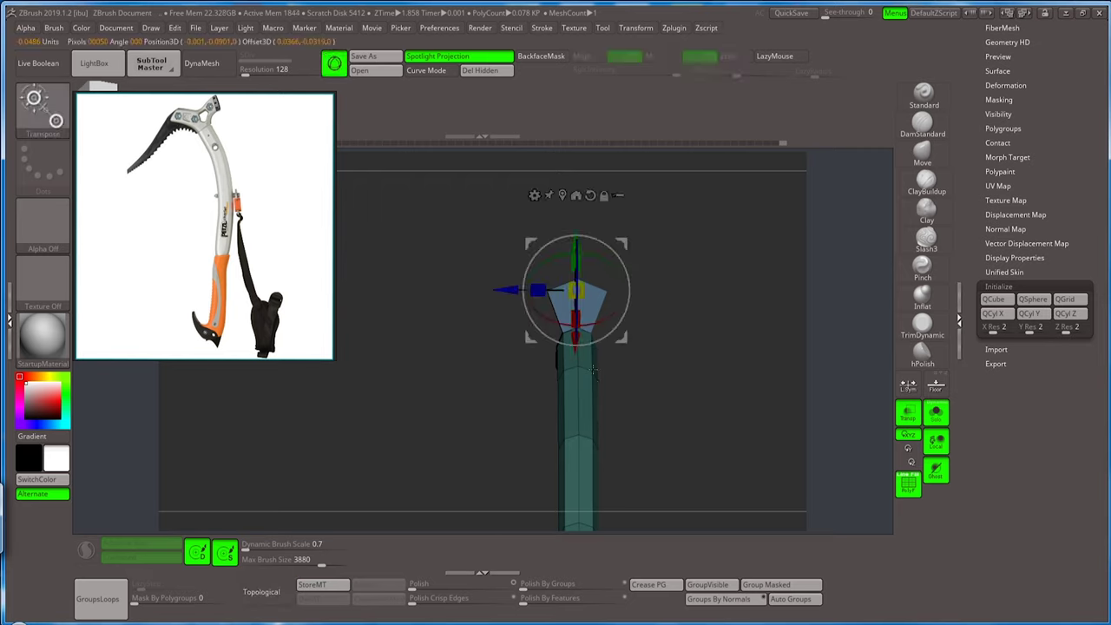
drag(576, 293, 559, 292)
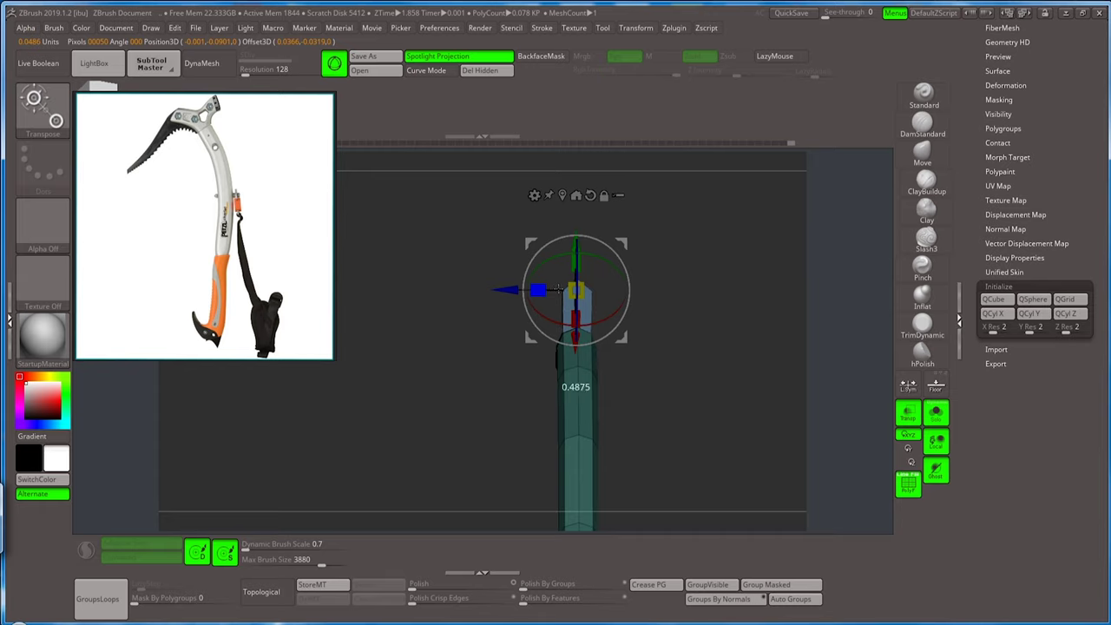
Check the tapered prong, clear the mask and return to ZModeler, ready to transform the upper segment.
mouse_move(661, 247)
mouse_down()
mouse_move(704, 257)
mouse_move(691, 265)
mouse_move(597, 216)
mouse_move(638, 261)
mouse_move(643, 293)
mouse_move(608, 261)
mouse_up()
key(q)
key(b)
key(z)
key(m)
key(w)
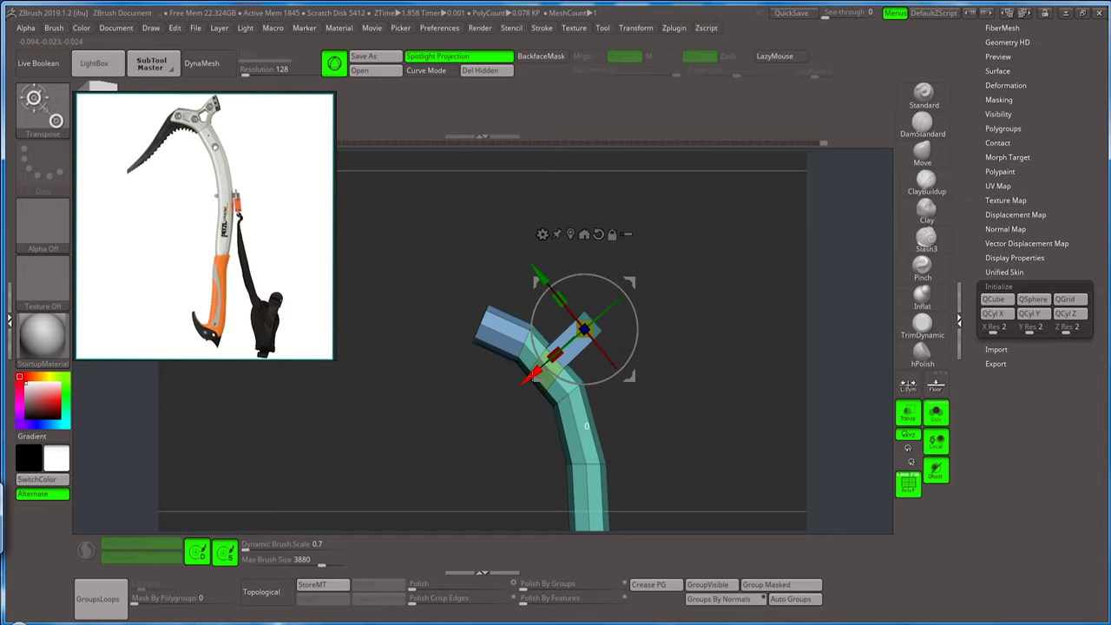
Re-place the Transpose gizmo on the upper segment and nudge the prong along its length.
key(ctrl+z)
key(ctrl+shift+z)
key(q)
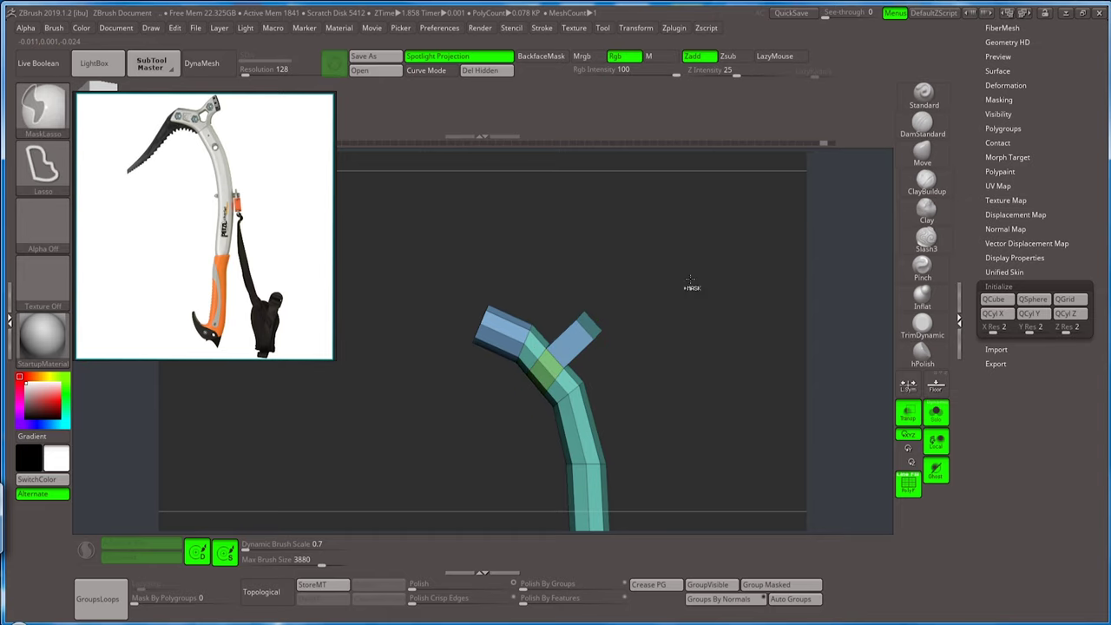
key(w)
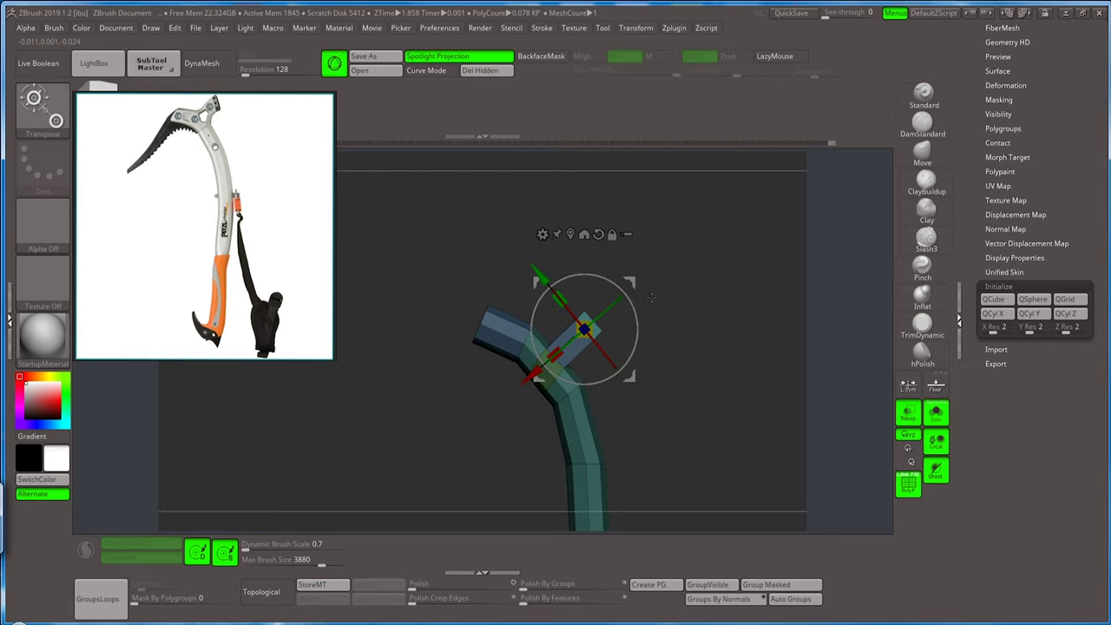
click(570, 235)
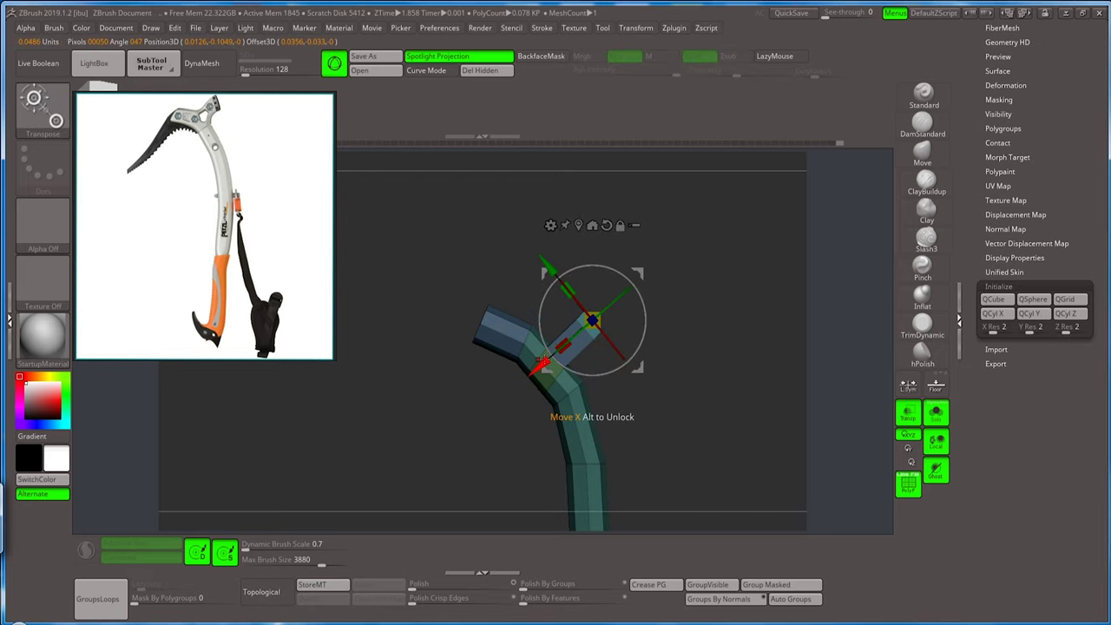
drag(540, 360, 538, 373)
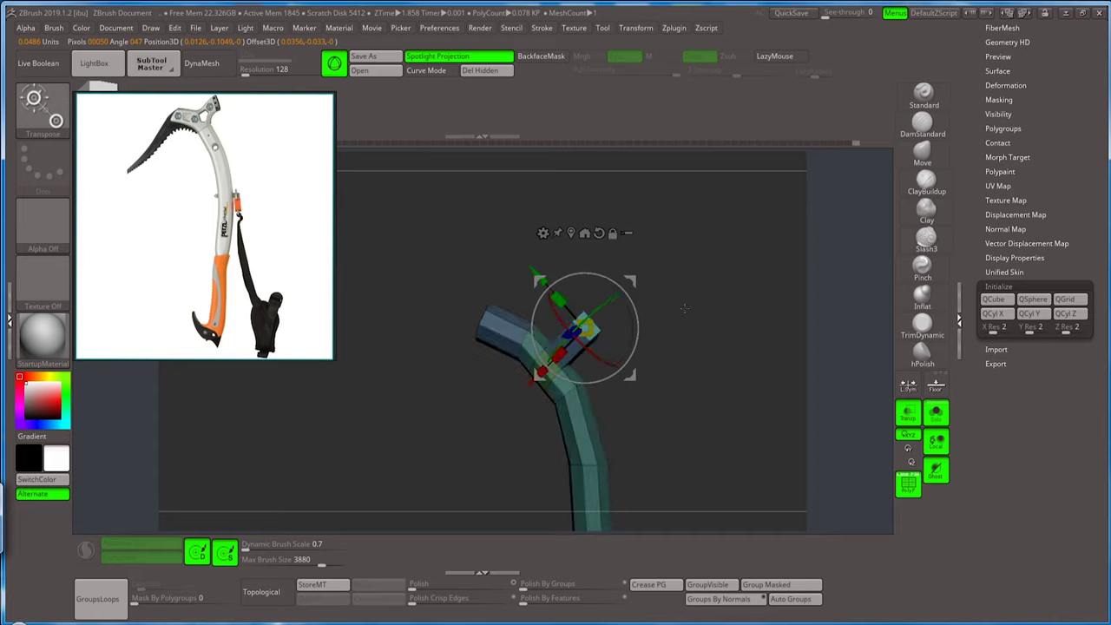
mouse_move(538, 275)
mouse_down()
mouse_move(644, 325)
mouse_move(684, 300)
mouse_move(580, 323)
mouse_up()
Invert the mask to free only the prong and slide it down-left along its axis.
key(q)
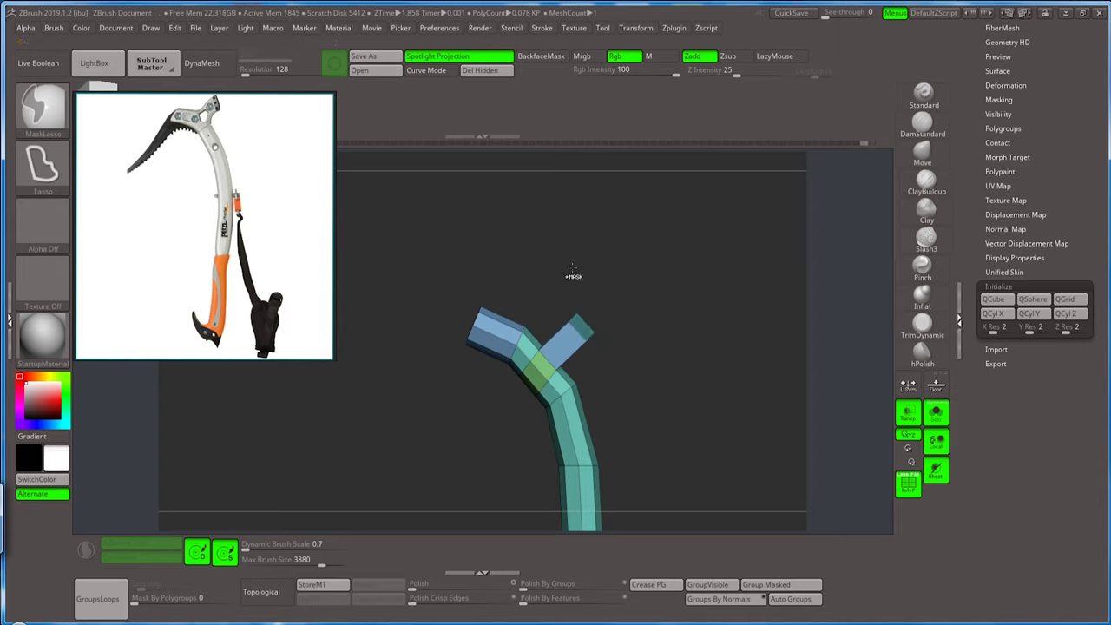
ctrl+click(654, 278)
key(w)
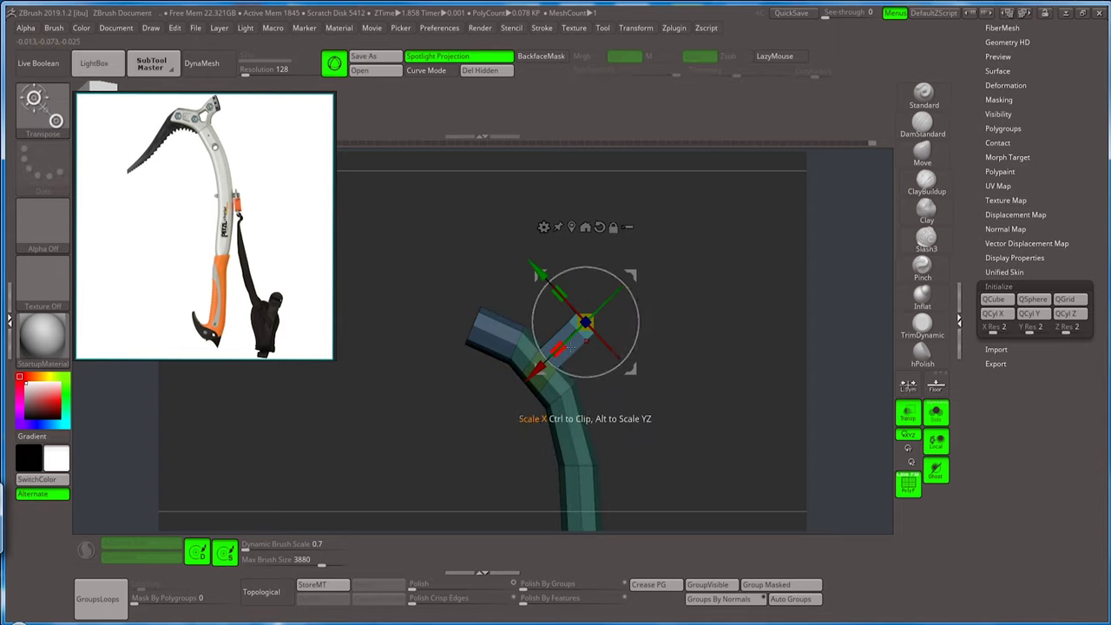
drag(538, 369, 529, 378)
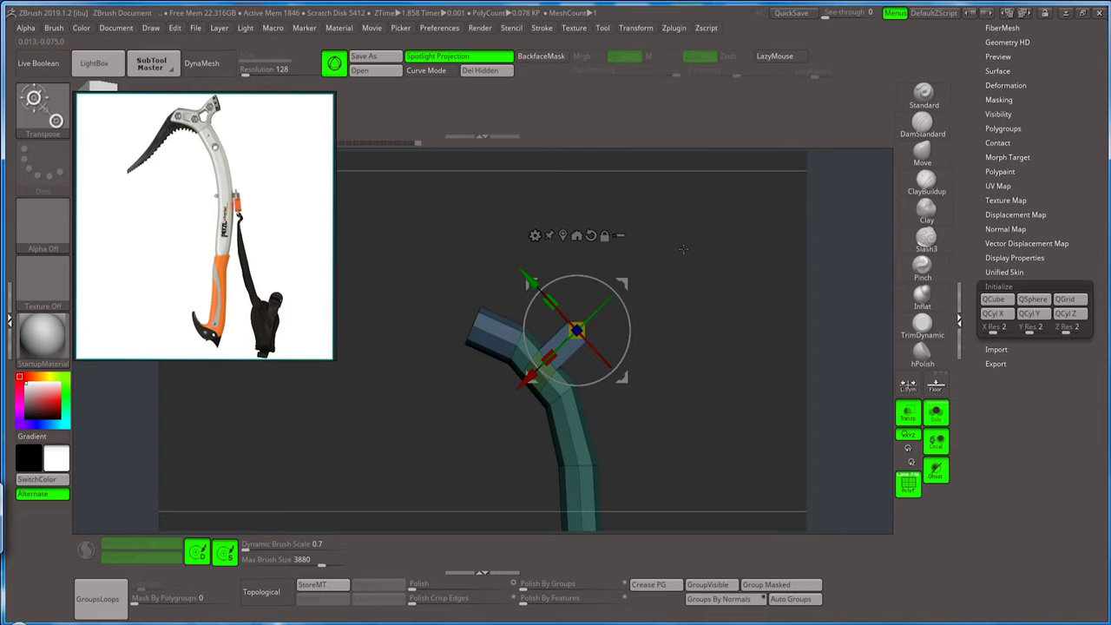
Clear the mask, select the branch's end polygon and extrude it outward to the right.
key(q)
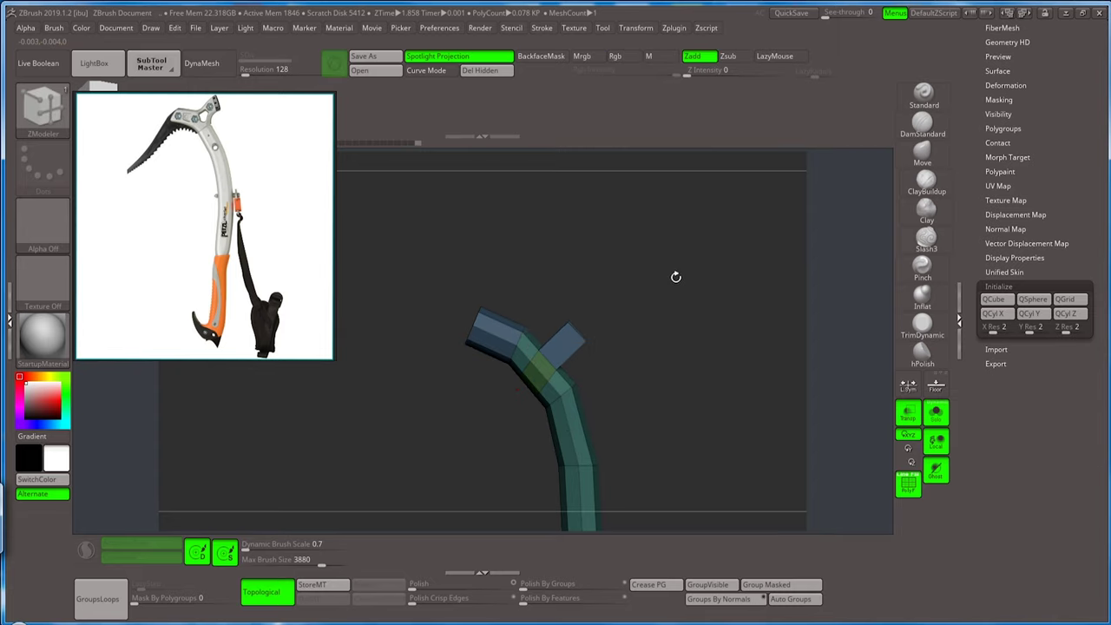
drag(675, 276, 671, 300)
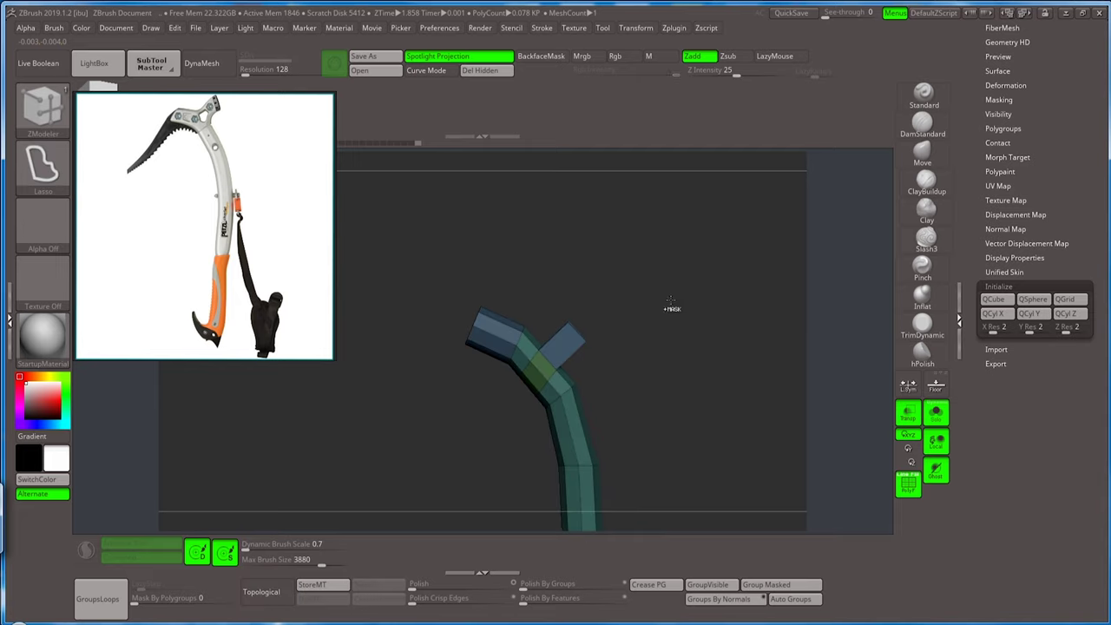
ctrl+click(670, 302)
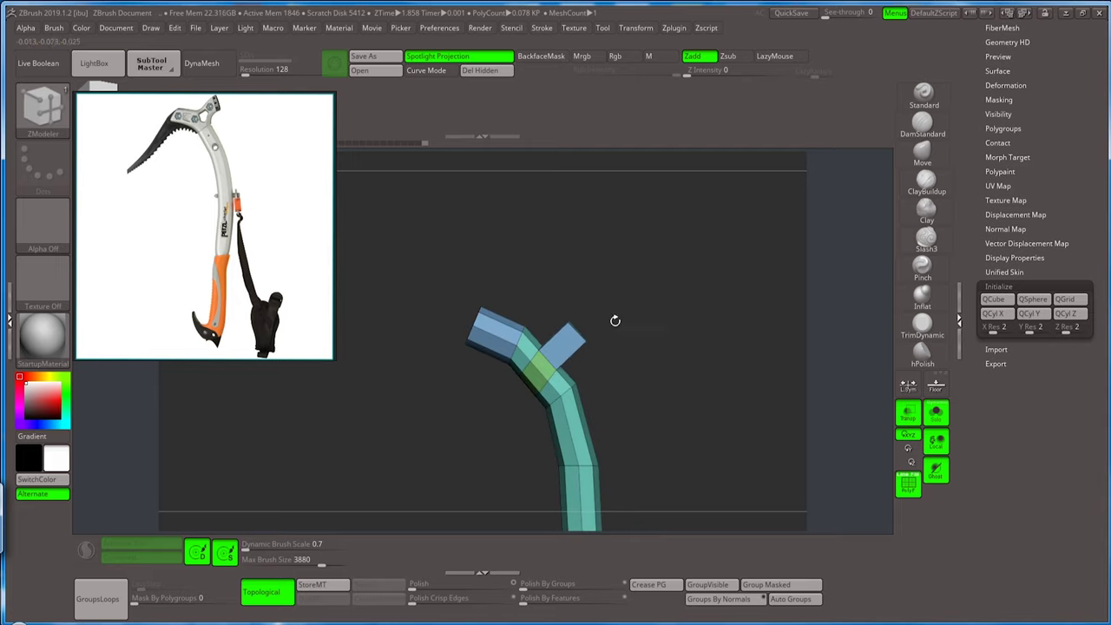
mouse_move(615, 317)
mouse_down()
mouse_move(582, 330)
mouse_move(632, 303)
mouse_move(582, 352)
mouse_move(602, 362)
mouse_up()
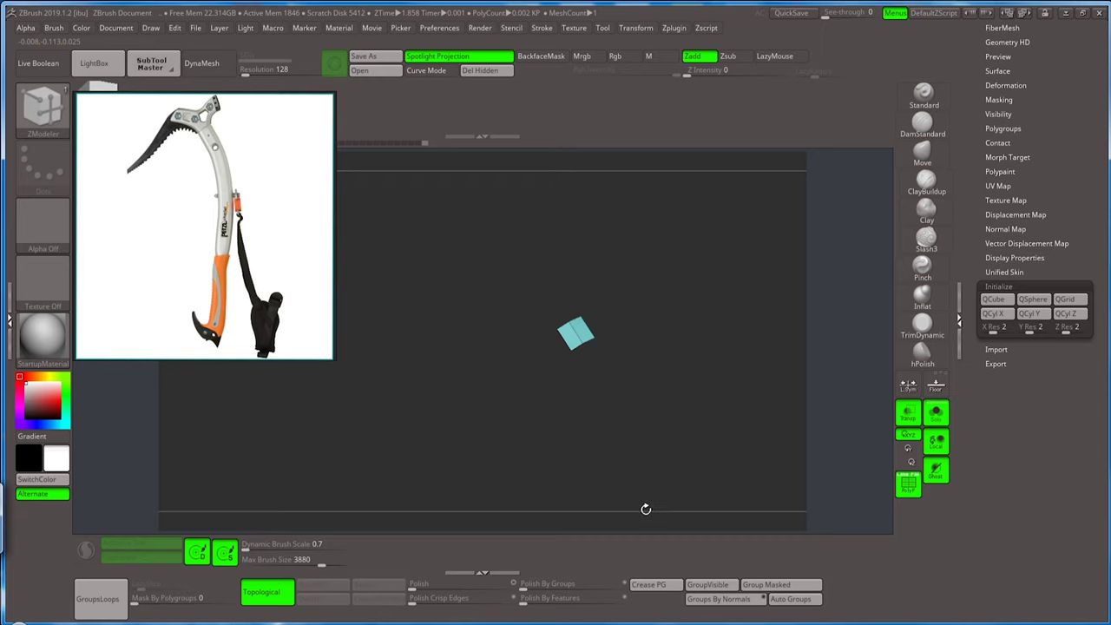
drag(646, 509, 674, 506)
ctrl+shift+click(663, 375)
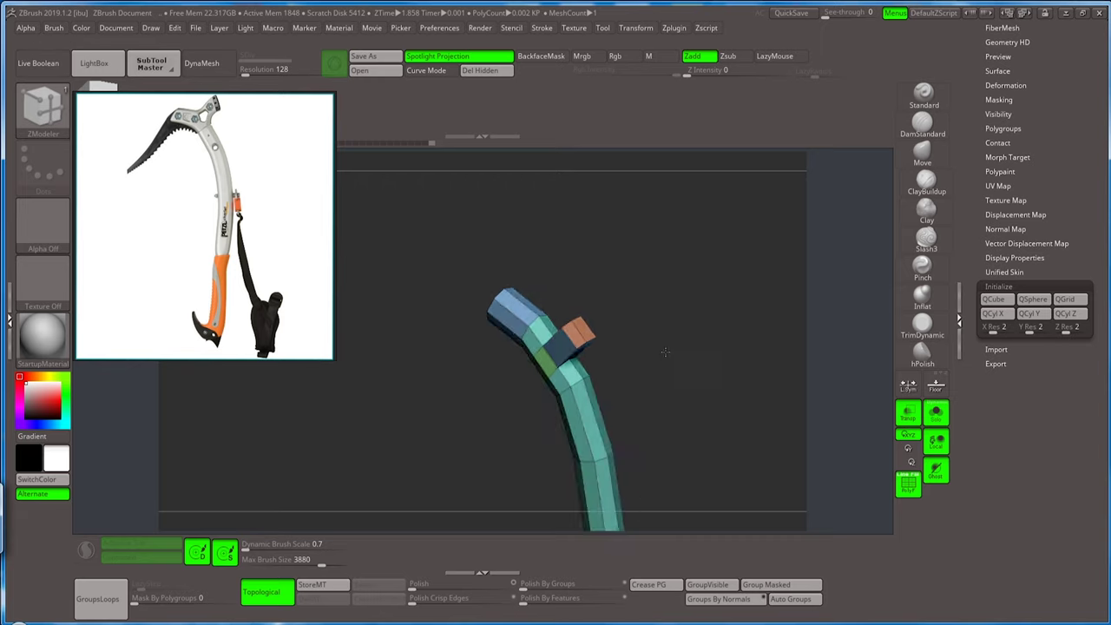
drag(665, 351, 625, 349)
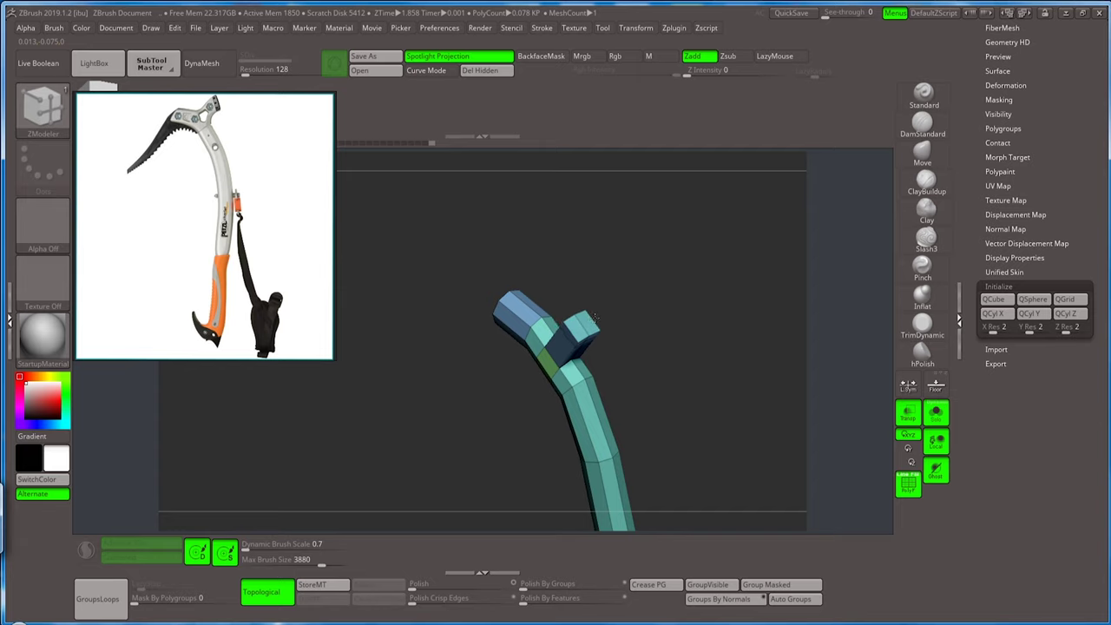
drag(595, 317, 649, 331)
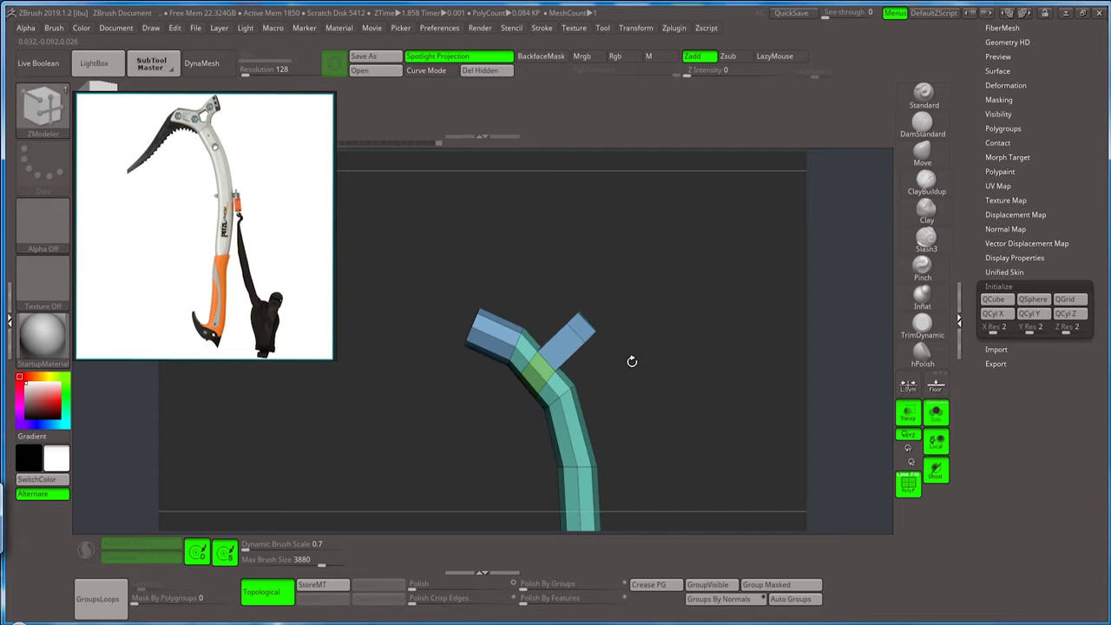
Extend the side branch, shift it up-right, rotate it about 22 degrees upward, then clear the mask.
drag(632, 361, 644, 266)
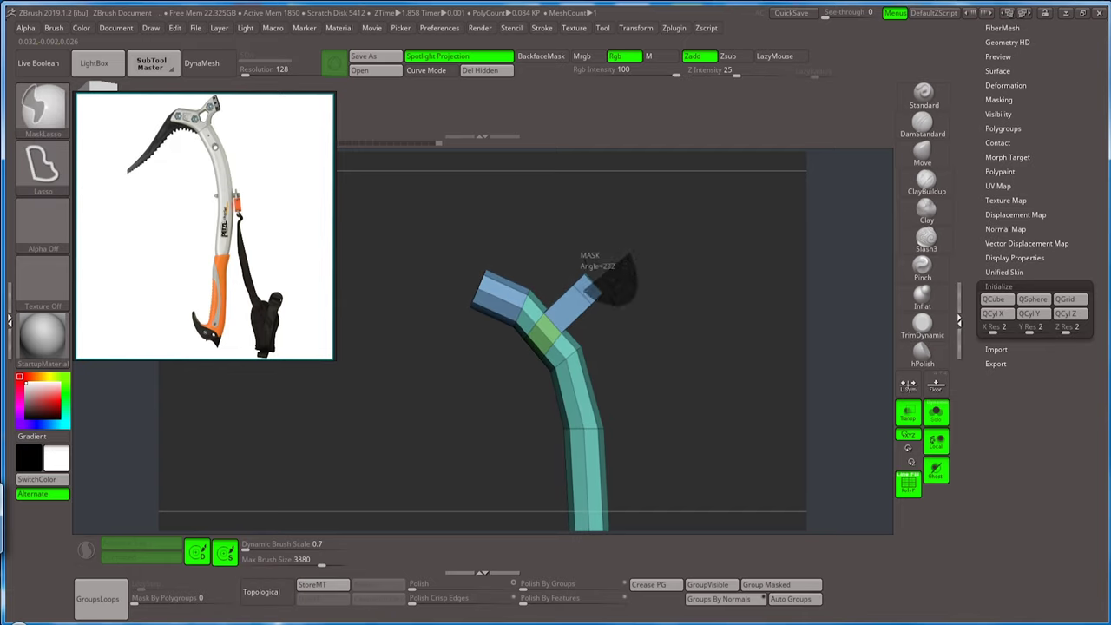
ctrl+click(644, 269)
key(w)
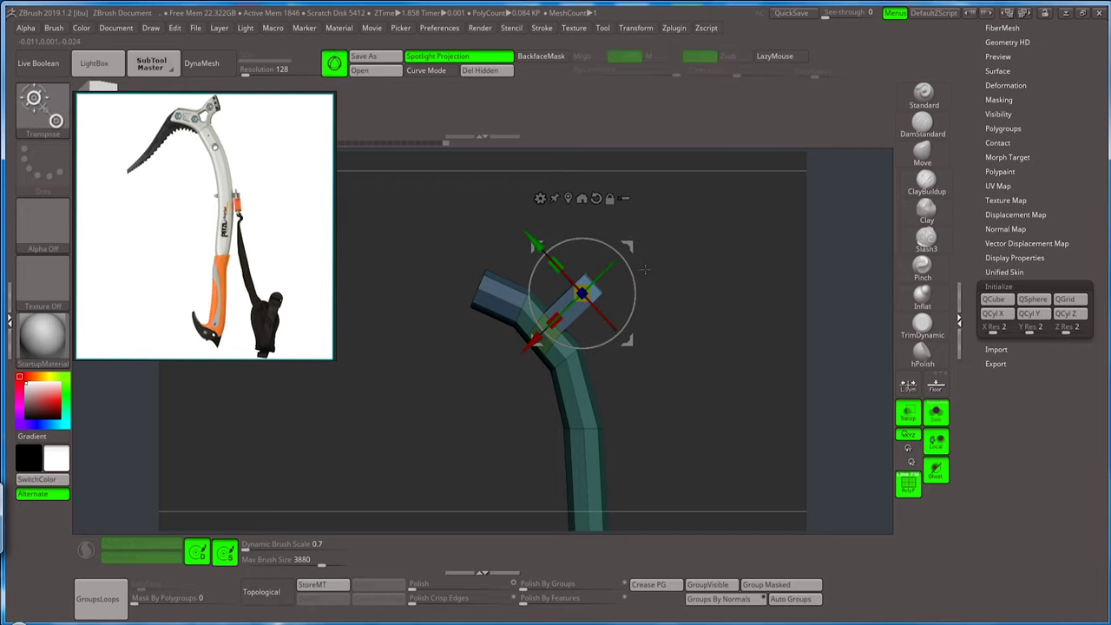
drag(561, 200, 572, 201)
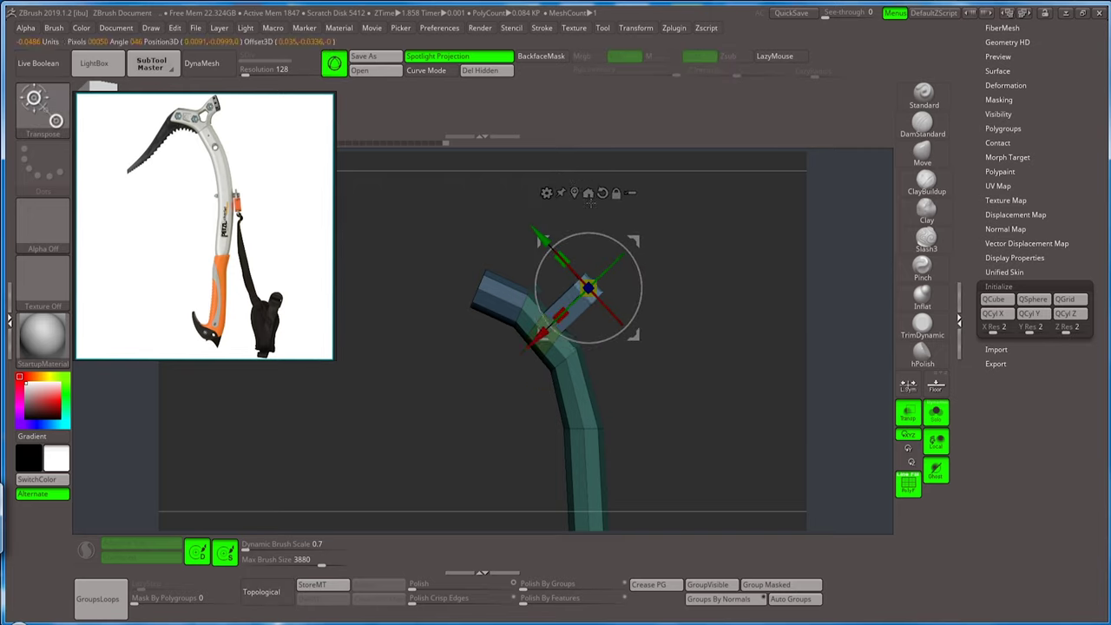
drag(641, 269, 654, 287)
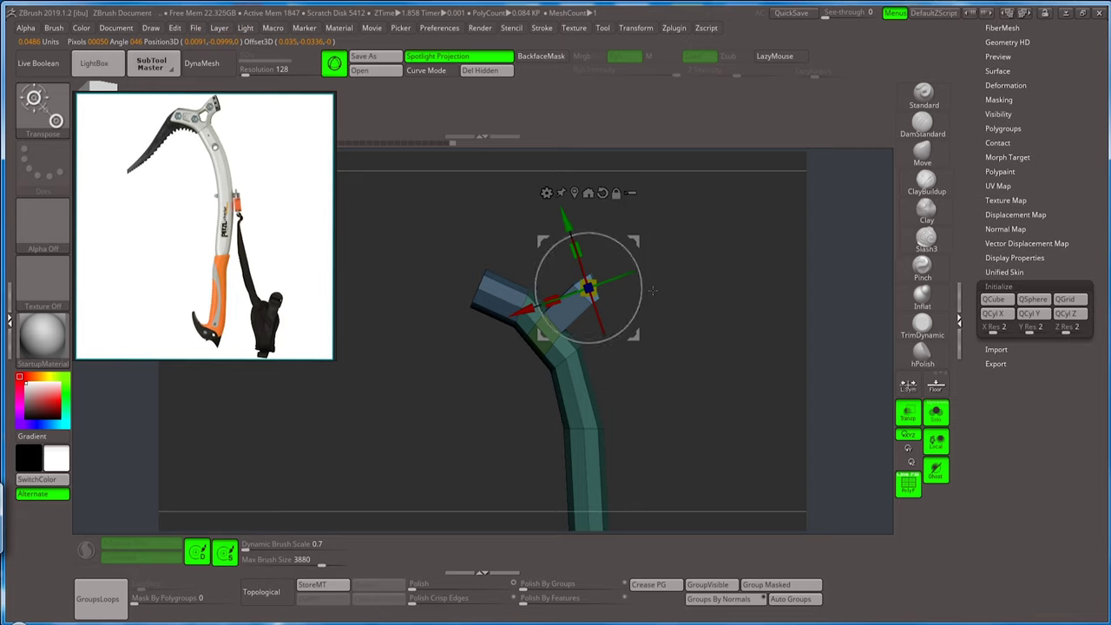
key(q)
ctrl+drag(669, 293, 658, 351)
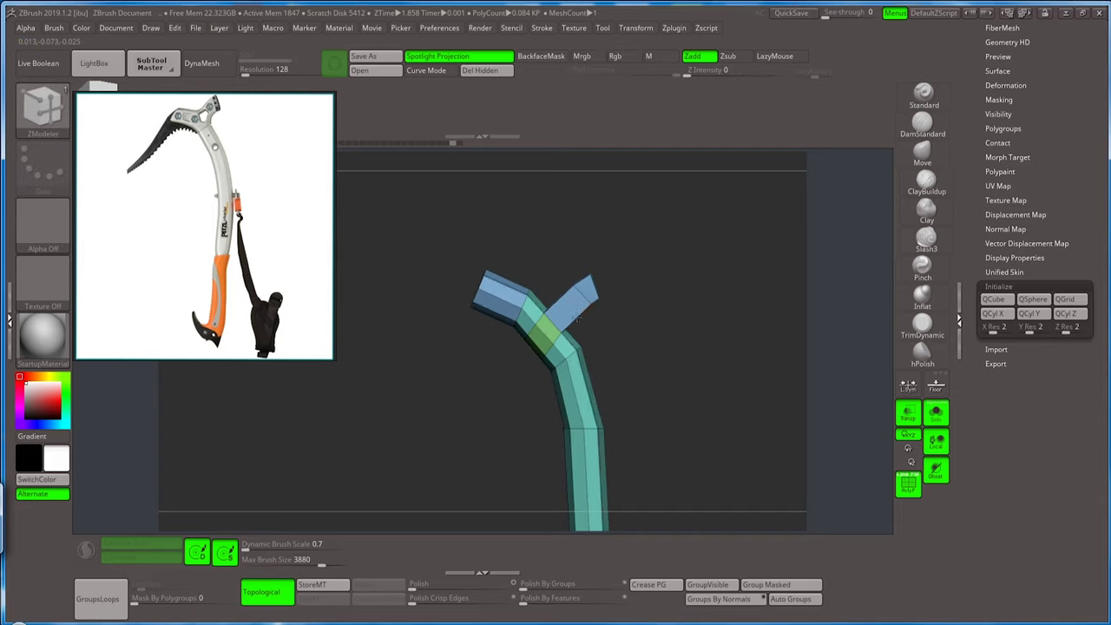
key(space)
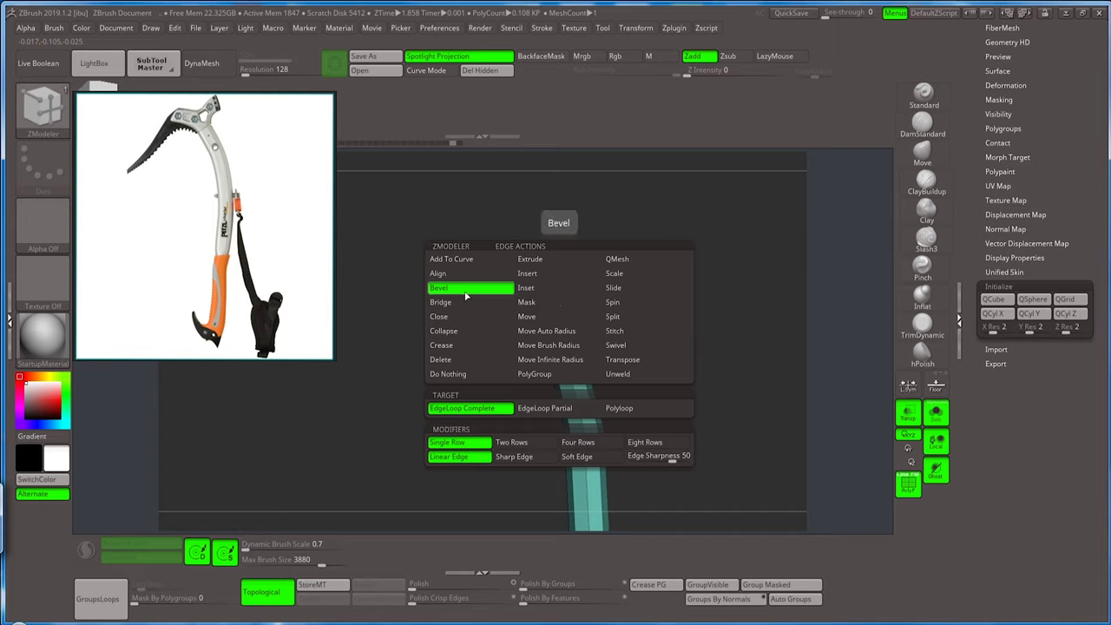
Insert an edge loop into the shaft, pick the Move brush, and switch symmetry to the Y axis.
click(526, 272)
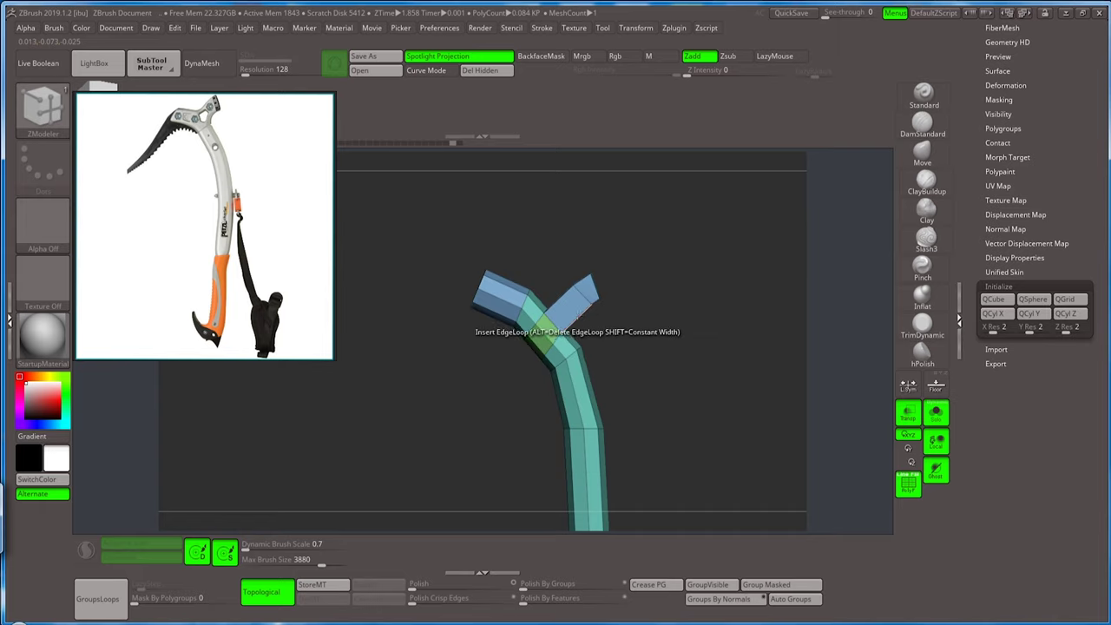
click(578, 316)
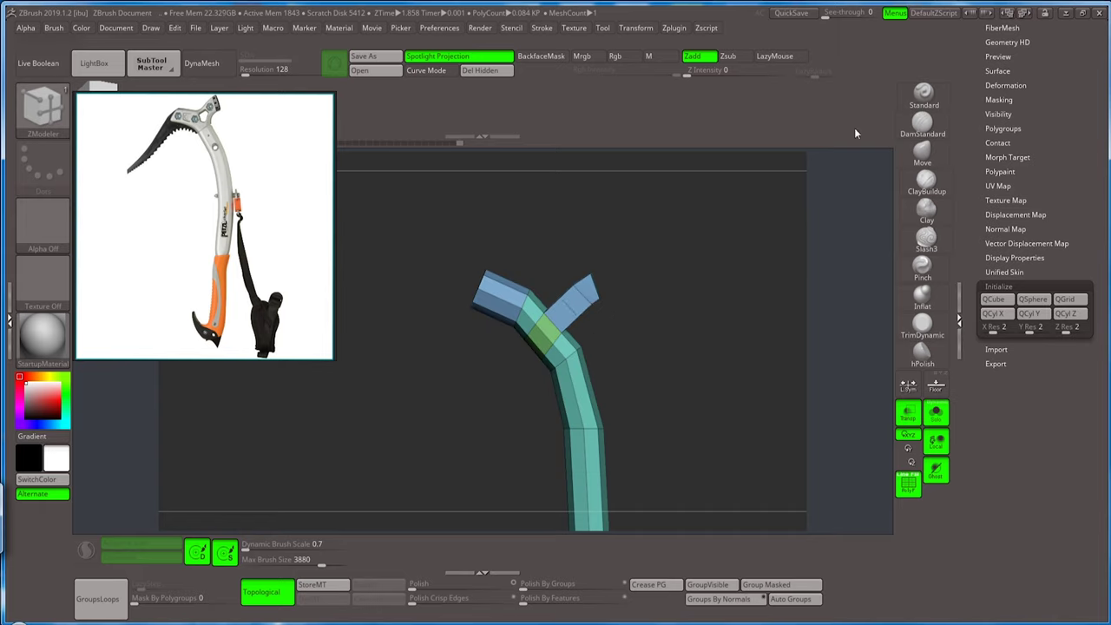
click(921, 155)
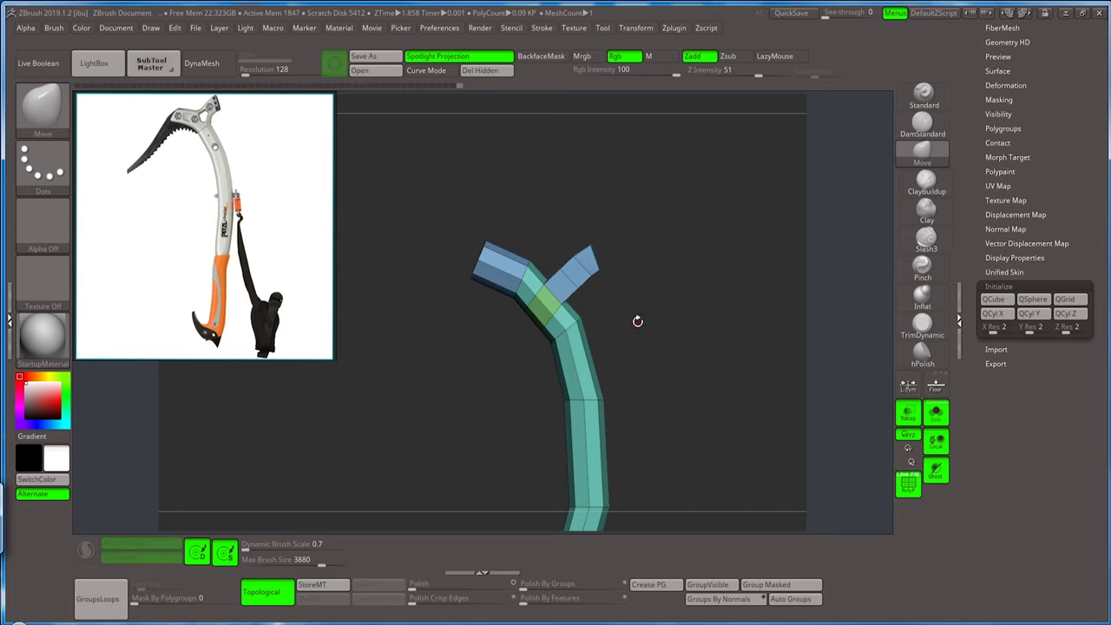
drag(650, 295, 607, 300)
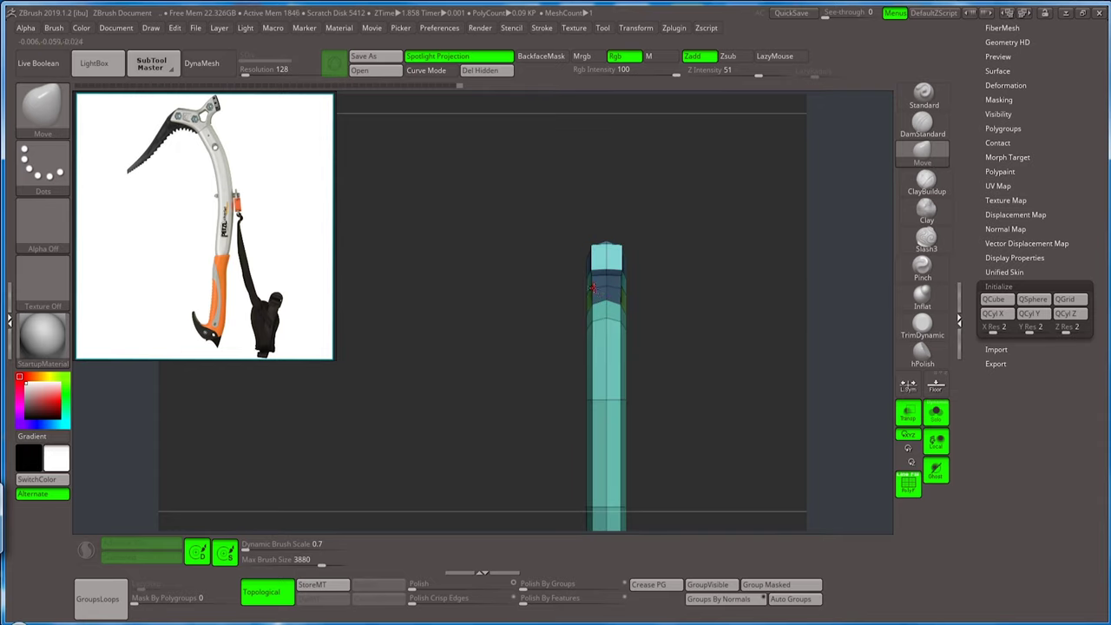
click(635, 31)
click(639, 28)
key(ctrl+shift+z)
key(ctrl+shift+z)
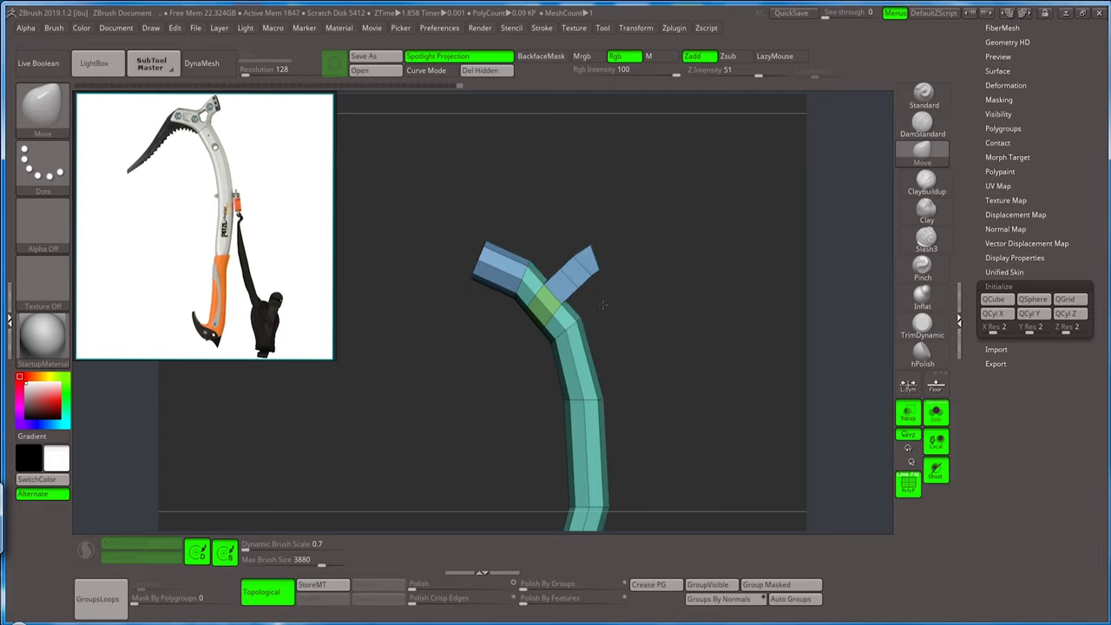
Zoom in on the branch tip, shrink the Move brush, and switch back to ZModeler.
ctrl+right_drag(602, 304, 562, 304)
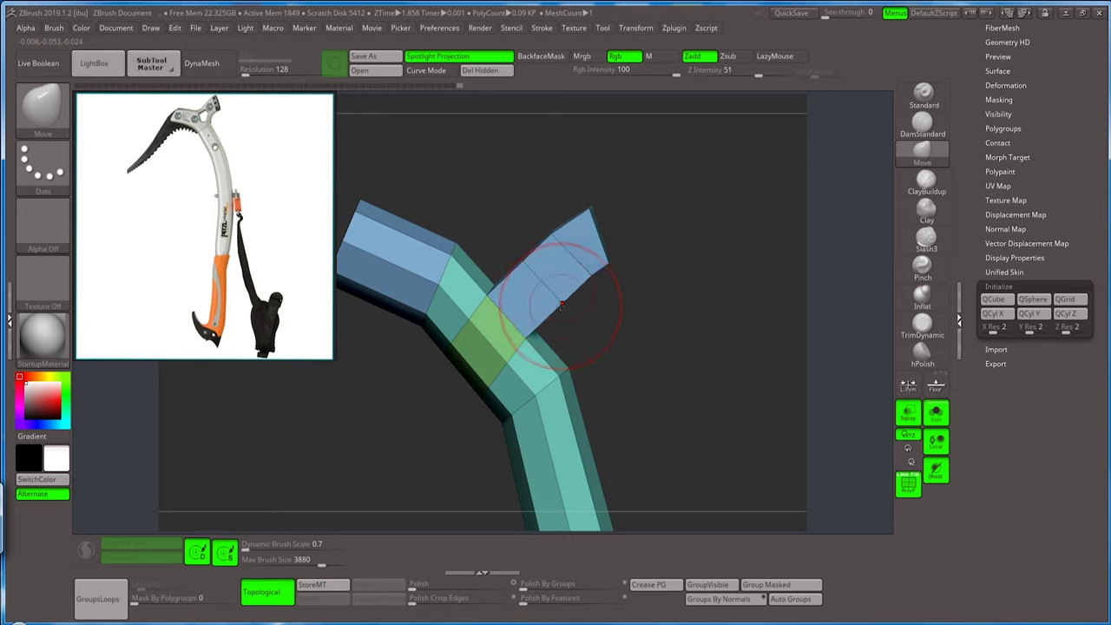
right_drag(605, 268, 674, 322)
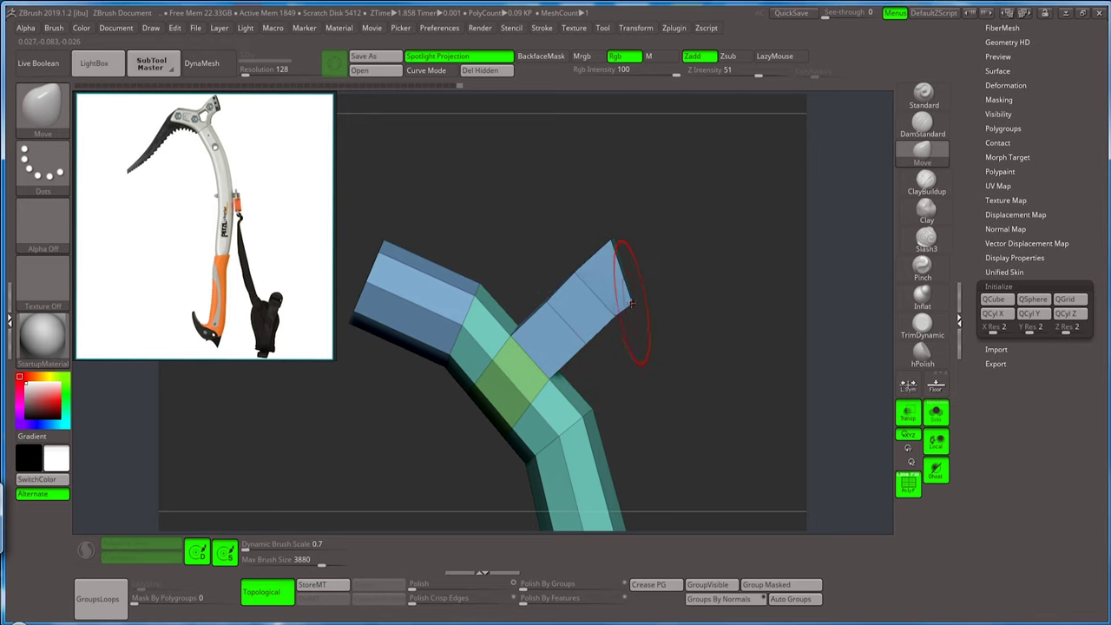
key(s)
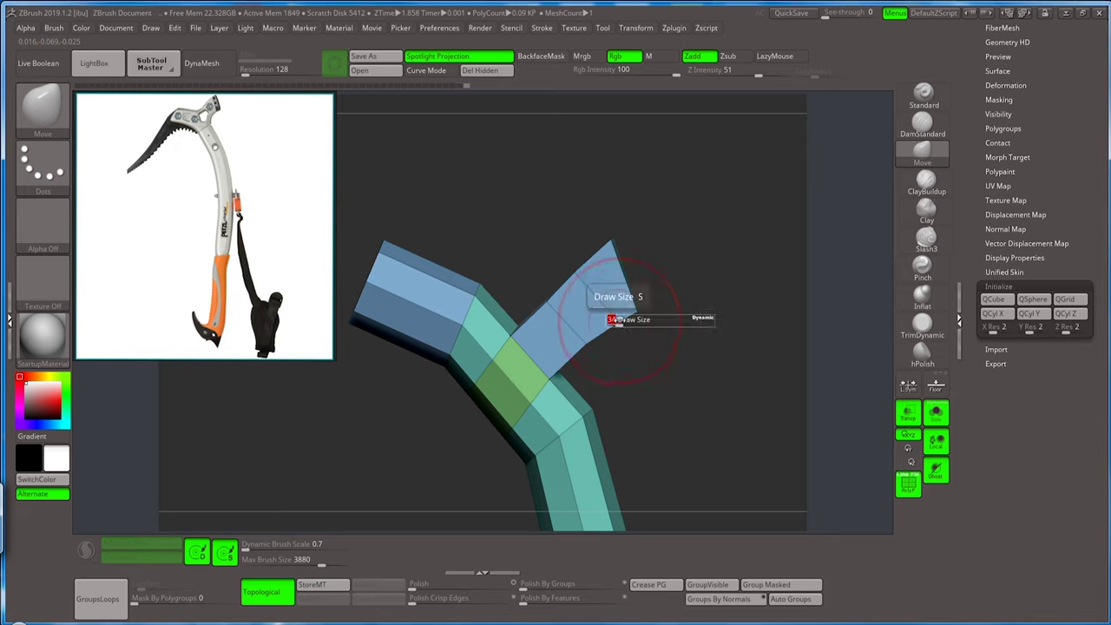
drag(621, 318, 617, 321)
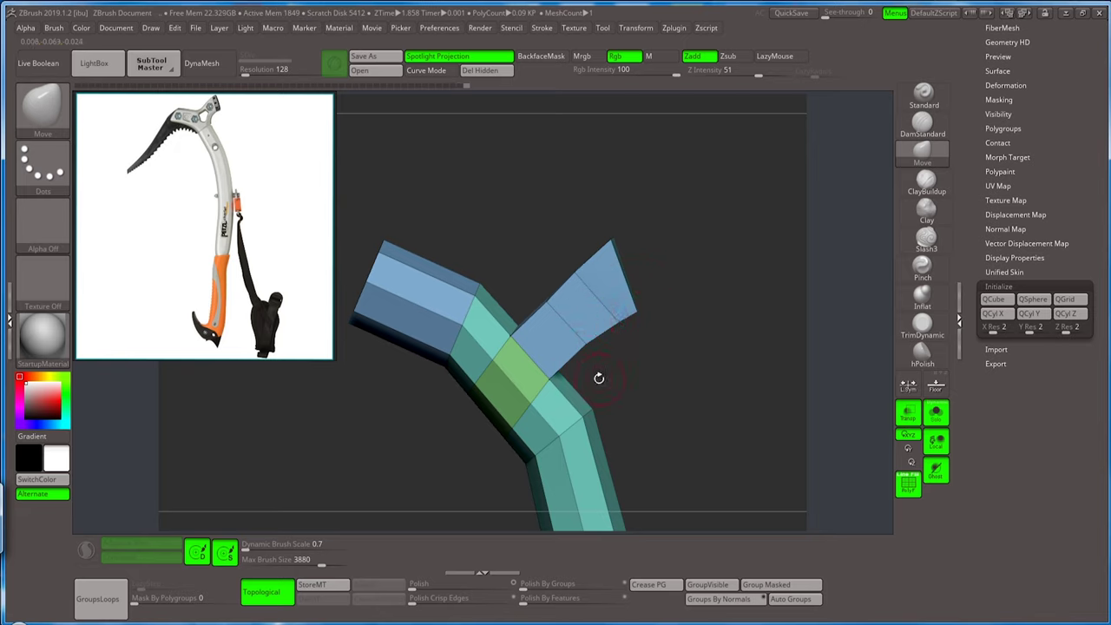
mouse_move(599, 378)
mouse_down()
mouse_move(597, 330)
mouse_move(570, 324)
mouse_up()
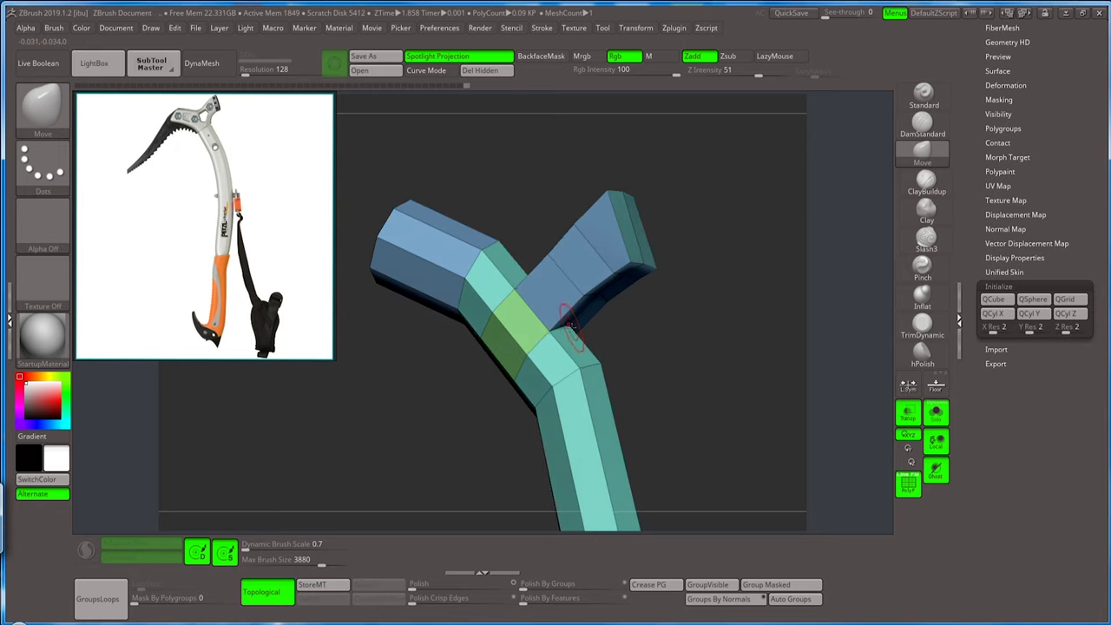
key(space)
key(b)
click(480, 562)
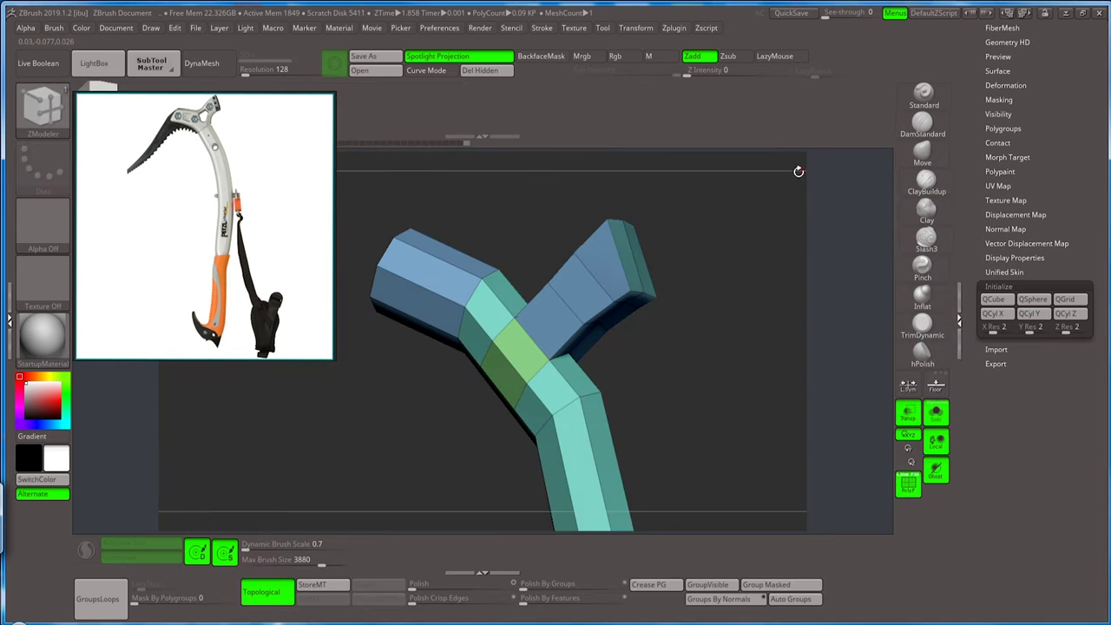
Save the tool as ice ax.ztl, replacing the existing file.
scroll(967, 41, up, 5)
click(1050, 46)
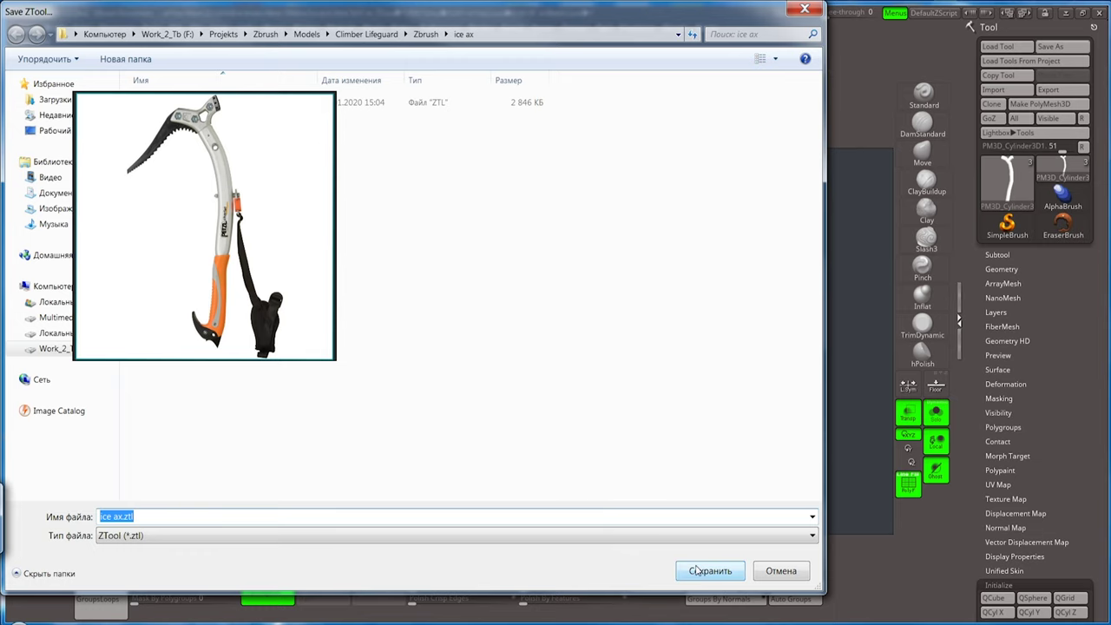
click(708, 571)
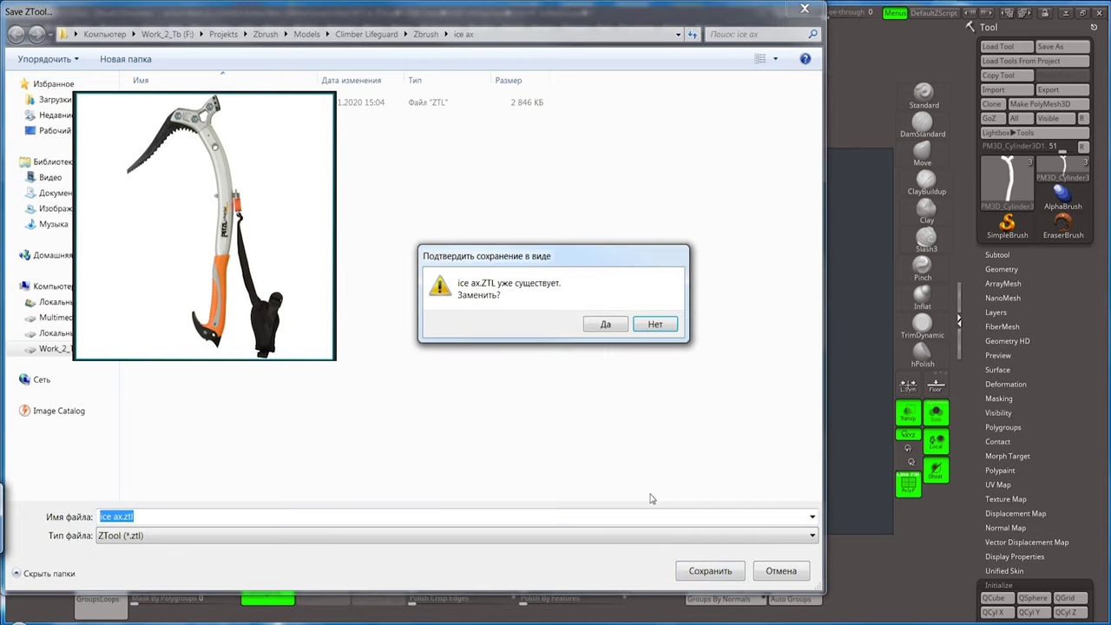
click(606, 326)
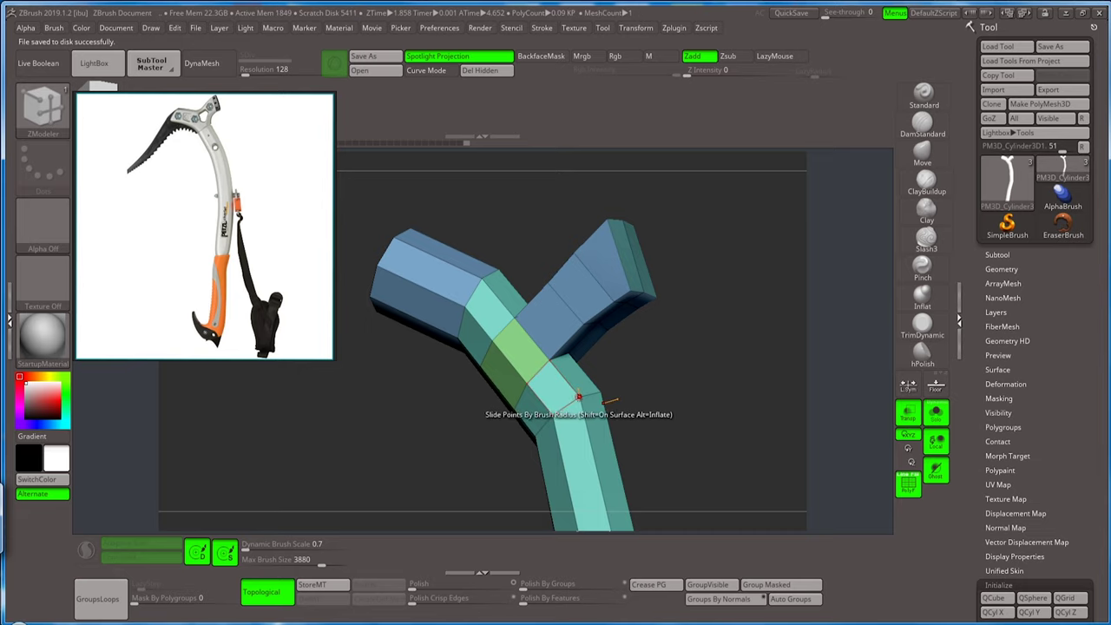
Stitch point pairs at the upper and lower prong–shaft junctions, reducing the mesh to 0.082 KP.
key(space)
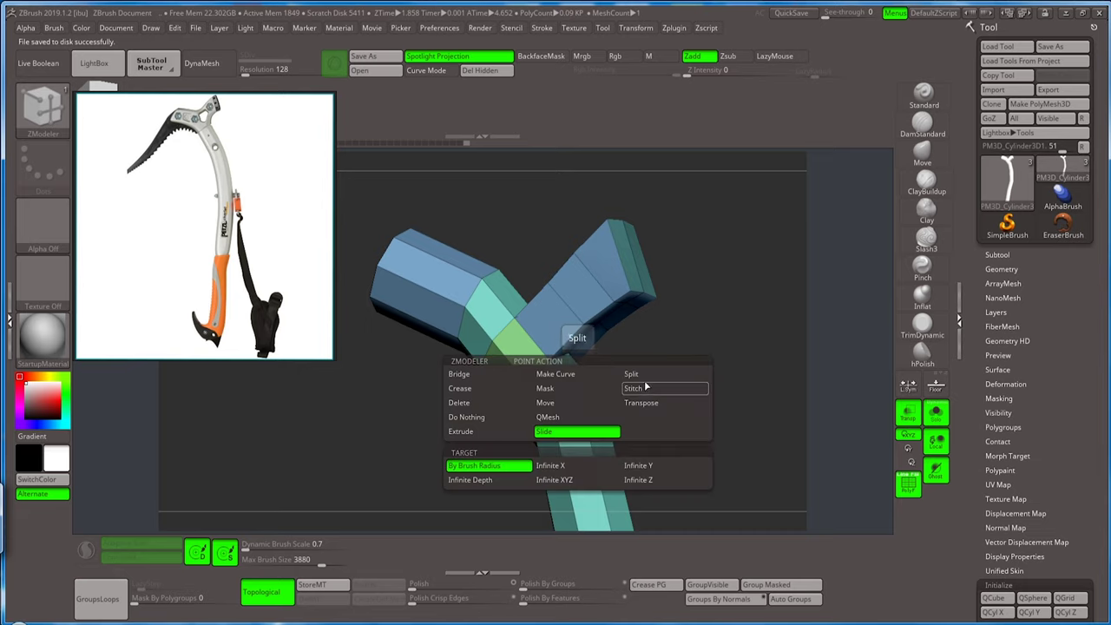
click(645, 388)
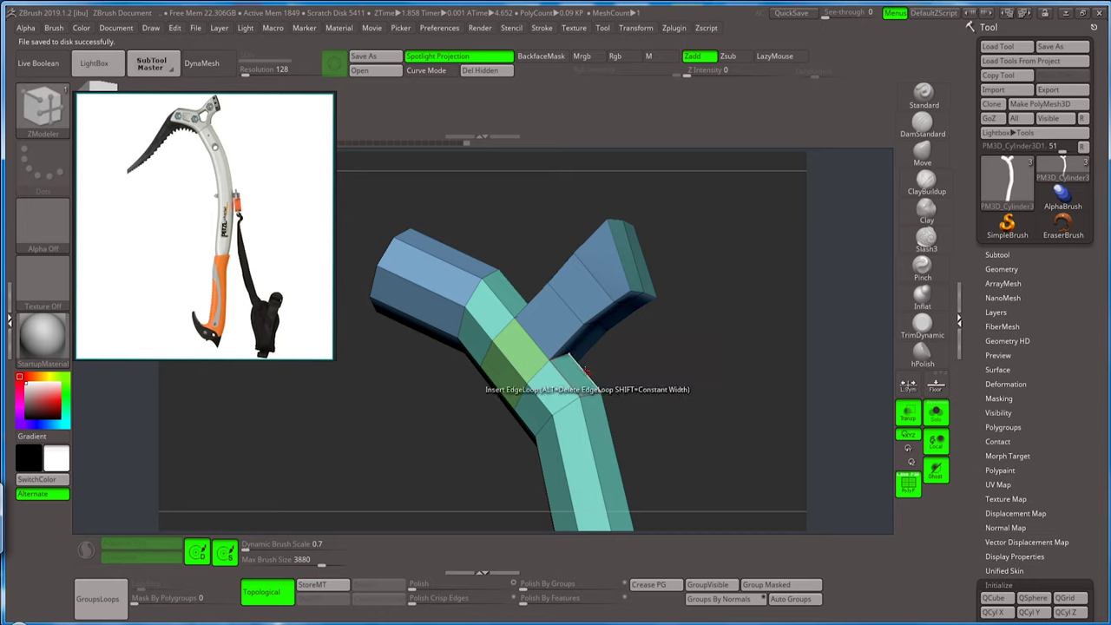
drag(587, 372, 567, 384)
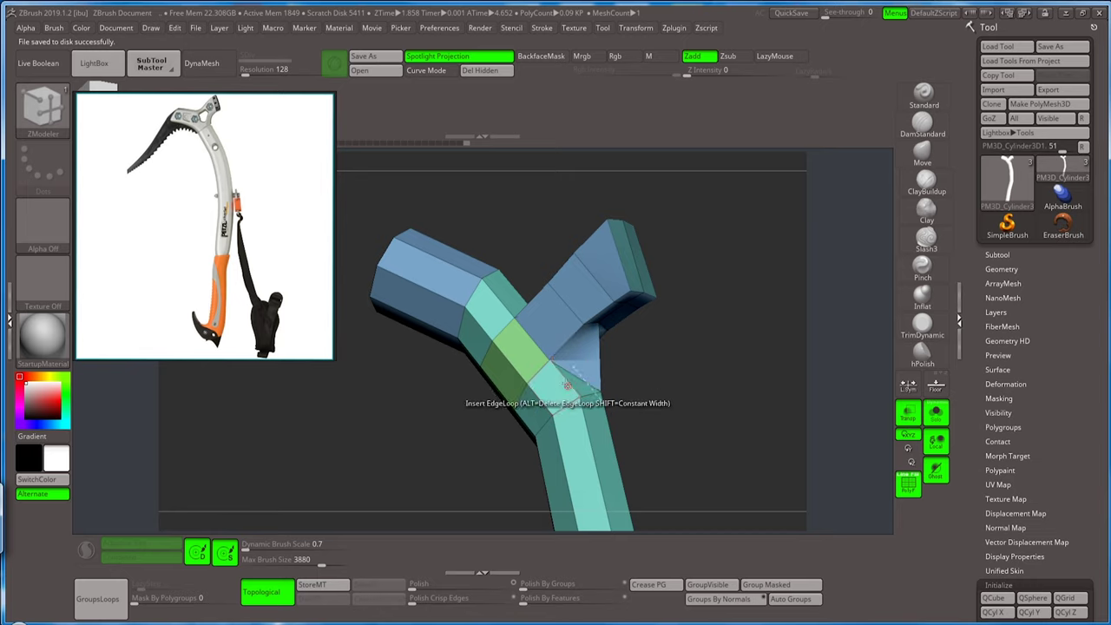
shift+drag(650, 385, 668, 383)
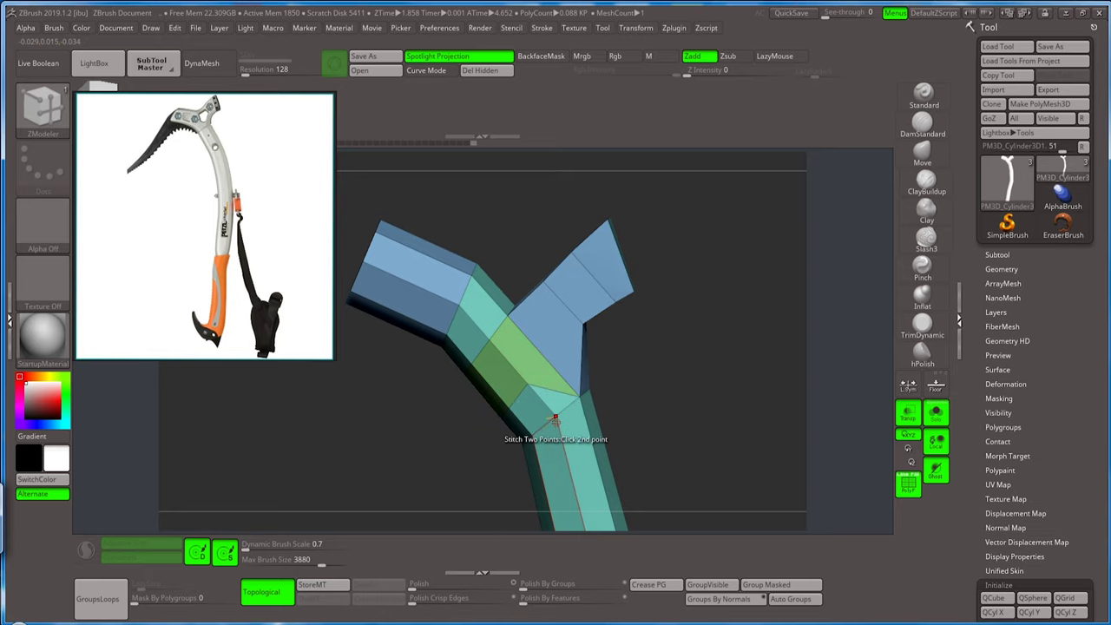
mouse_move(555, 419)
mouse_down()
mouse_move(510, 408)
mouse_move(499, 447)
mouse_up()
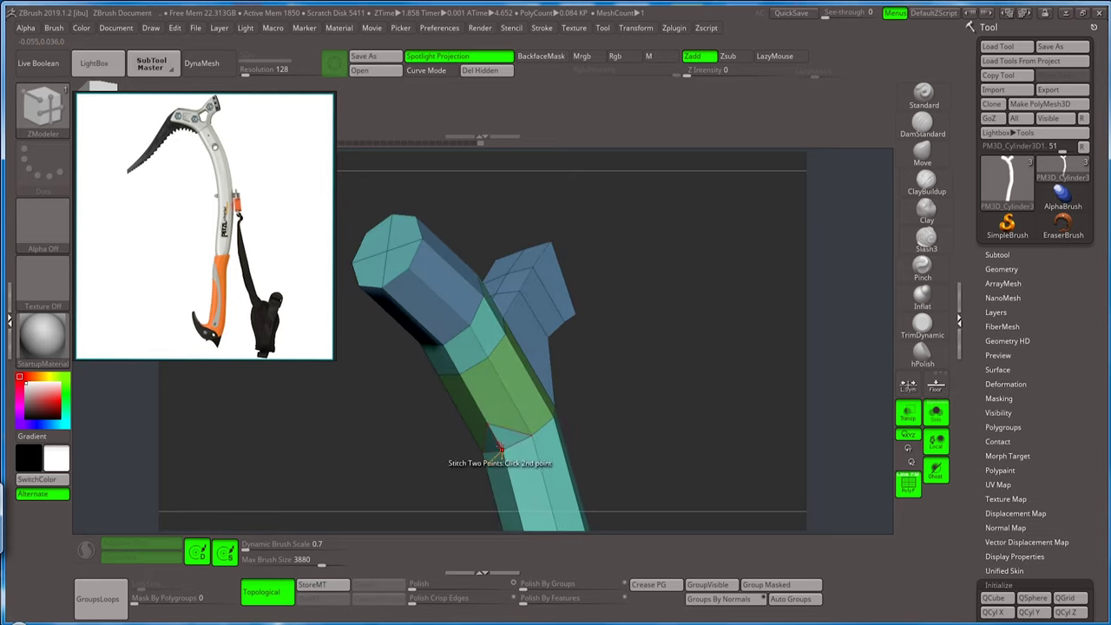
drag(642, 451, 619, 361)
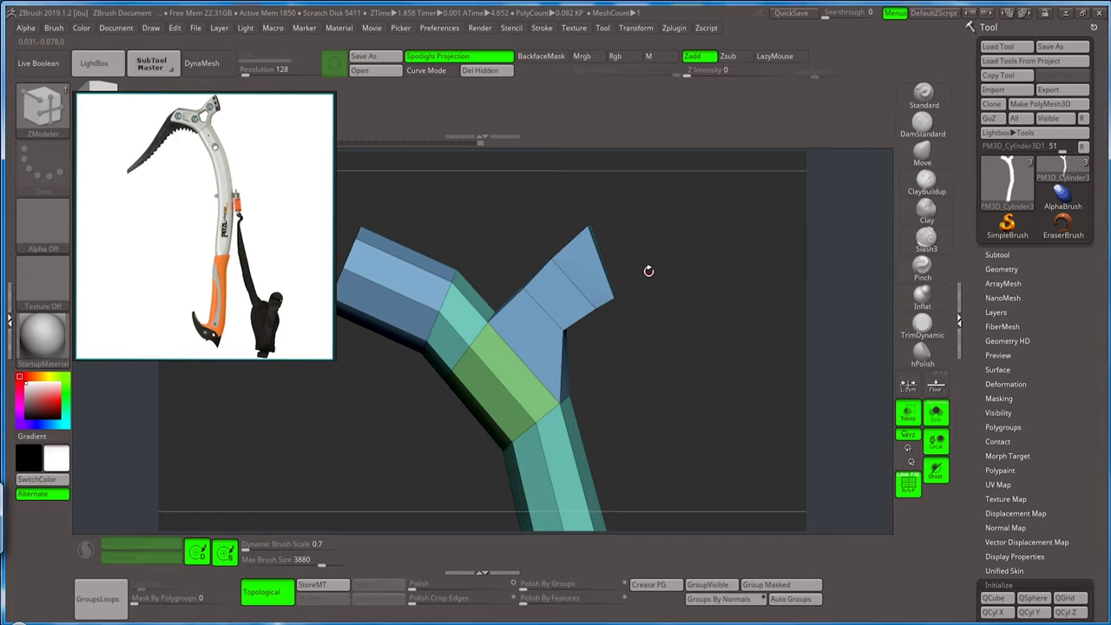
With the Move brush, pull the upper tip up and outward, then shrink the brush size.
click(922, 152)
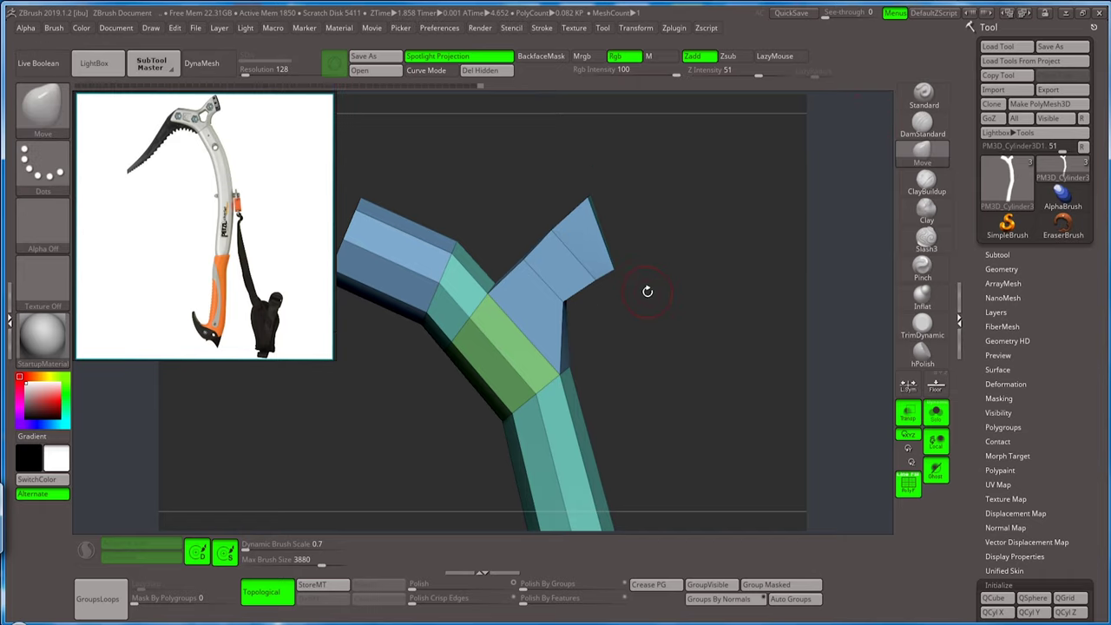
alt+drag(645, 243, 659, 300)
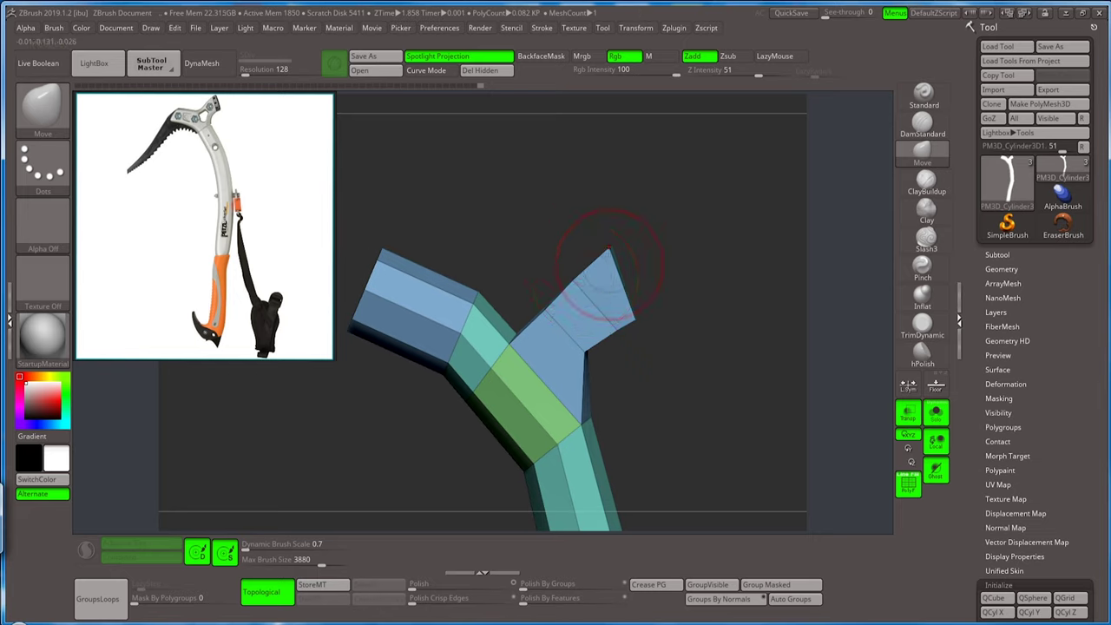
drag(572, 279, 558, 254)
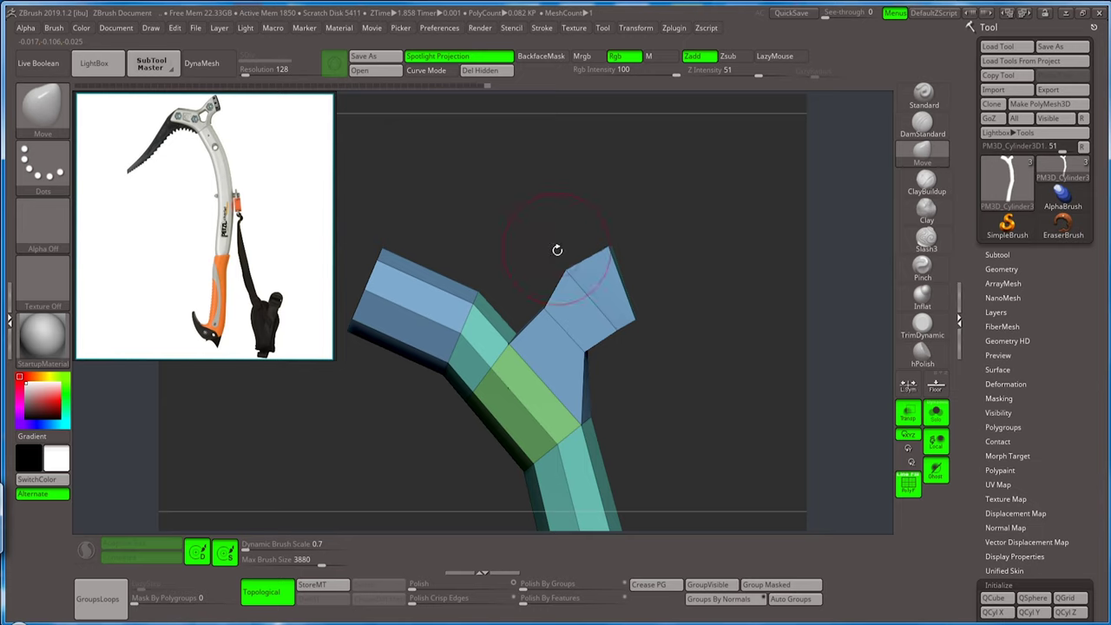
drag(557, 253, 554, 263)
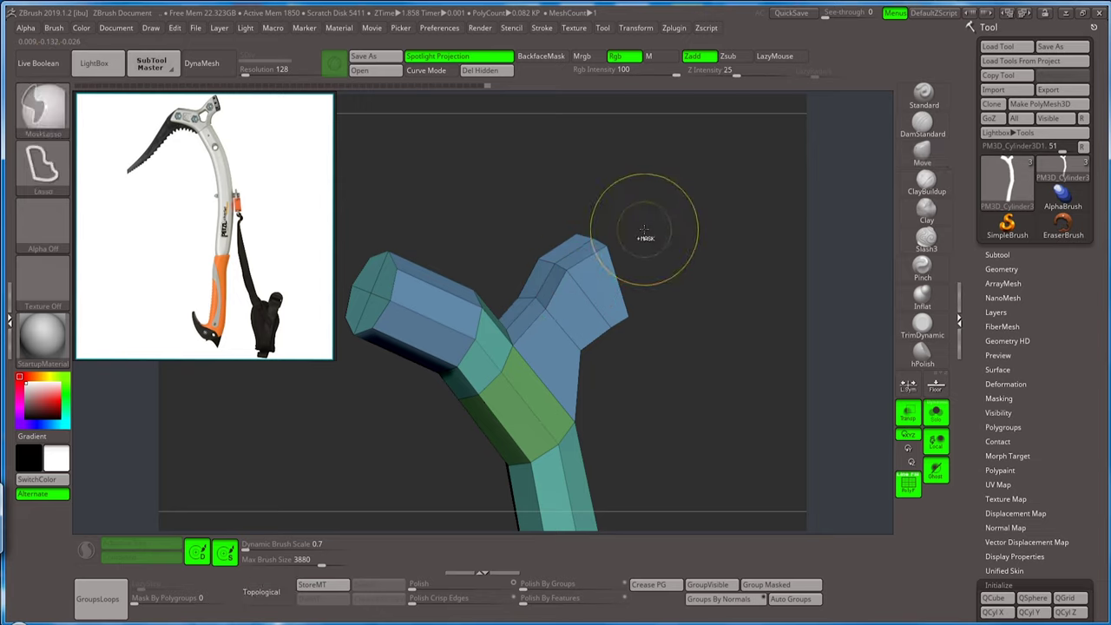
drag(630, 243, 640, 232)
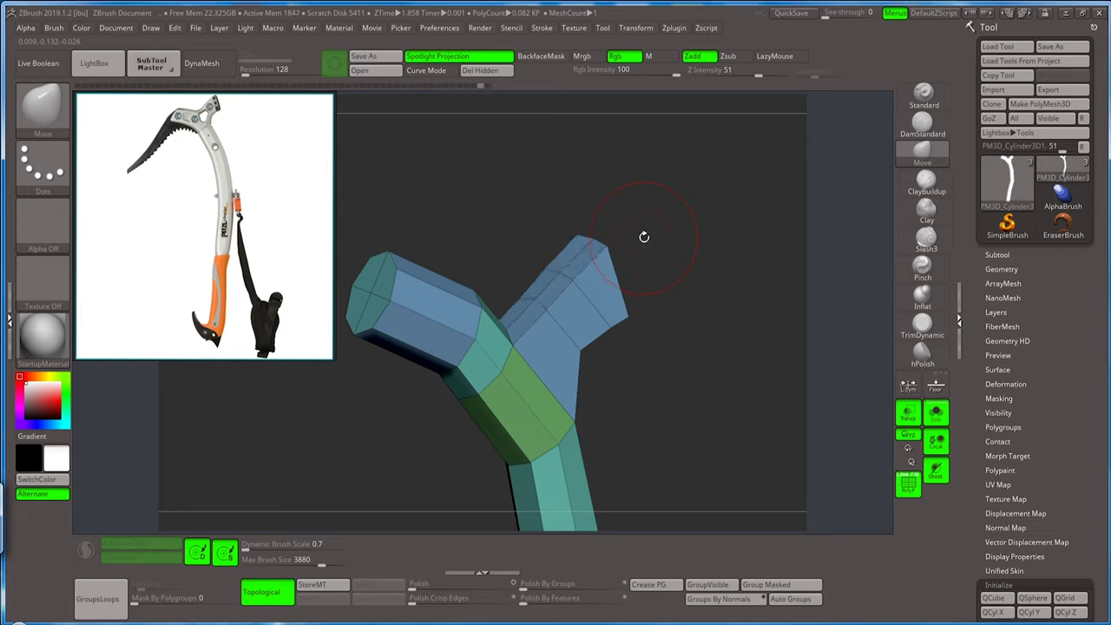
key(s)
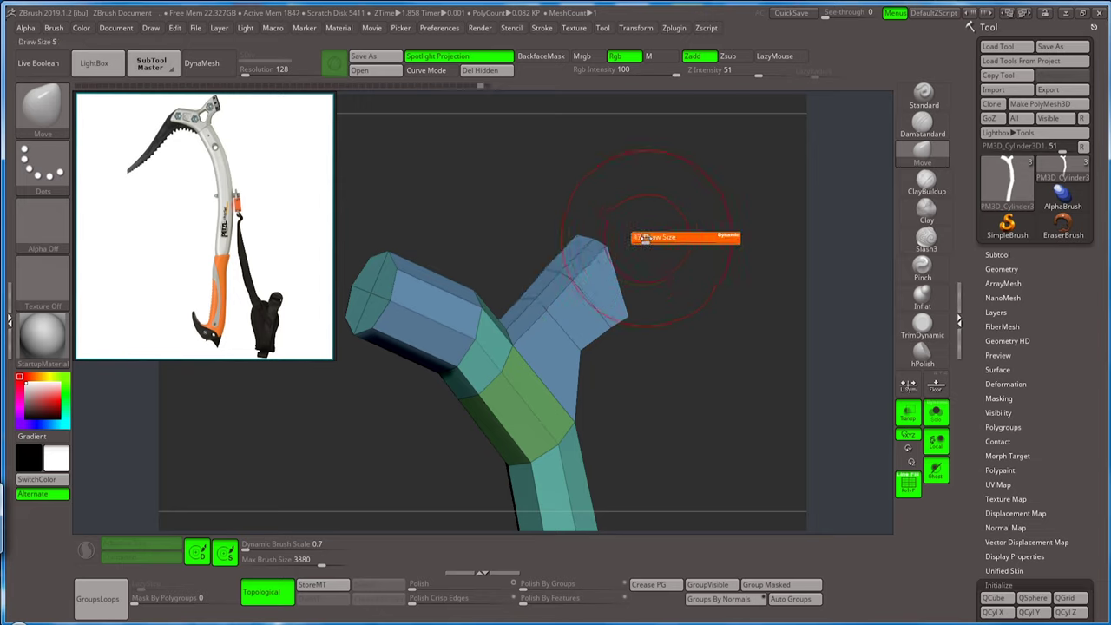
drag(644, 237, 637, 241)
key(s)
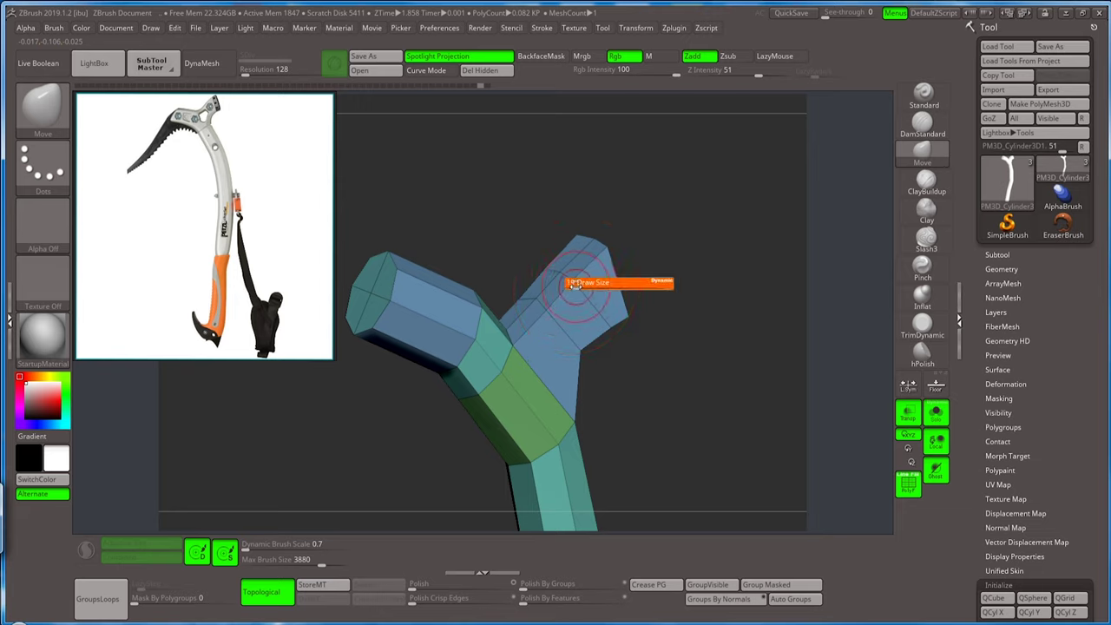
click(572, 279)
Lasso-mask the upper right prong, invert the mask, and bring up Transpose to tilt it right.
drag(572, 279, 540, 275)
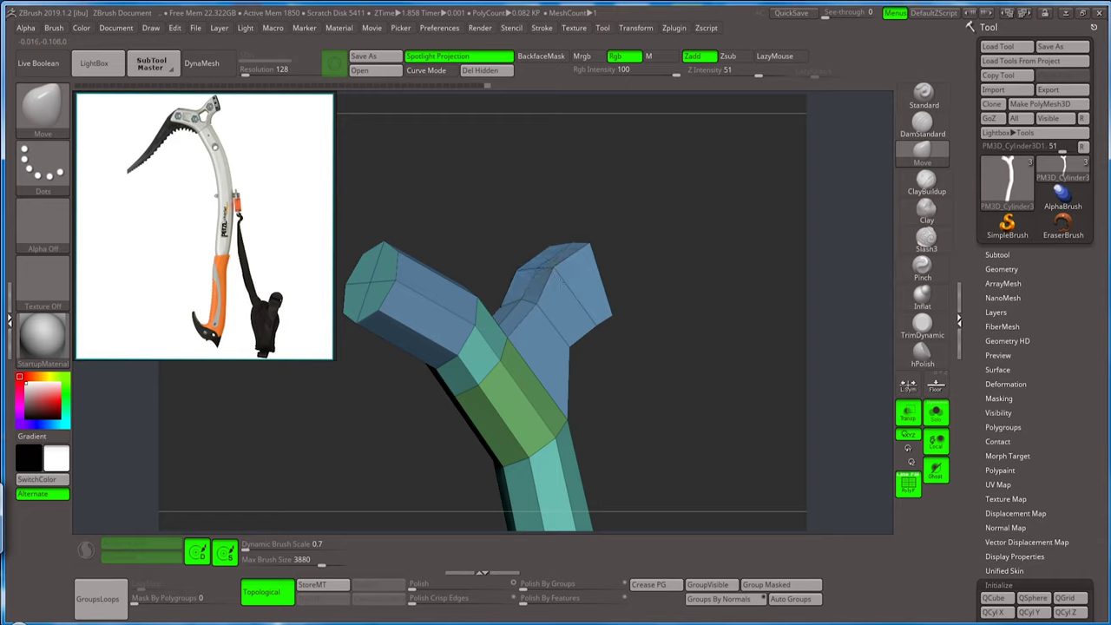
drag(626, 266, 630, 259)
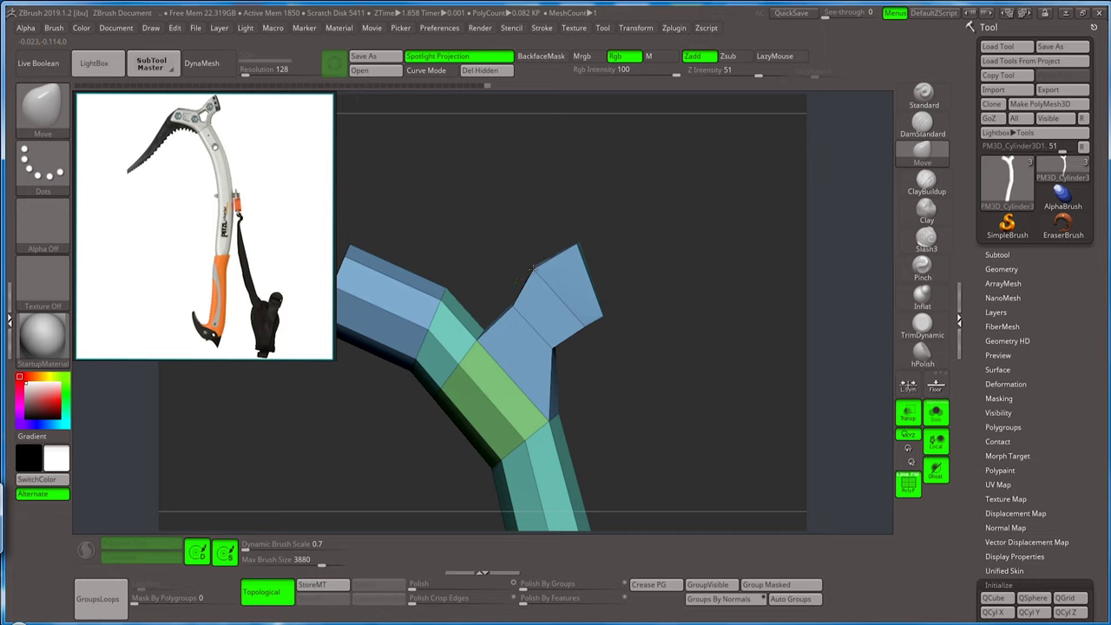
drag(607, 217, 613, 226)
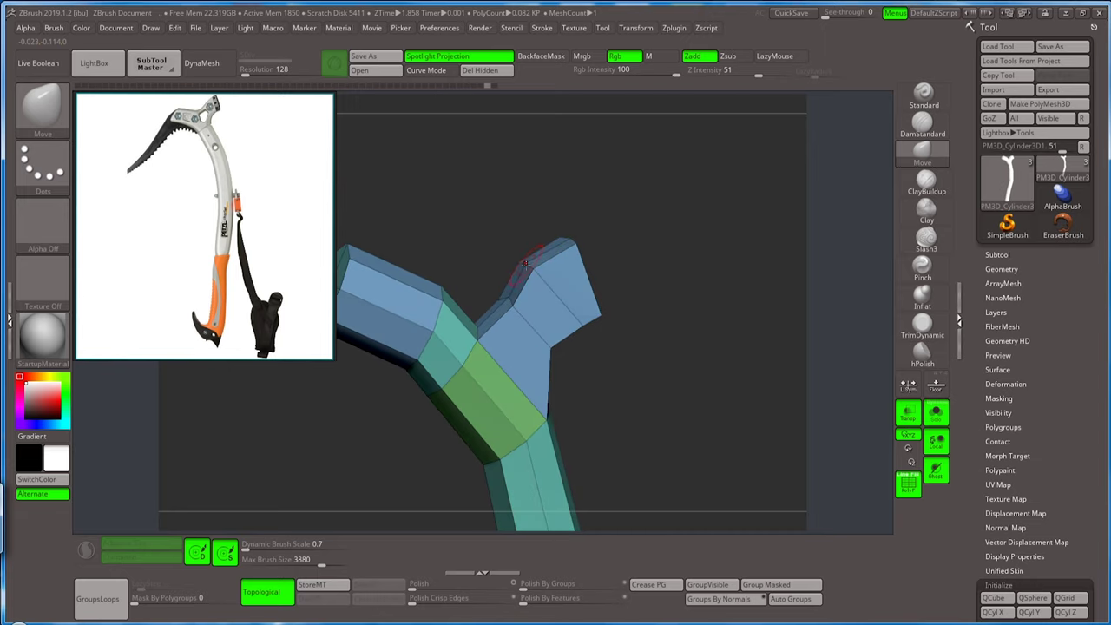
drag(624, 275, 610, 245)
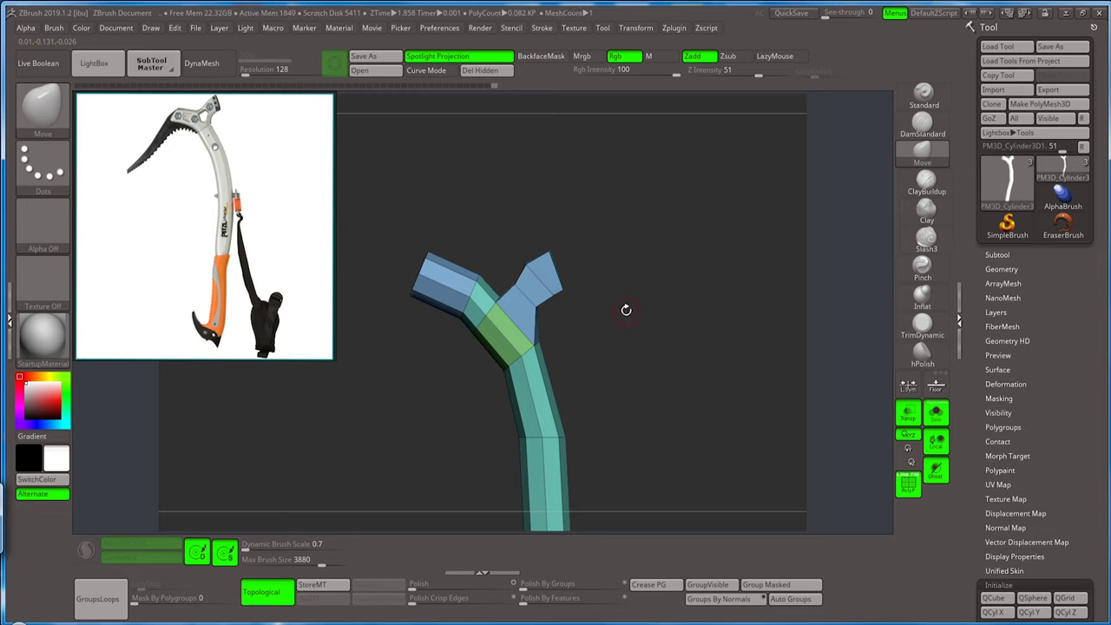
alt+drag(620, 341, 670, 329)
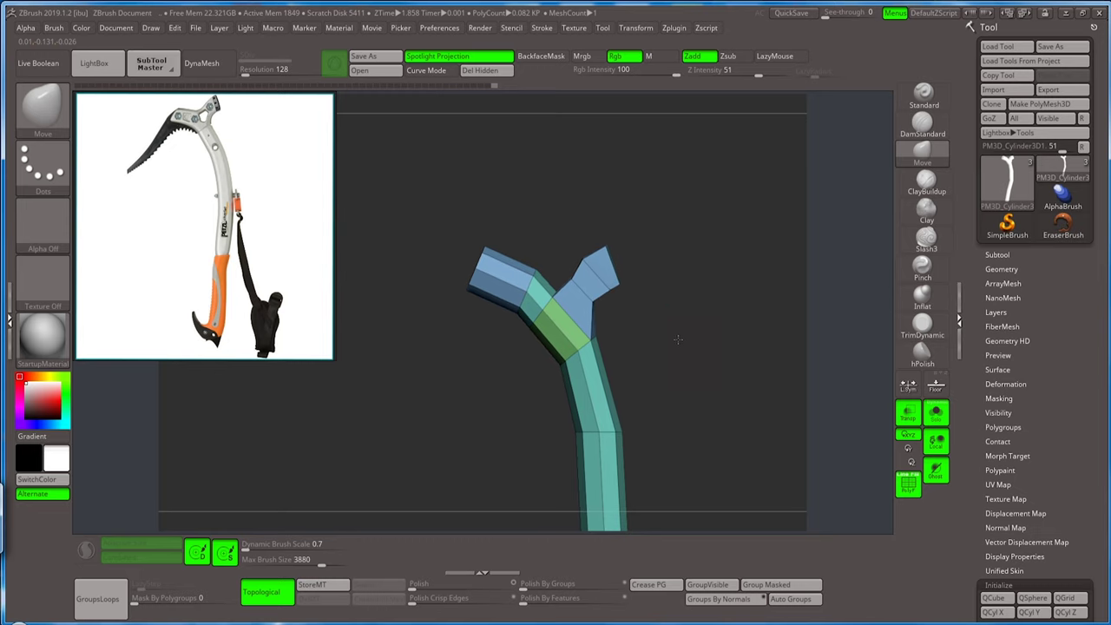
mouse_move(543, 349)
mouse_down()
mouse_move(513, 375)
mouse_move(517, 386)
mouse_move(555, 364)
mouse_up()
mouse_move(630, 251)
ctrl+mouse_down()
mouse_move(636, 331)
mouse_move(621, 217)
mouse_move(620, 249)
mouse_move(612, 240)
mouse_move(573, 270)
mouse_move(582, 255)
ctrl+mouse_up()
ctrl+click(660, 221)
key(b)
key(m)
key(v)
key(w)
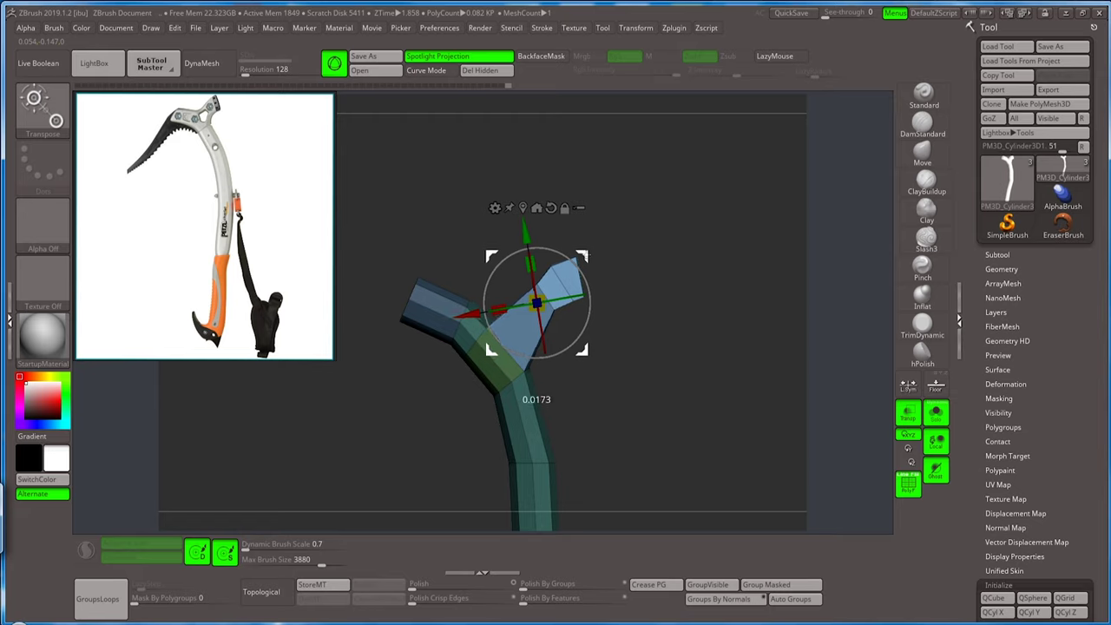
Clear the mask, switch to ZModeler, and add an edge loop across the upper prong.
key(q)
ctrl+drag(611, 273, 635, 327)
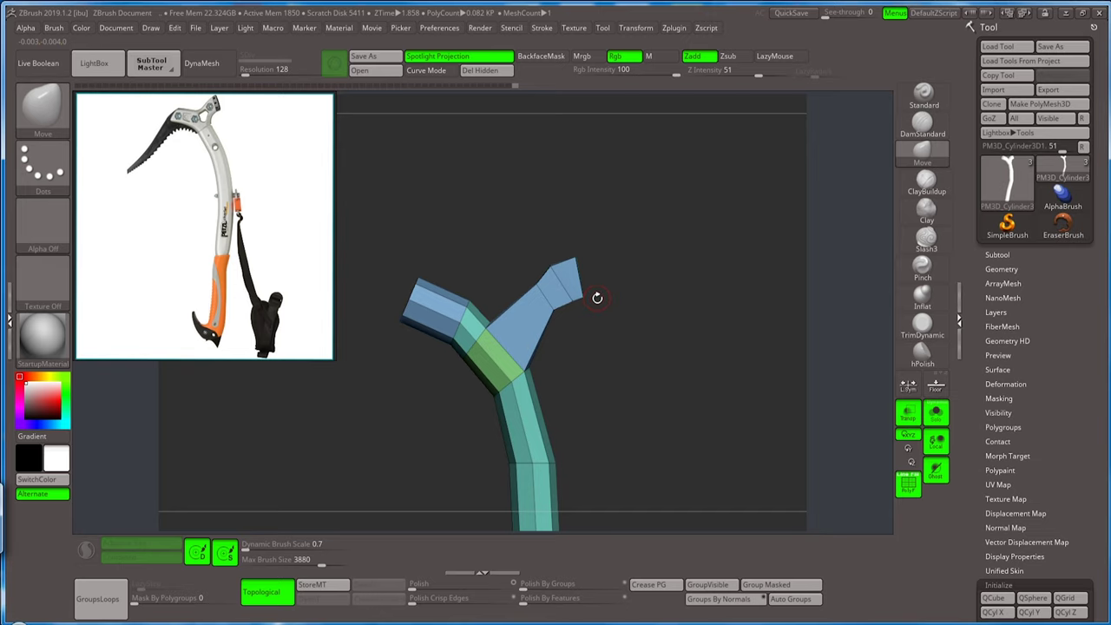
alt+drag(586, 351, 620, 320)
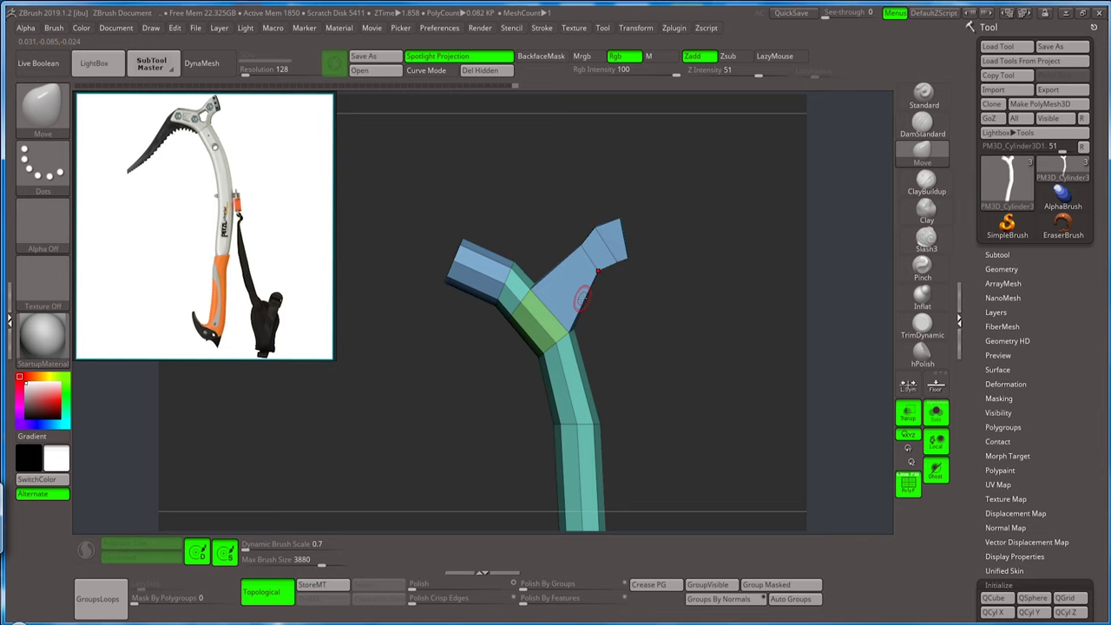
key(b)
key(z)
key(m)
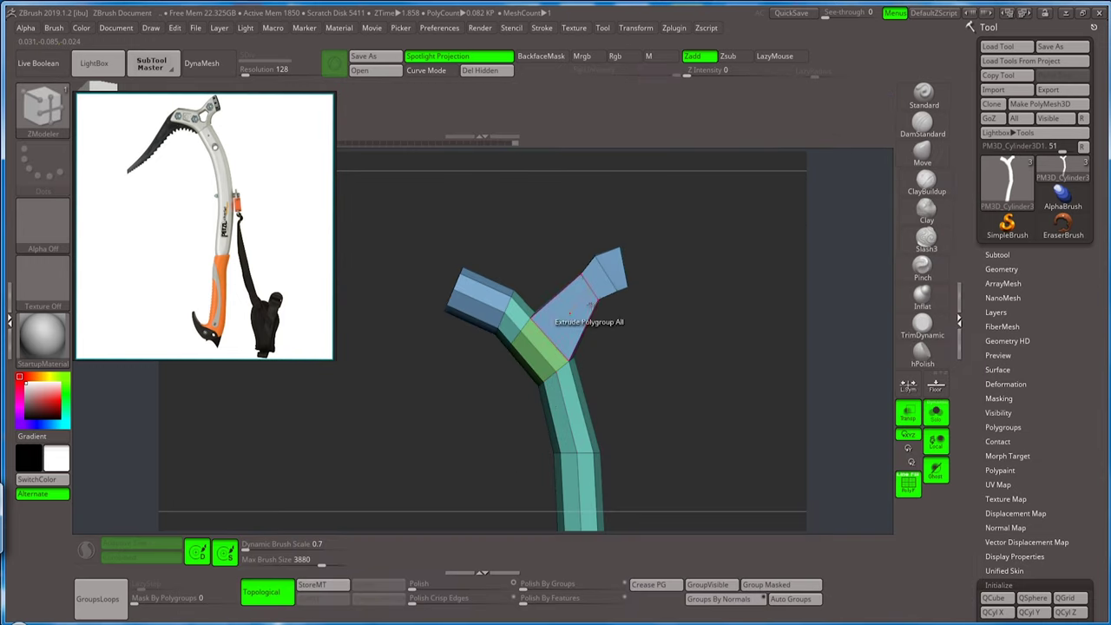
click(579, 321)
With the Move brush, push the upper prong's lower edge inward into a curved notch.
key(b)
key(m)
key(v)
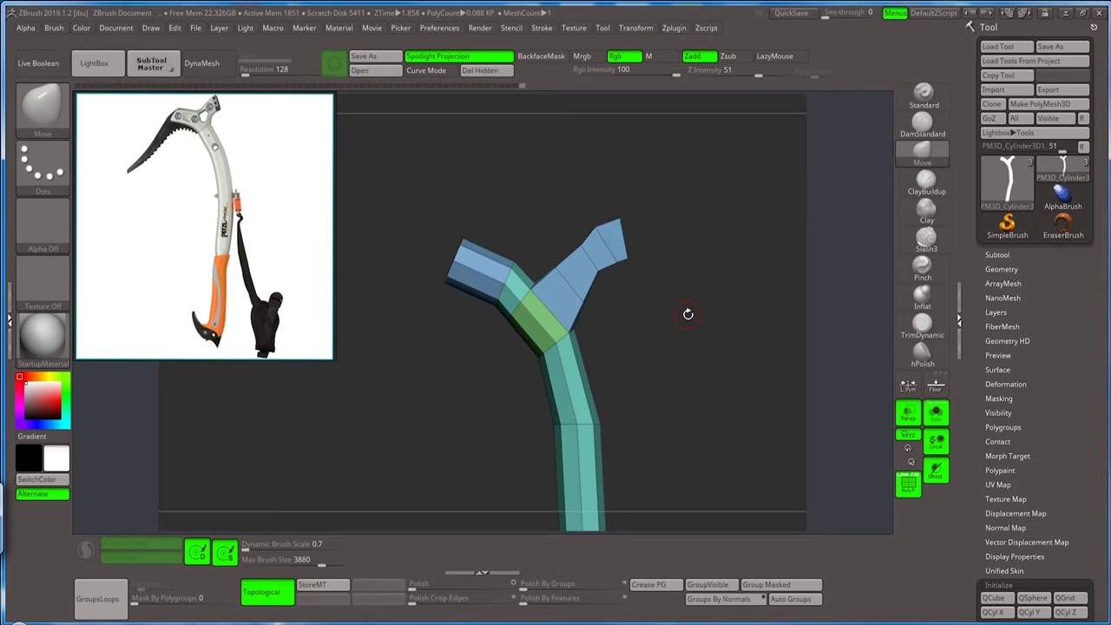
mouse_move(687, 313)
mouse_down()
mouse_move(632, 265)
mouse_move(648, 346)
mouse_move(640, 335)
mouse_up()
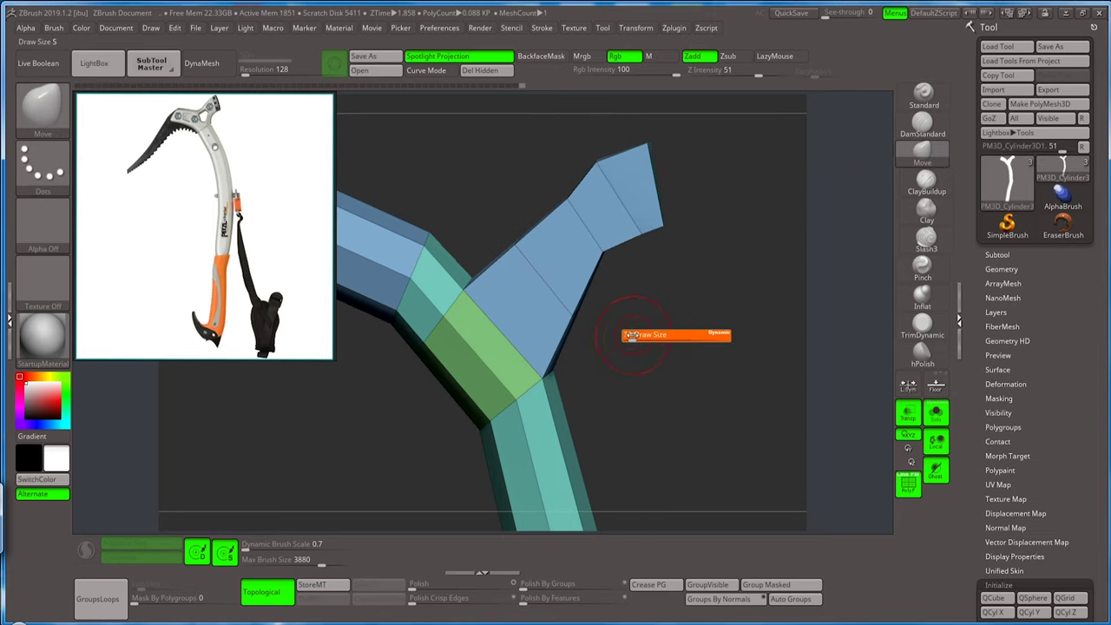
drag(571, 318, 526, 280)
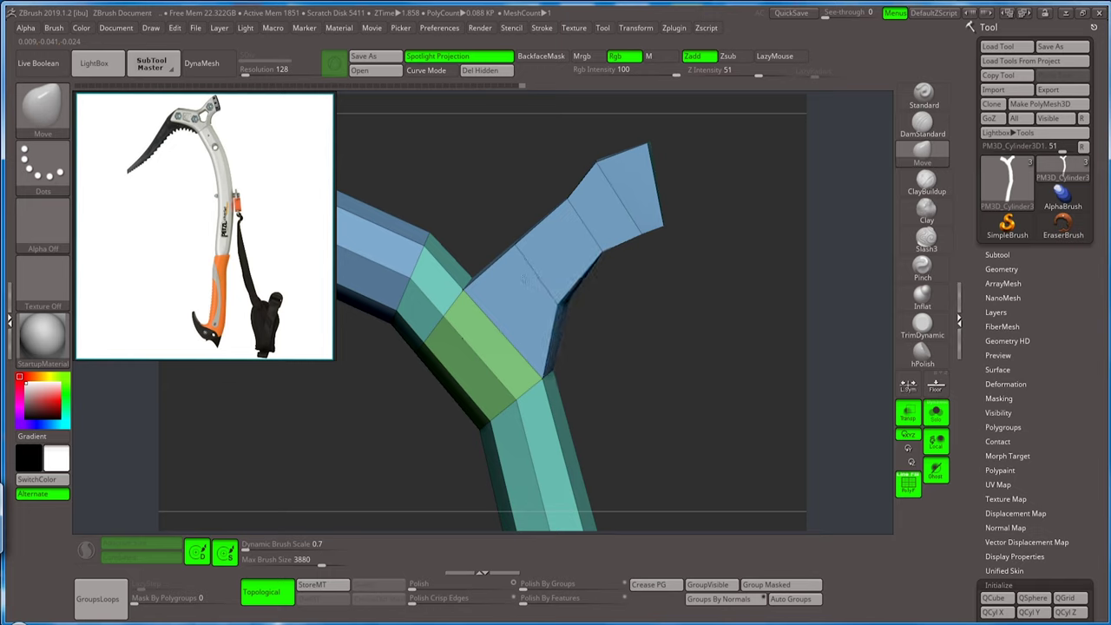
drag(666, 292, 669, 338)
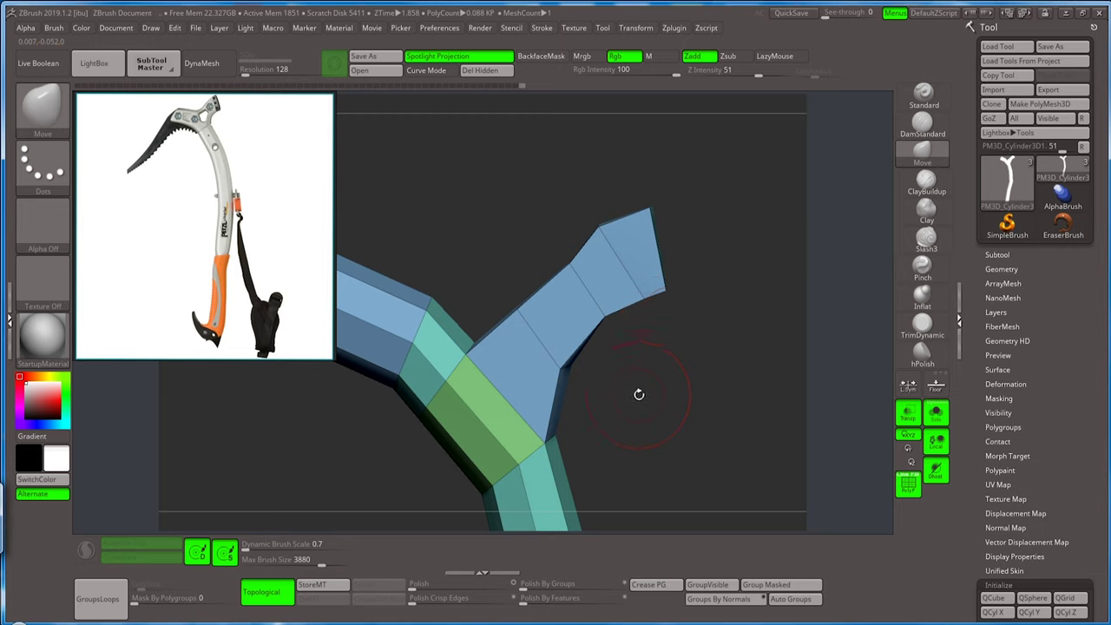
mouse_move(639, 394)
mouse_down()
mouse_move(597, 265)
mouse_move(607, 244)
mouse_up()
mouse_move(621, 325)
mouse_down()
mouse_move(605, 303)
mouse_move(610, 329)
mouse_up()
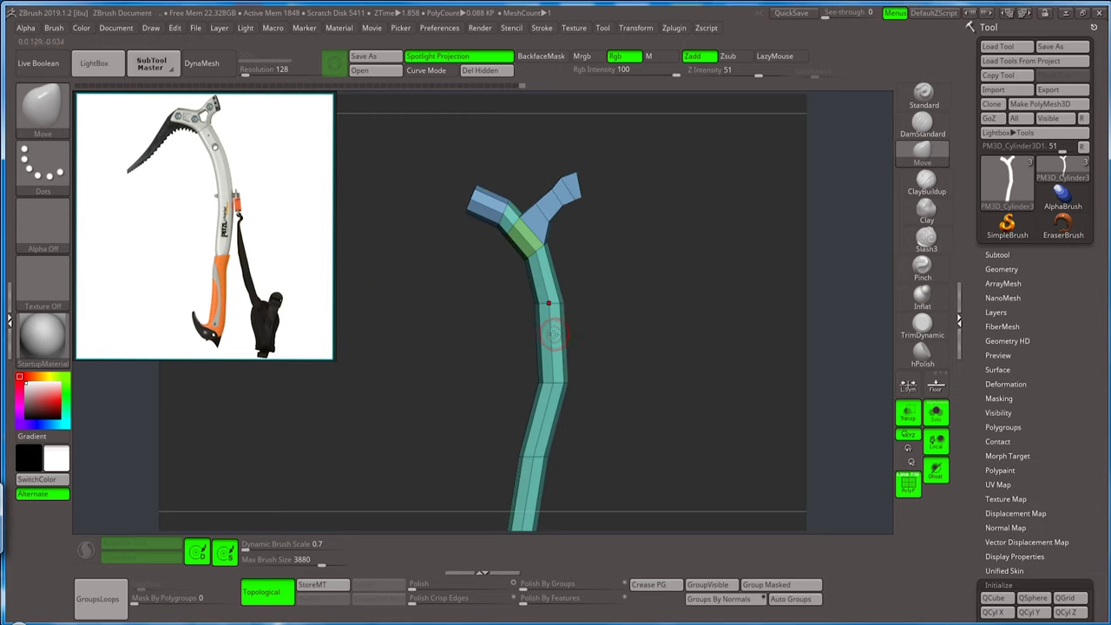
Resize the Move brush and reshape the left prong's tip slightly lower.
key(b)
key(z)
key(m)
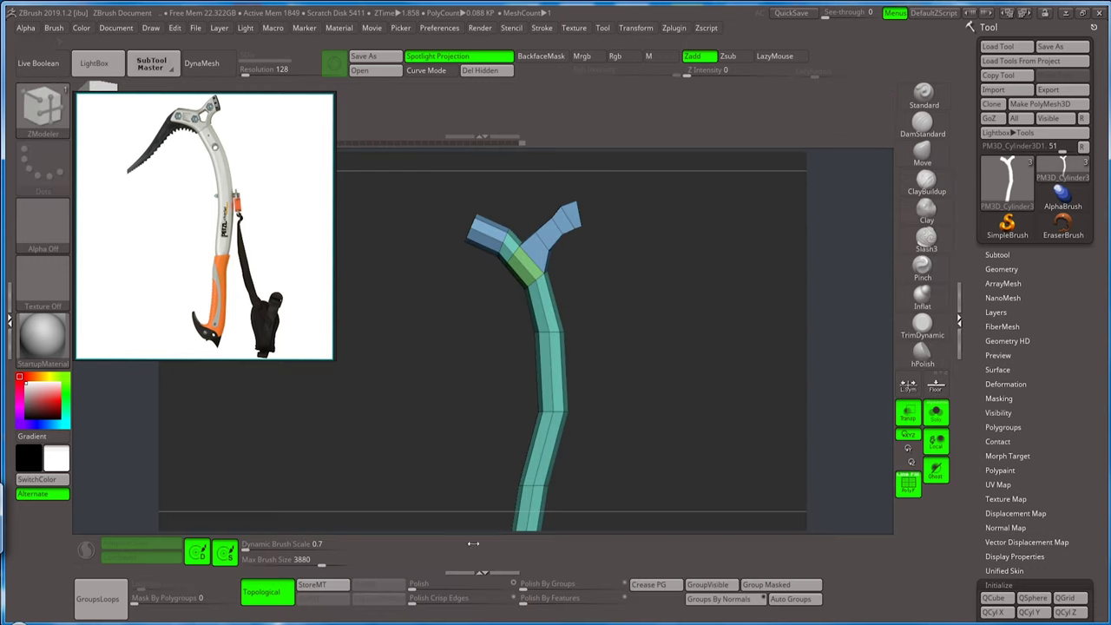
mouse_move(603, 303)
alt+mouse_down()
mouse_move(634, 346)
mouse_move(638, 338)
mouse_move(667, 348)
alt+mouse_up()
drag(554, 360, 563, 392)
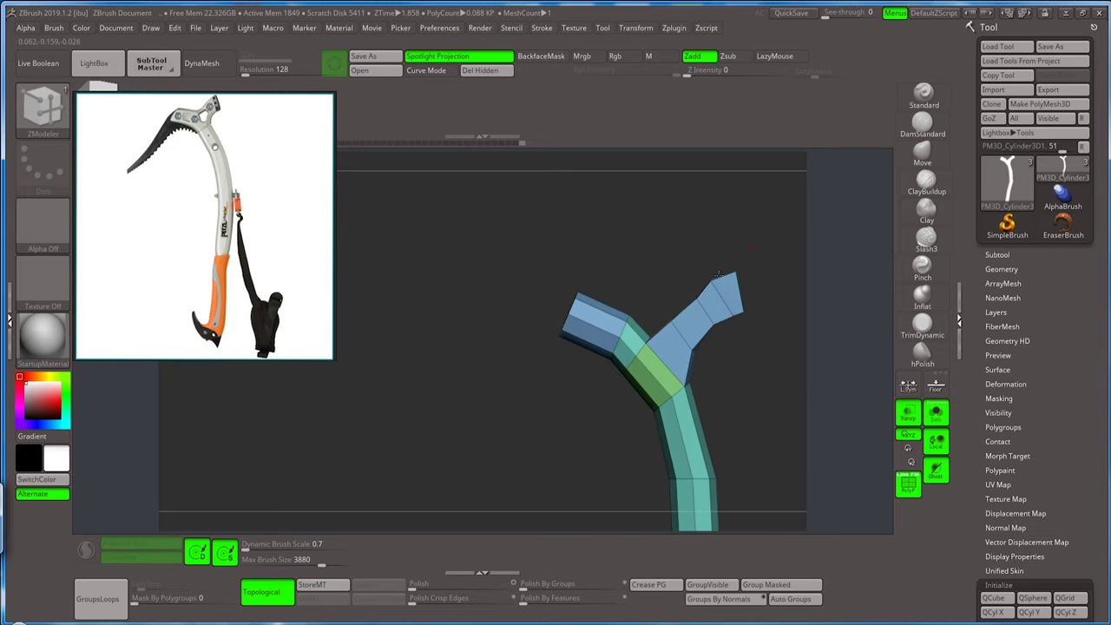
click(921, 154)
key(s)
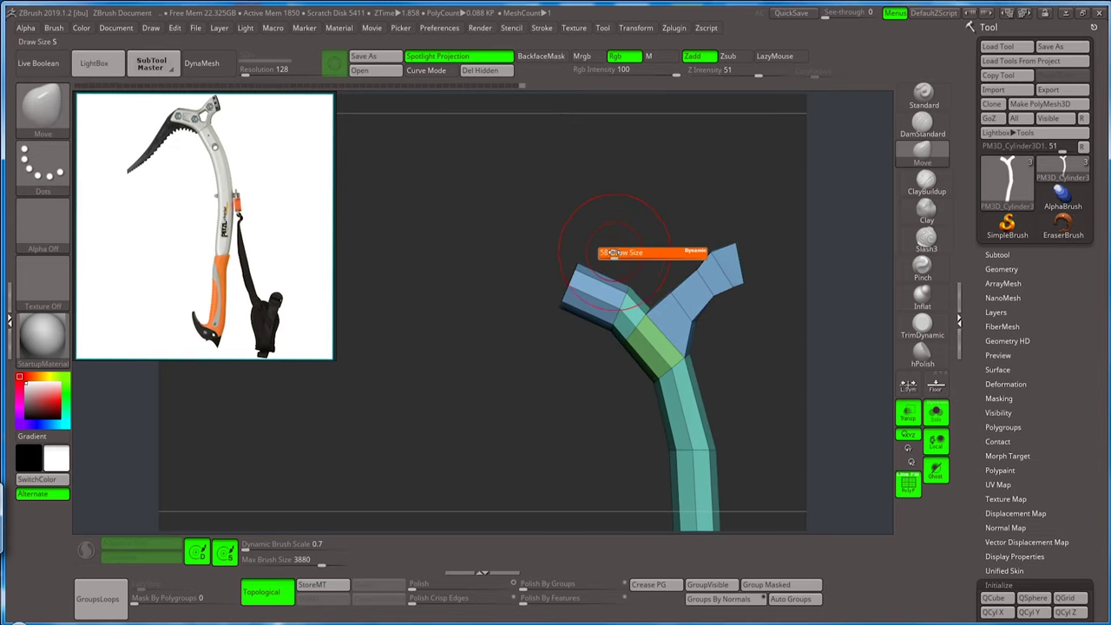
mouse_move(610, 253)
mouse_down()
mouse_move(642, 253)
mouse_move(543, 281)
mouse_up()
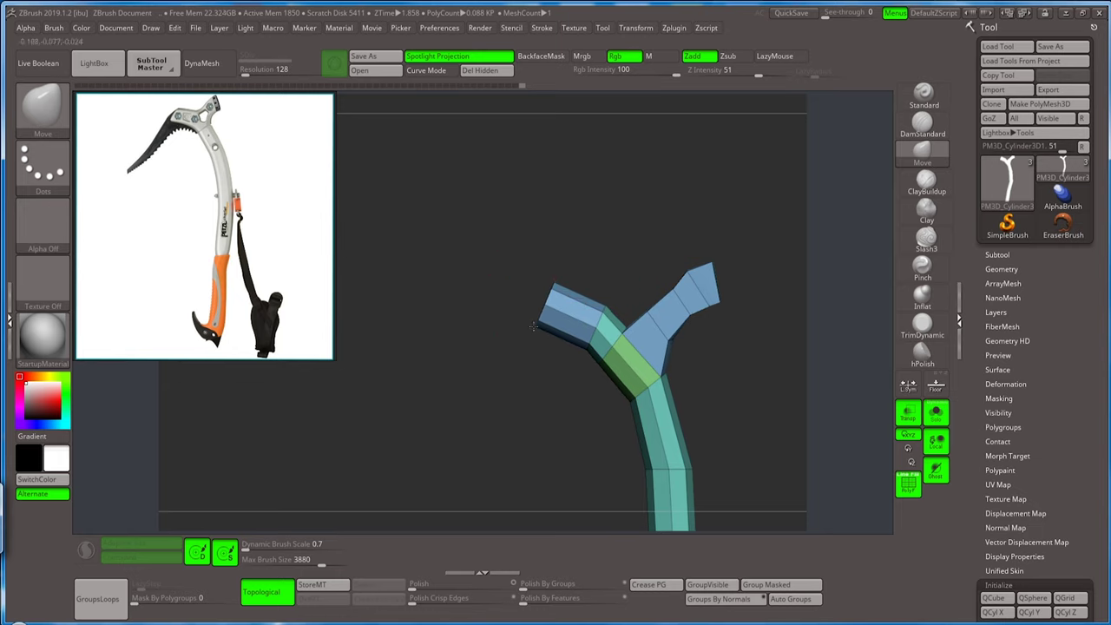
drag(519, 343, 524, 349)
key(s)
drag(523, 350, 519, 351)
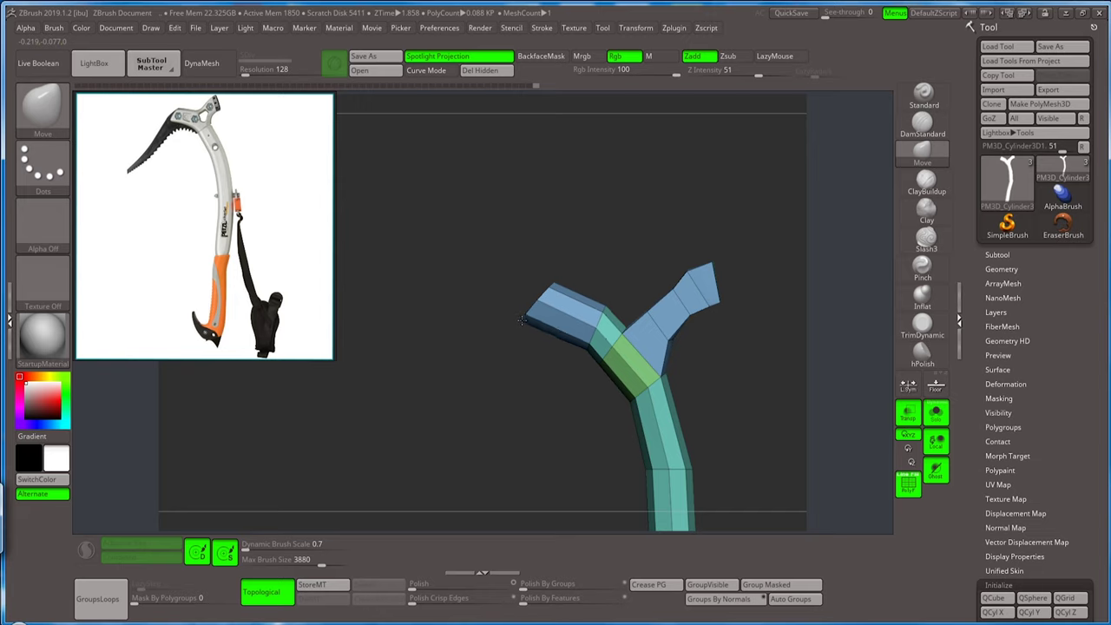
mouse_move(530, 379)
mouse_down()
mouse_move(510, 333)
mouse_move(510, 370)
mouse_move(525, 329)
mouse_up()
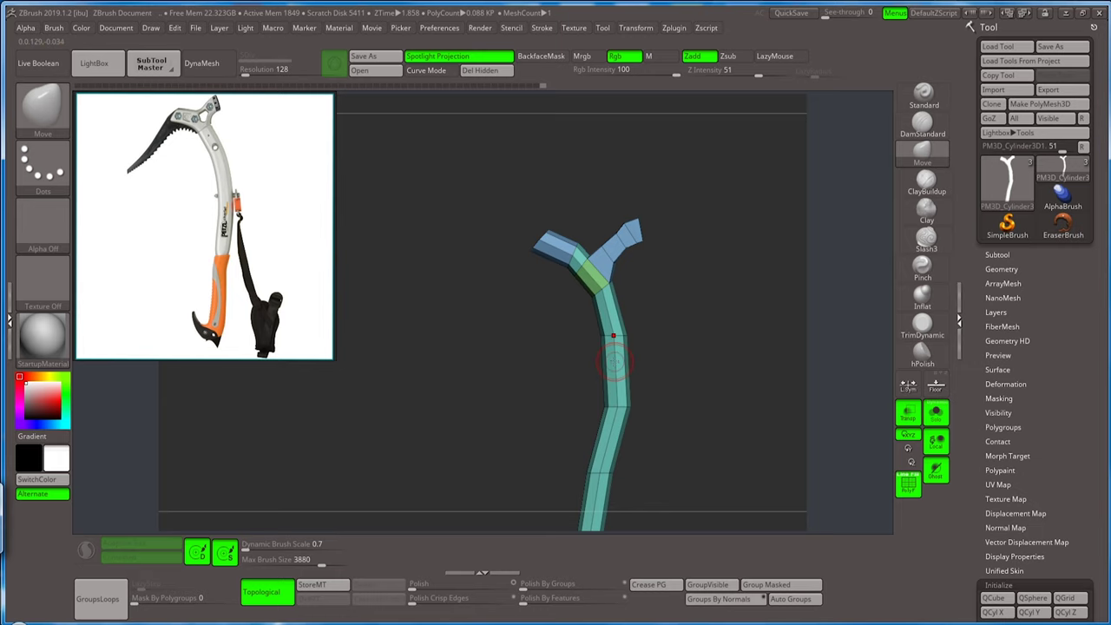
key(b)
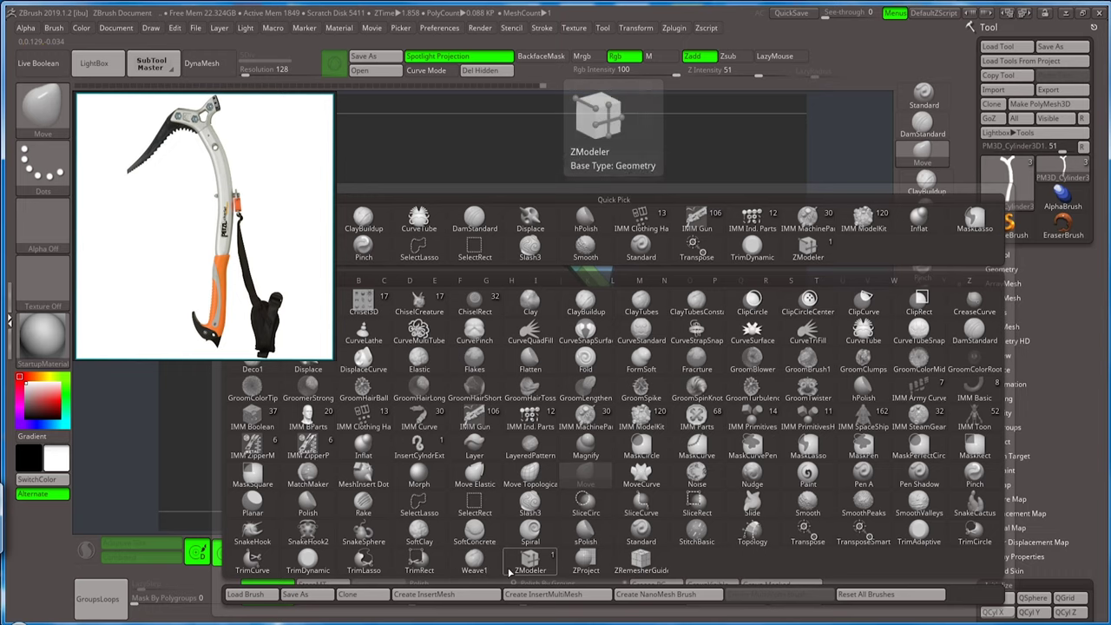
click(535, 564)
key(space)
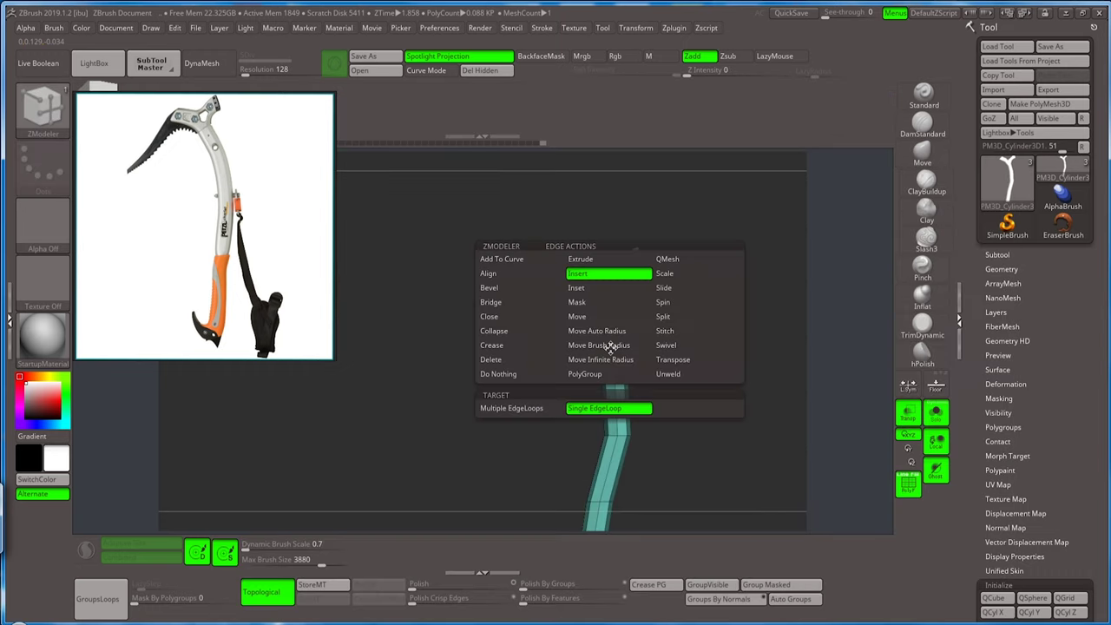
click(491, 359)
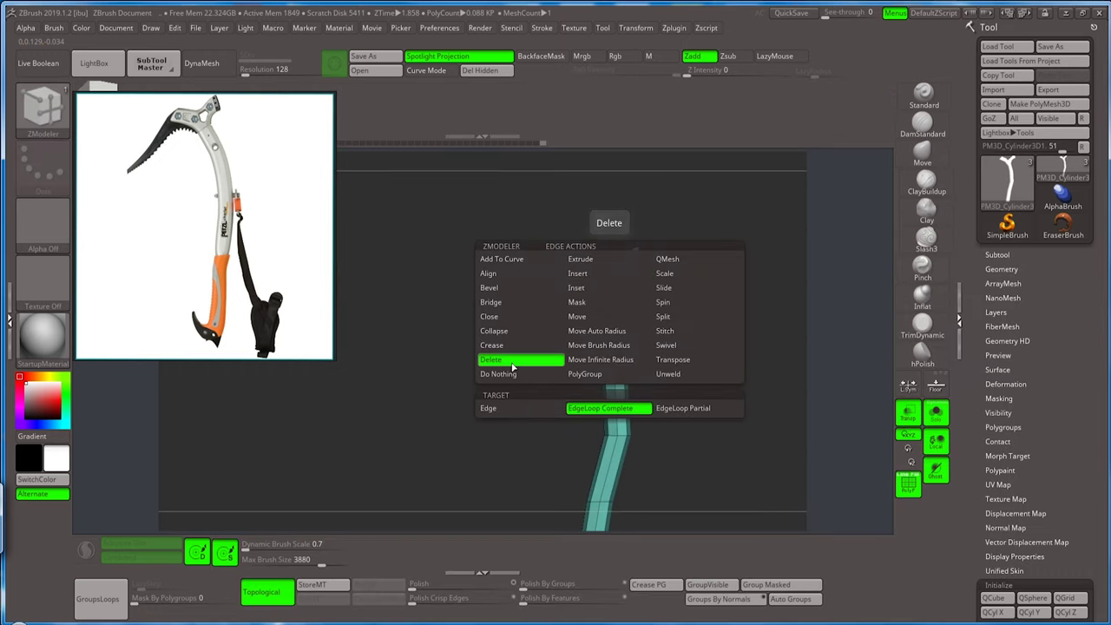
mouse_move(642, 347)
mouse_down()
mouse_move(712, 347)
mouse_move(549, 363)
mouse_move(529, 295)
mouse_up()
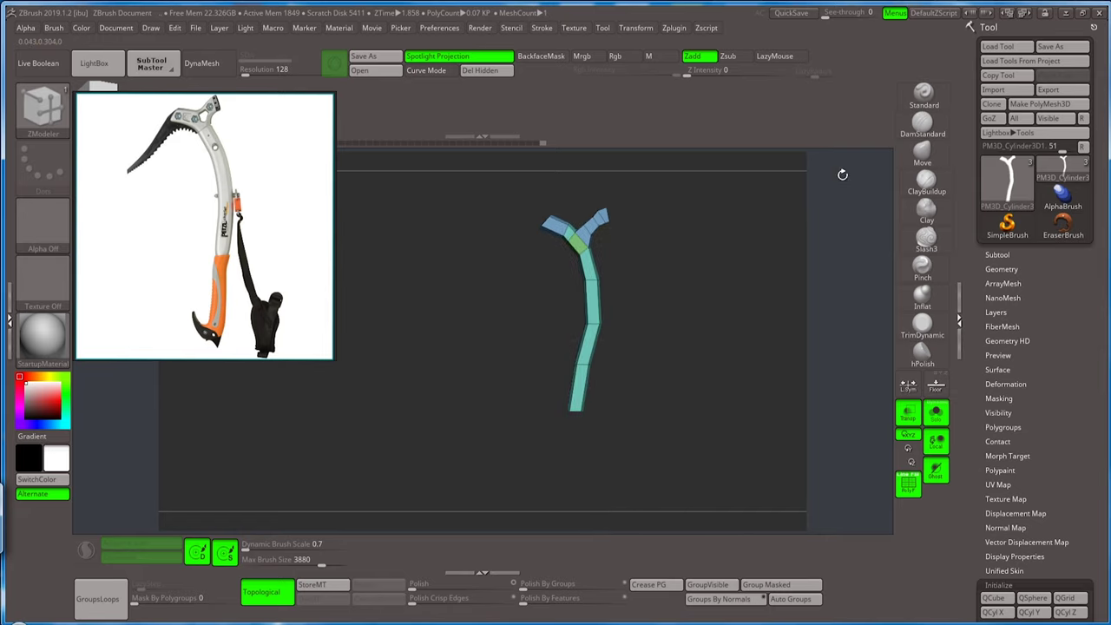
Save the tool over the existing ice ax.ztl file, confirming the replacement.
click(1047, 48)
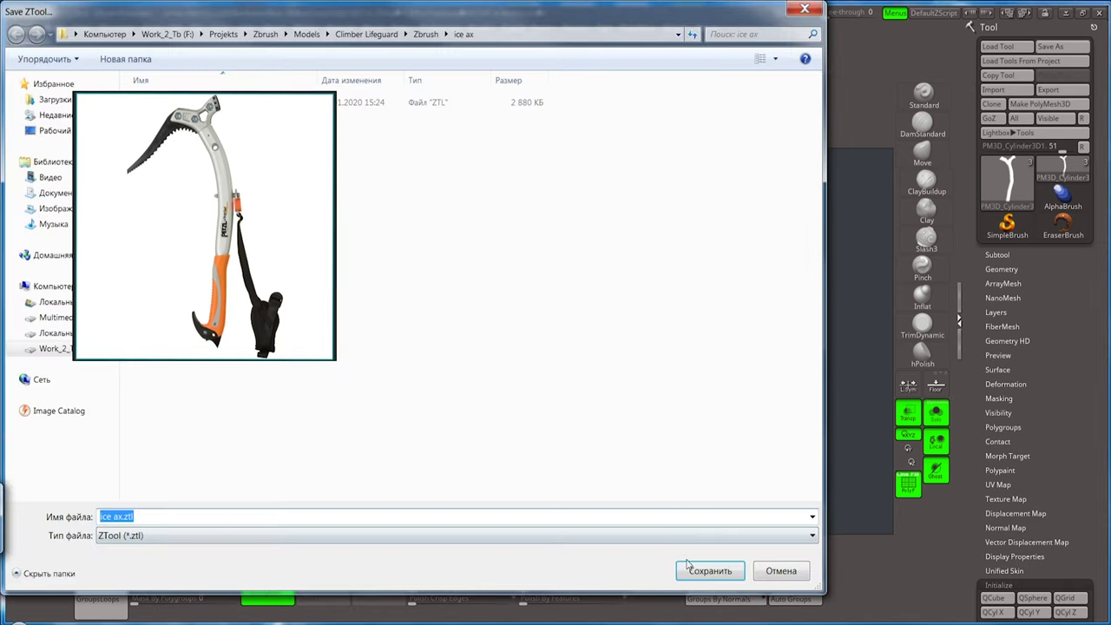
click(694, 565)
click(616, 323)
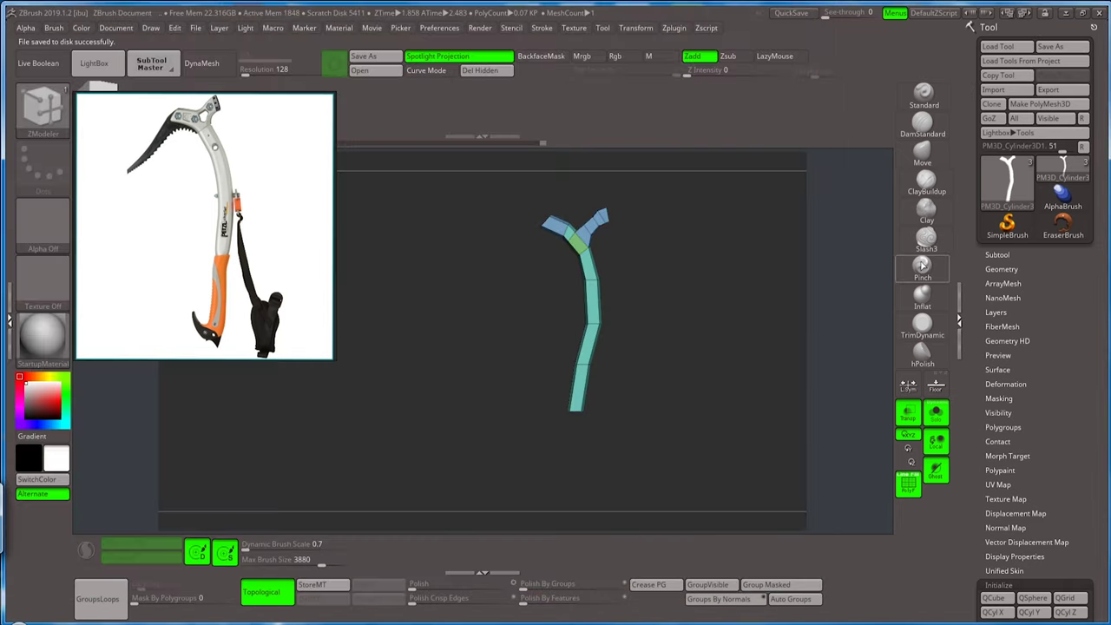
Duplicate the cylinder subtool to create PM3D_Cylinder3D2.
click(997, 254)
drag(969, 318, 964, 227)
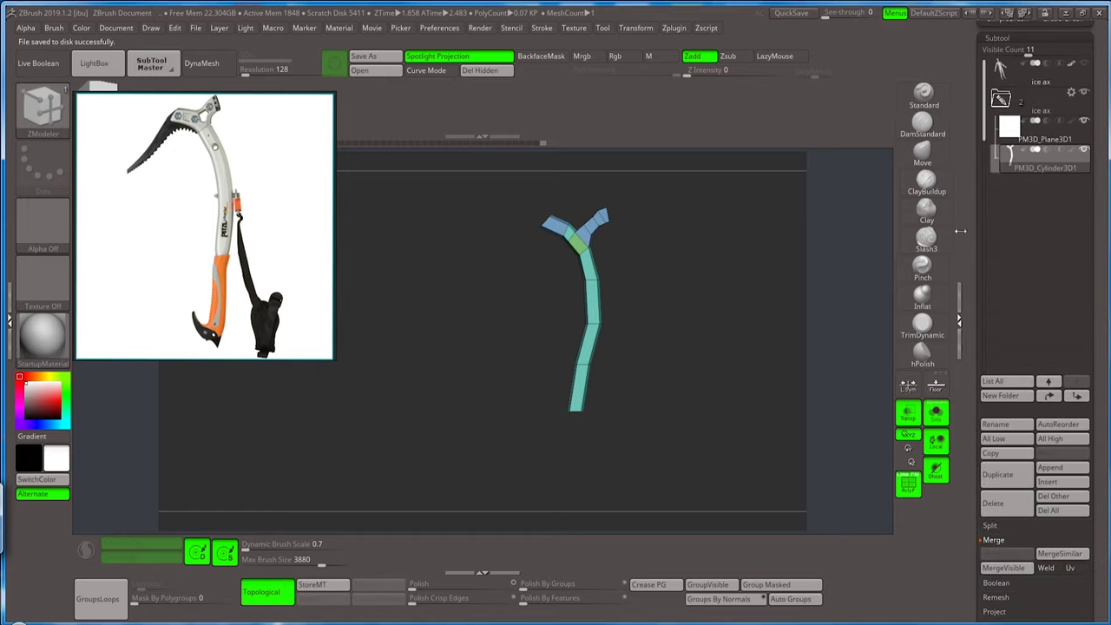
click(998, 475)
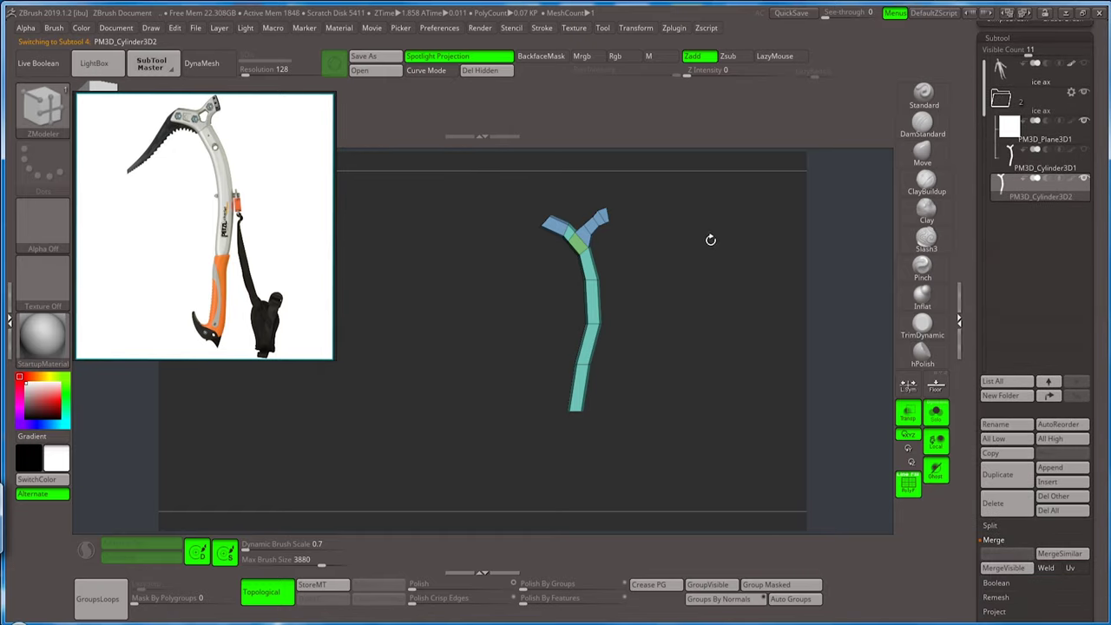
drag(966, 59, 972, 181)
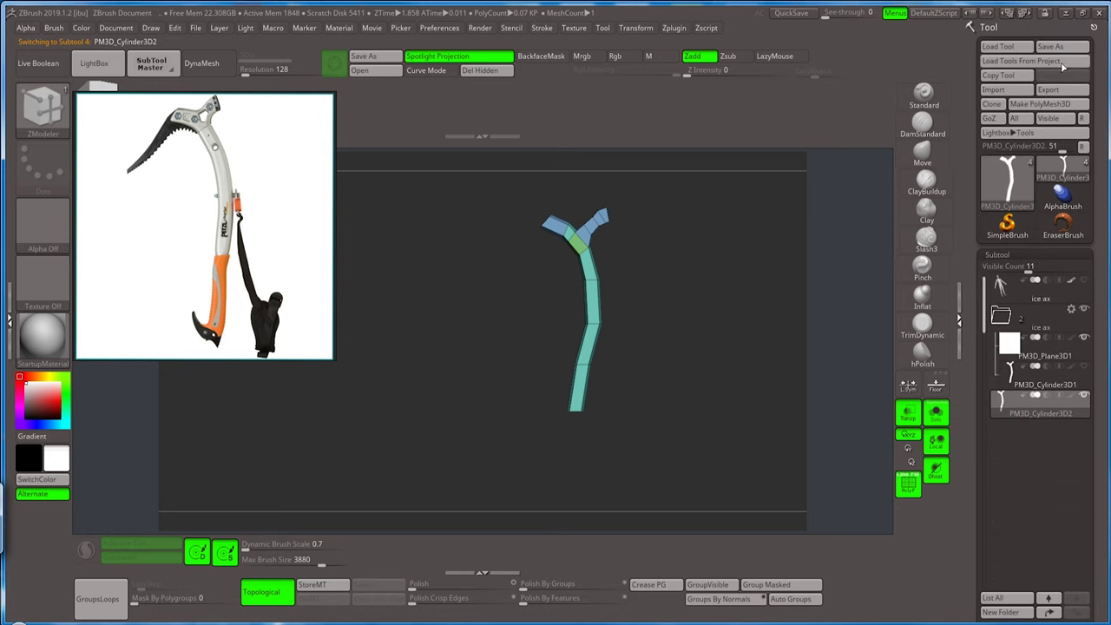
Re-save over ice ax.ztl, confirming the replace.
click(1051, 47)
click(698, 574)
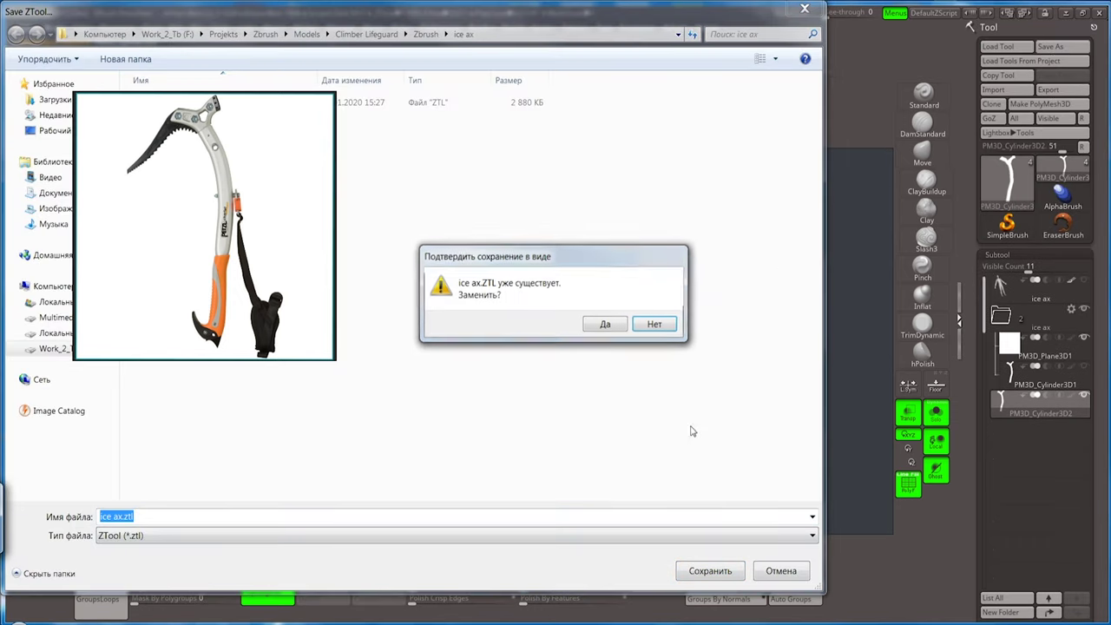
click(605, 325)
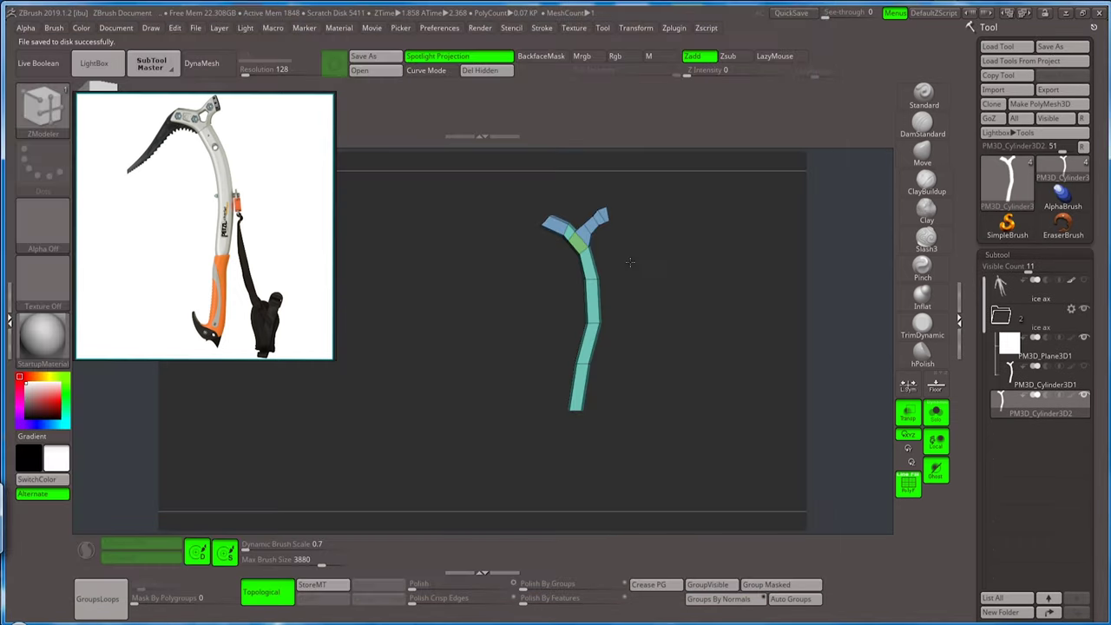
ctrl+right_drag(644, 226, 641, 295)
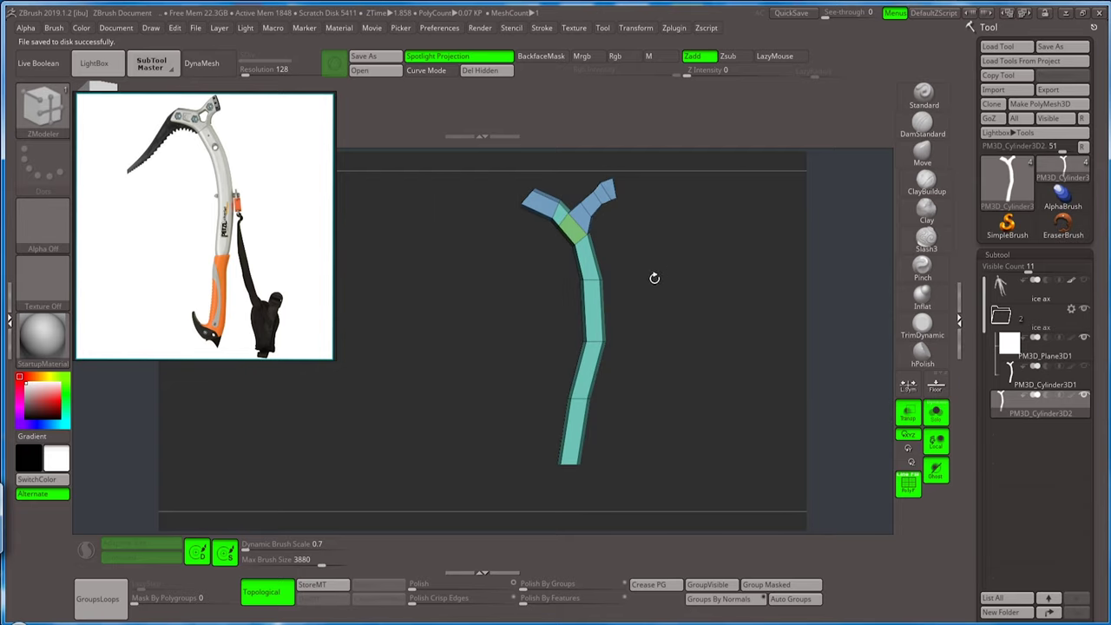
Select the Move brush and lasso-mask the shaft junction and the left prong.
ctrl+right_drag(644, 256, 637, 327)
drag(637, 327, 694, 292)
click(921, 155)
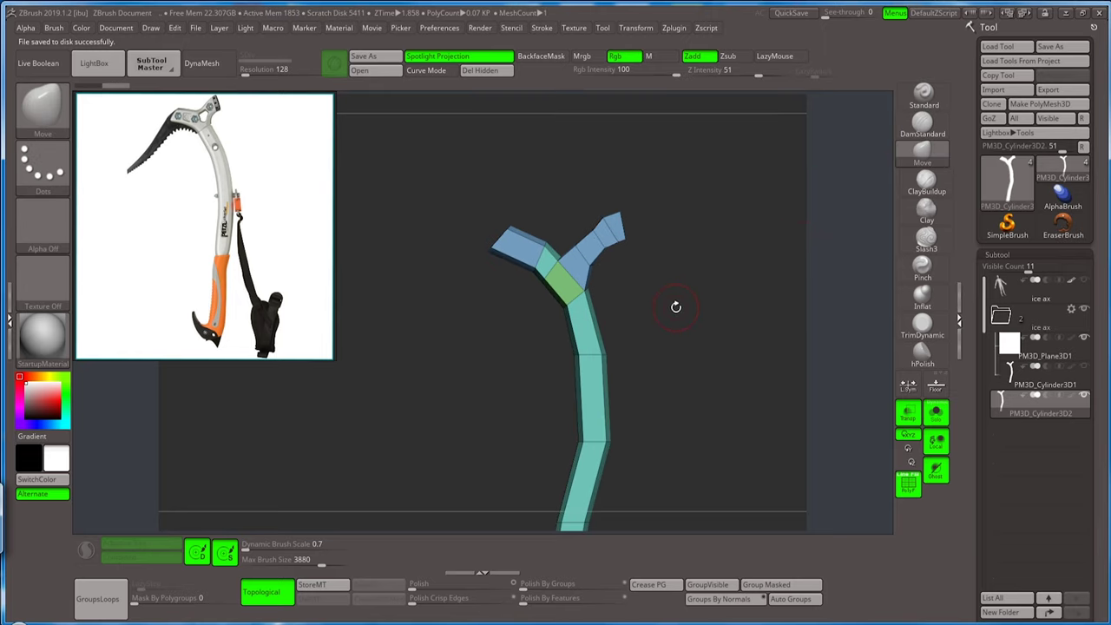
key(s)
alt+right_drag(657, 288, 659, 325)
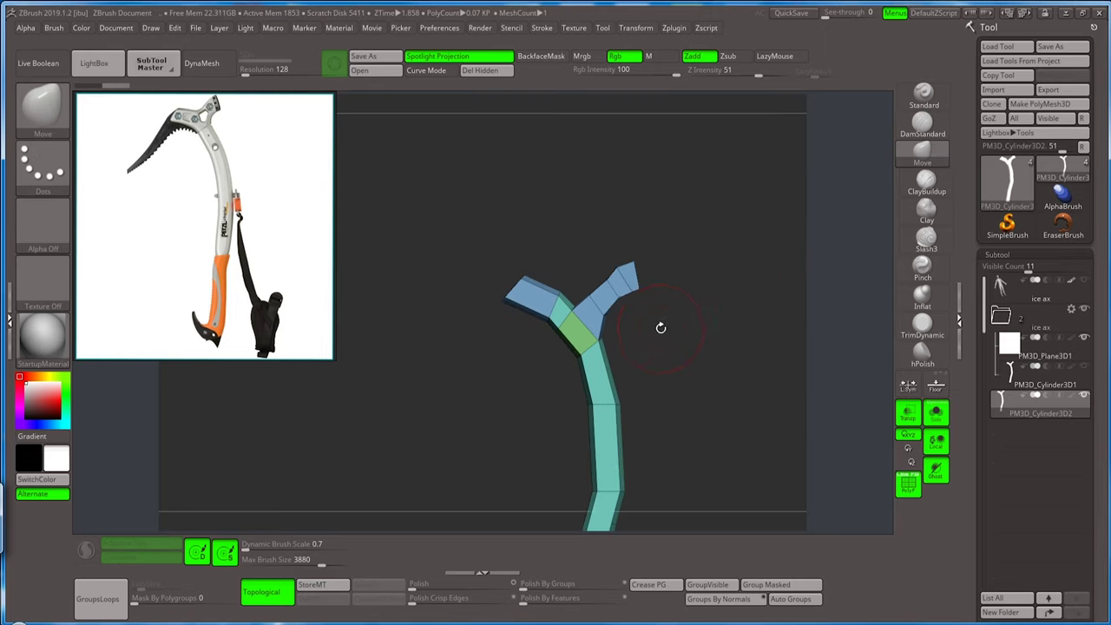
mouse_move(638, 339)
ctrl+mouse_down()
mouse_move(590, 419)
mouse_move(577, 404)
ctrl+mouse_up()
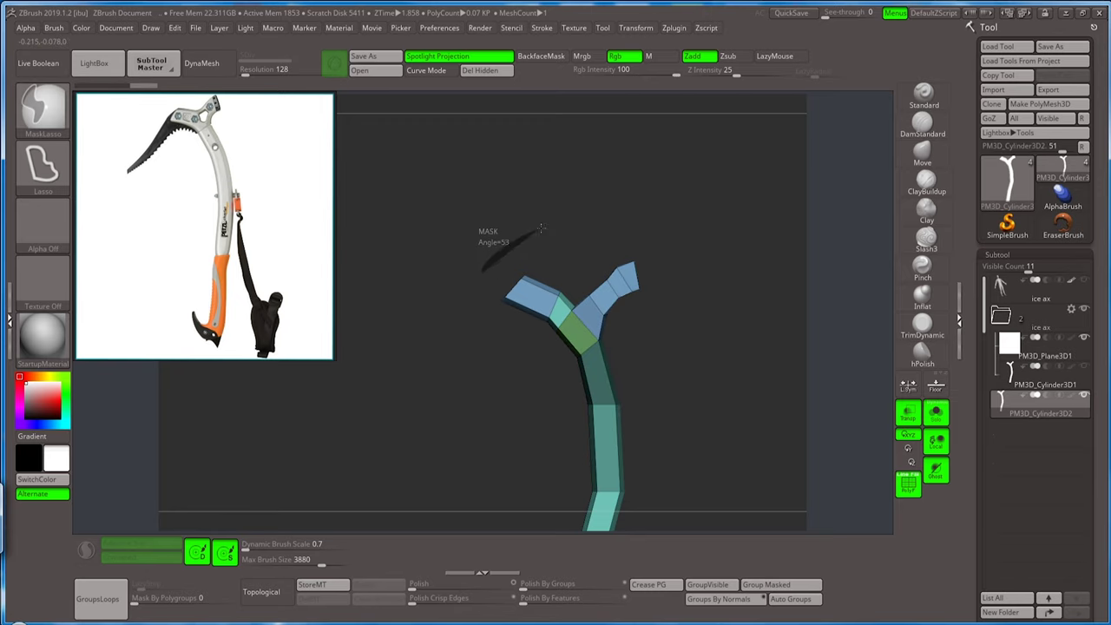
mouse_move(481, 269)
ctrl+mouse_down()
mouse_move(568, 261)
mouse_move(512, 317)
mouse_move(572, 304)
ctrl+mouse_up()
key(b)
key(m)
key(v)
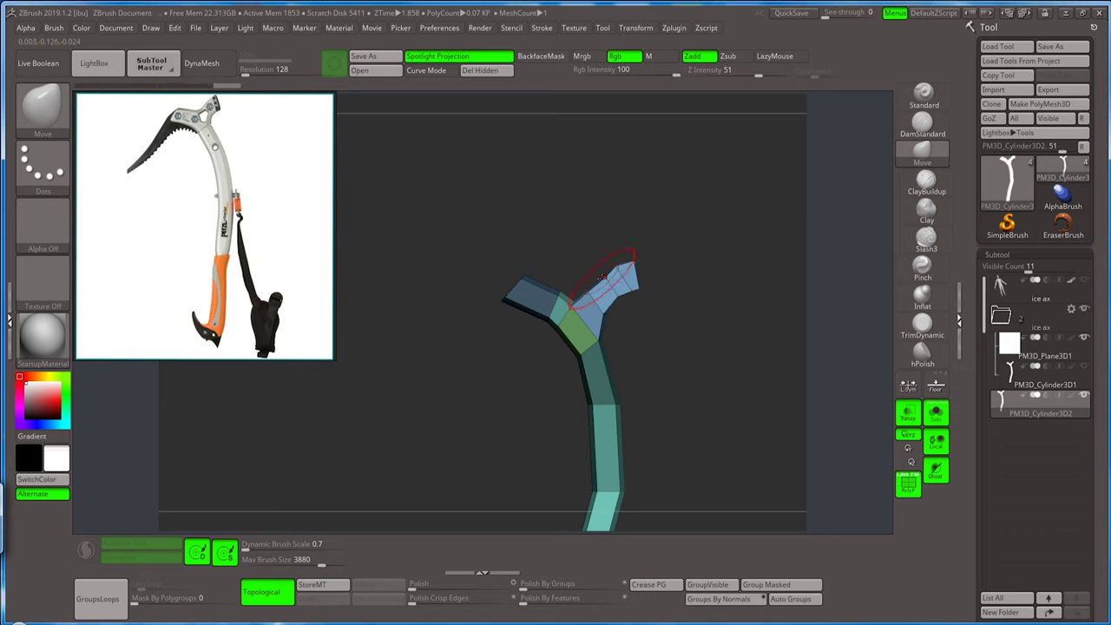
At brush size 5, pull and reshape the right prong, then mask everything except it.
drag(632, 240, 681, 346)
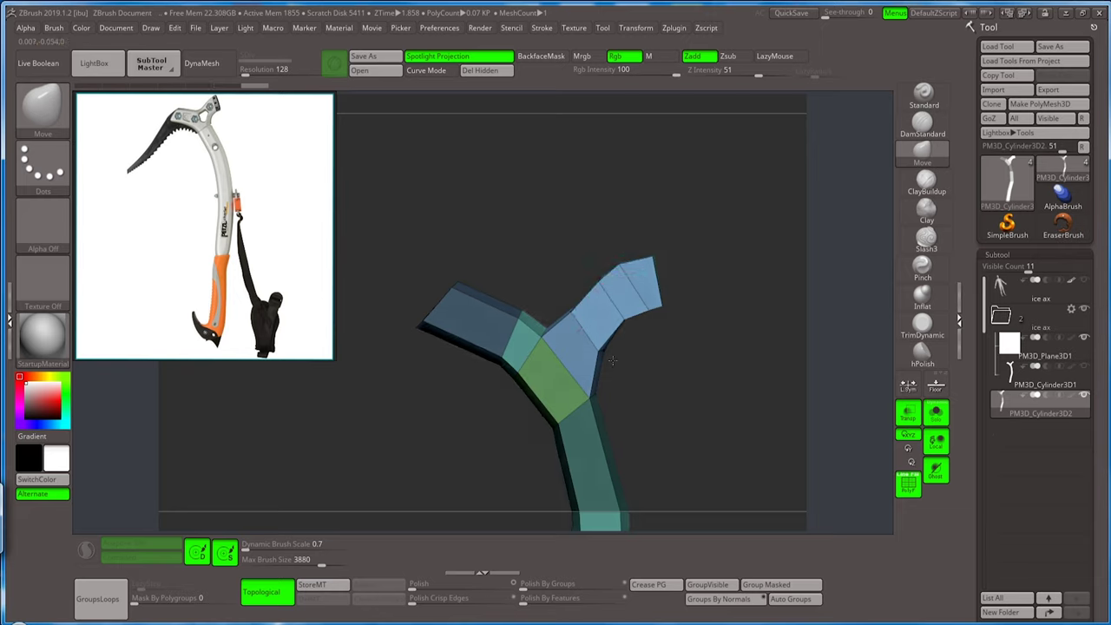
key(s)
click(616, 358)
drag(603, 351, 610, 351)
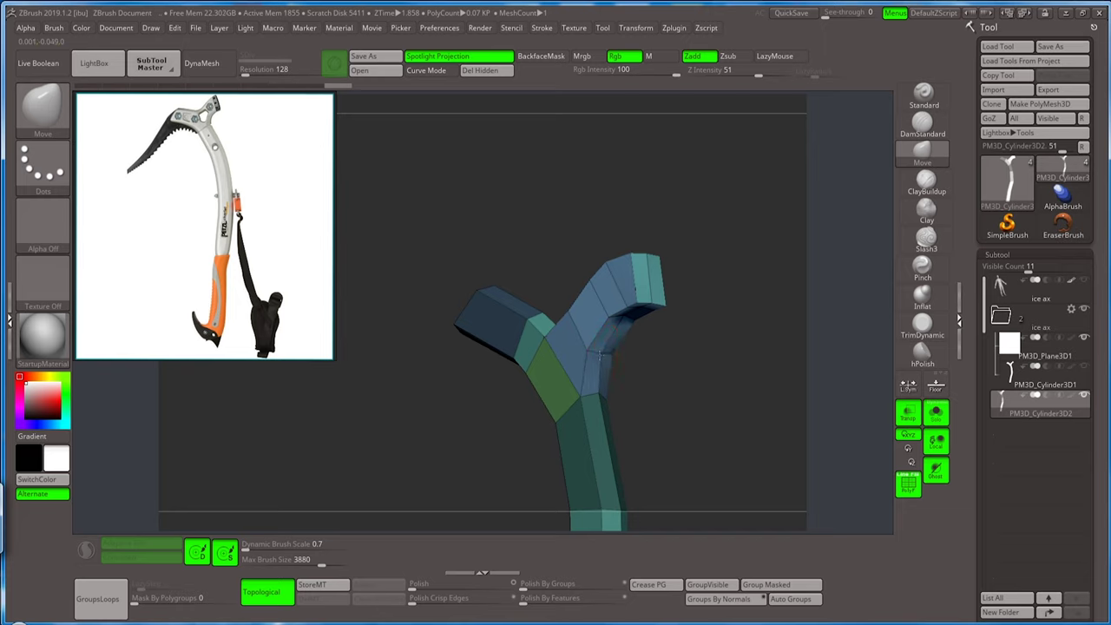
mouse_move(598, 354)
mouse_down()
mouse_move(663, 320)
mouse_move(642, 299)
mouse_move(631, 304)
mouse_move(649, 341)
mouse_up()
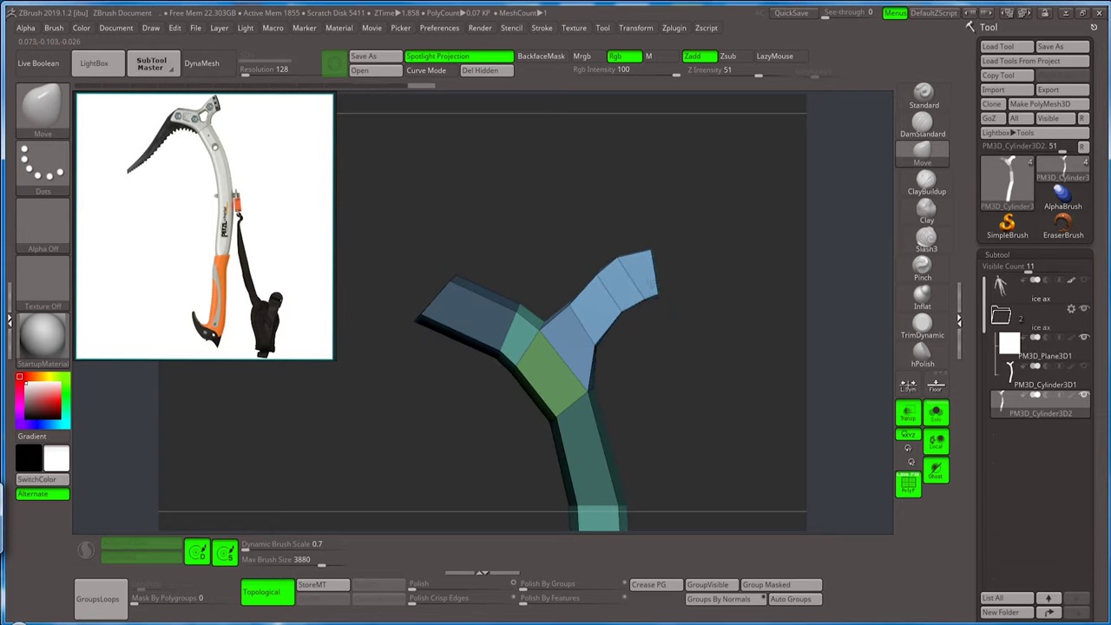
mouse_move(649, 283)
mouse_down()
mouse_move(650, 302)
mouse_move(590, 339)
mouse_move(583, 323)
mouse_up()
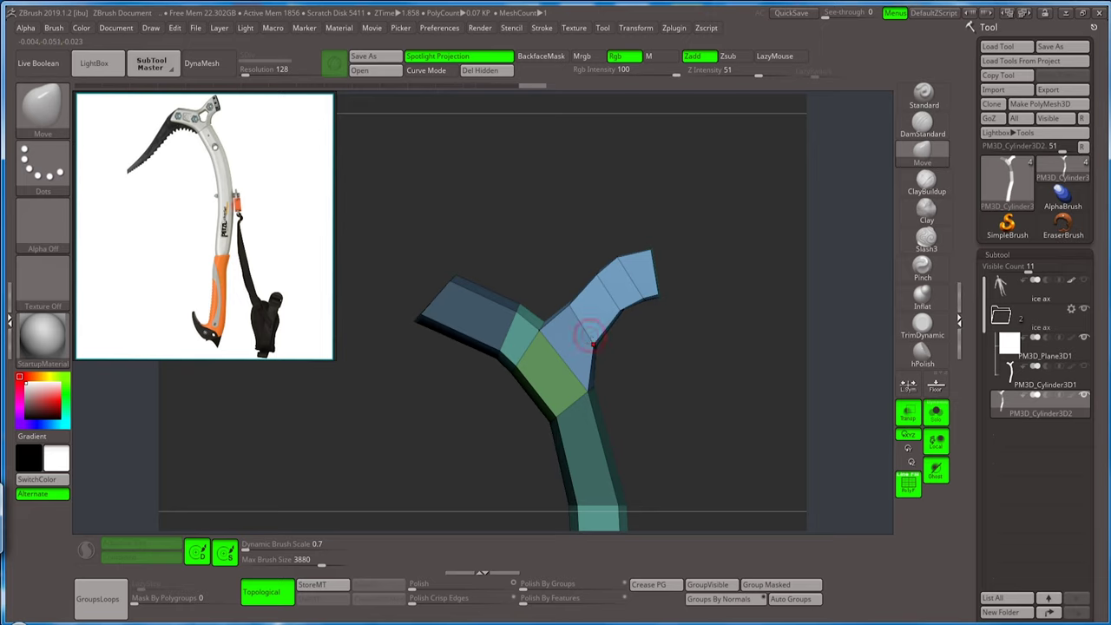
mouse_move(601, 279)
mouse_down()
mouse_move(616, 258)
mouse_move(641, 266)
mouse_up()
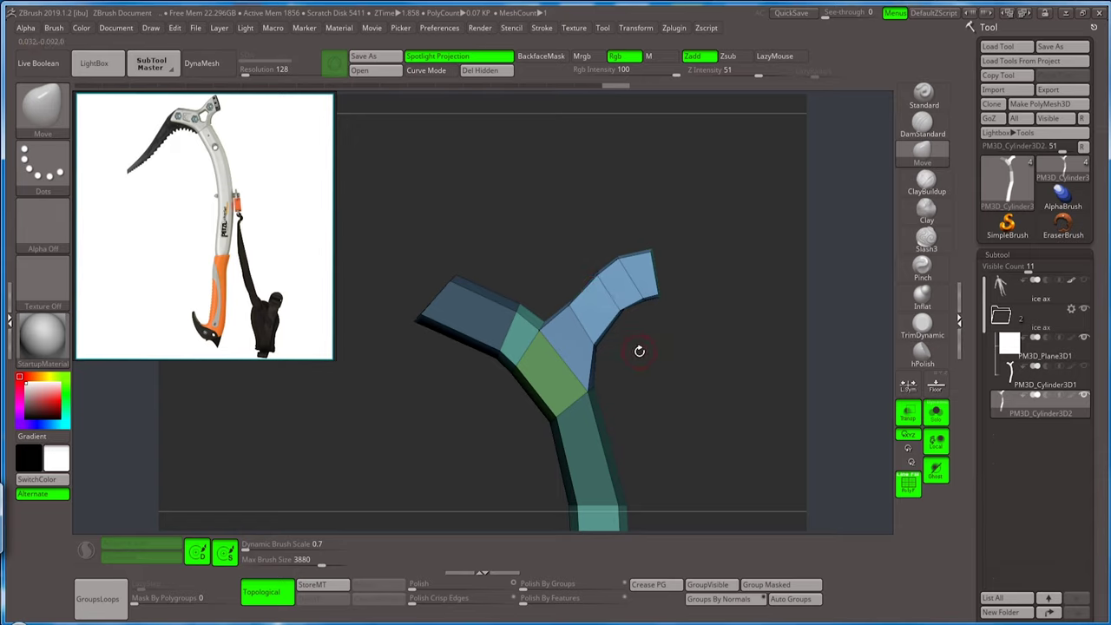
mouse_move(638, 350)
mouse_down()
mouse_move(637, 361)
mouse_move(564, 347)
mouse_up()
ctrl+click(590, 268)
Nudge the unmasked right prong slightly with the Transpose gizmo, then clear the mask.
key(w)
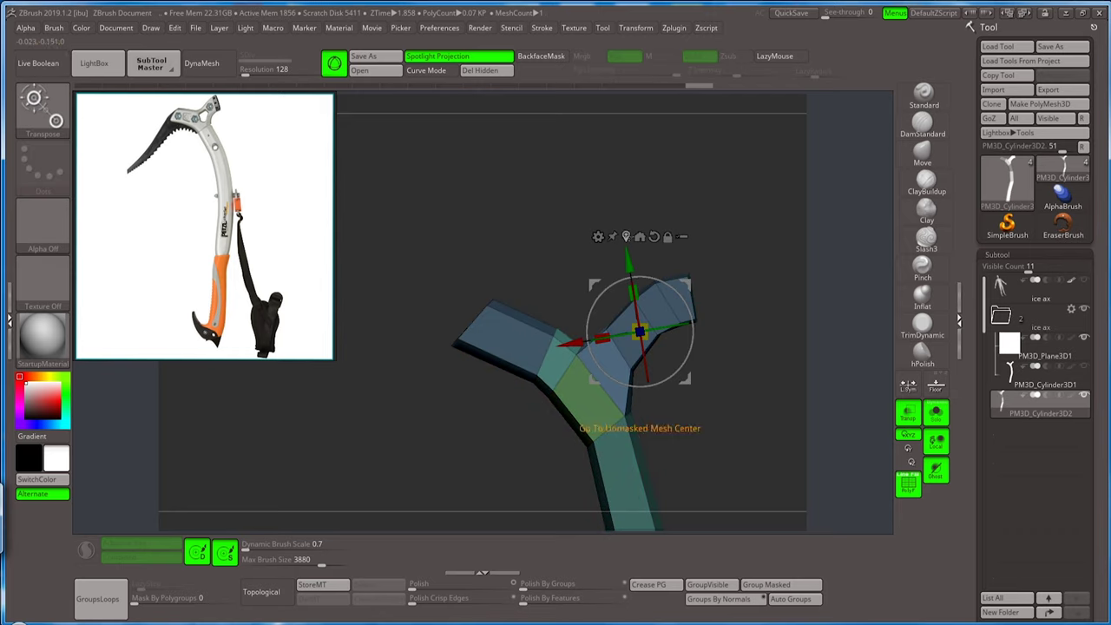
click(626, 236)
drag(578, 345, 575, 343)
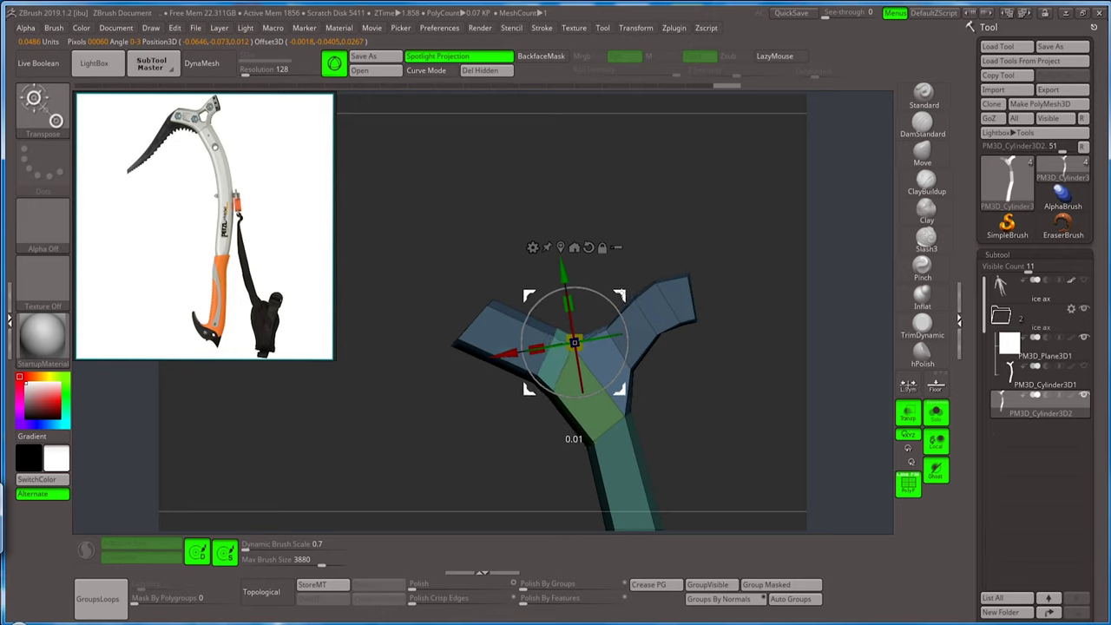
drag(574, 343, 576, 344)
key(ctrl)
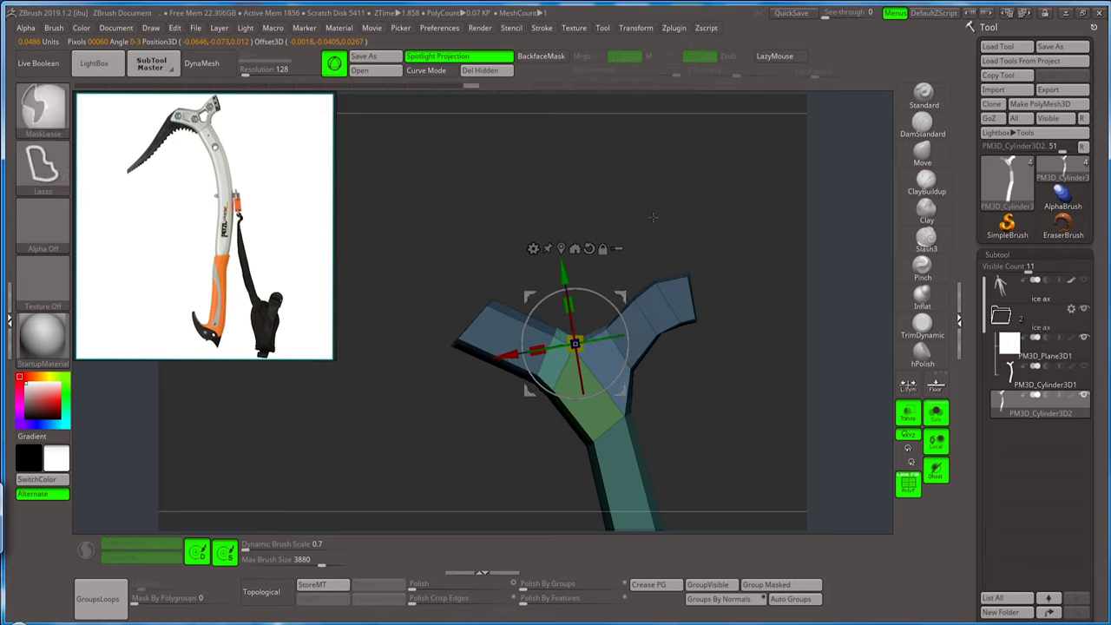
ctrl+click(652, 217)
key(q)
drag(672, 362, 629, 249)
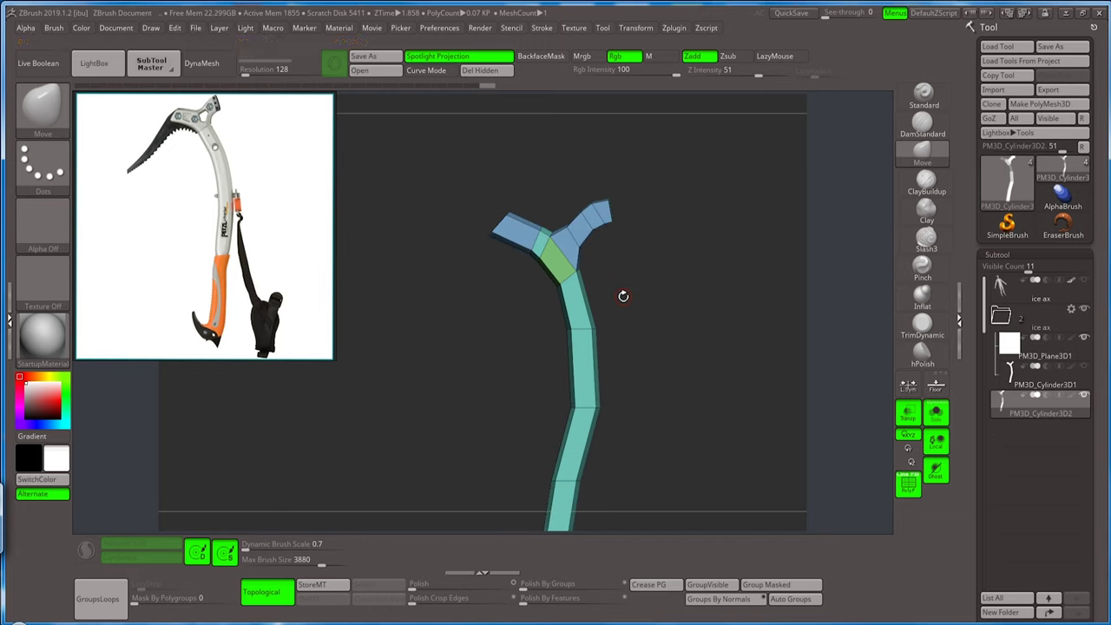
drag(623, 296, 621, 253)
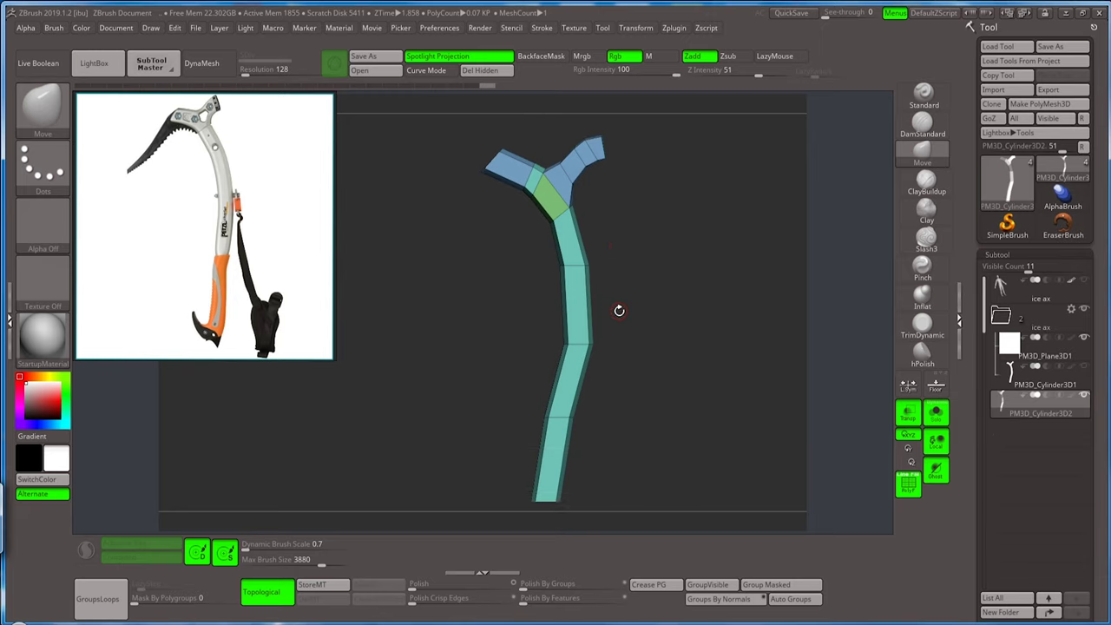
mouse_move(619, 310)
mouse_down()
mouse_move(632, 287)
mouse_move(626, 296)
mouse_up()
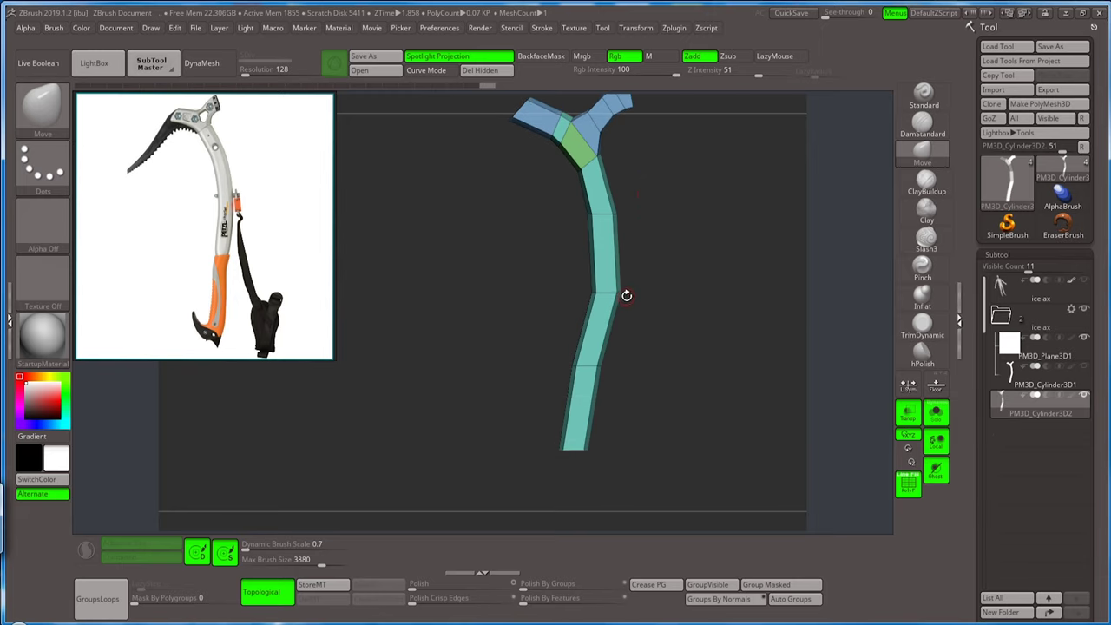
drag(640, 274, 642, 303)
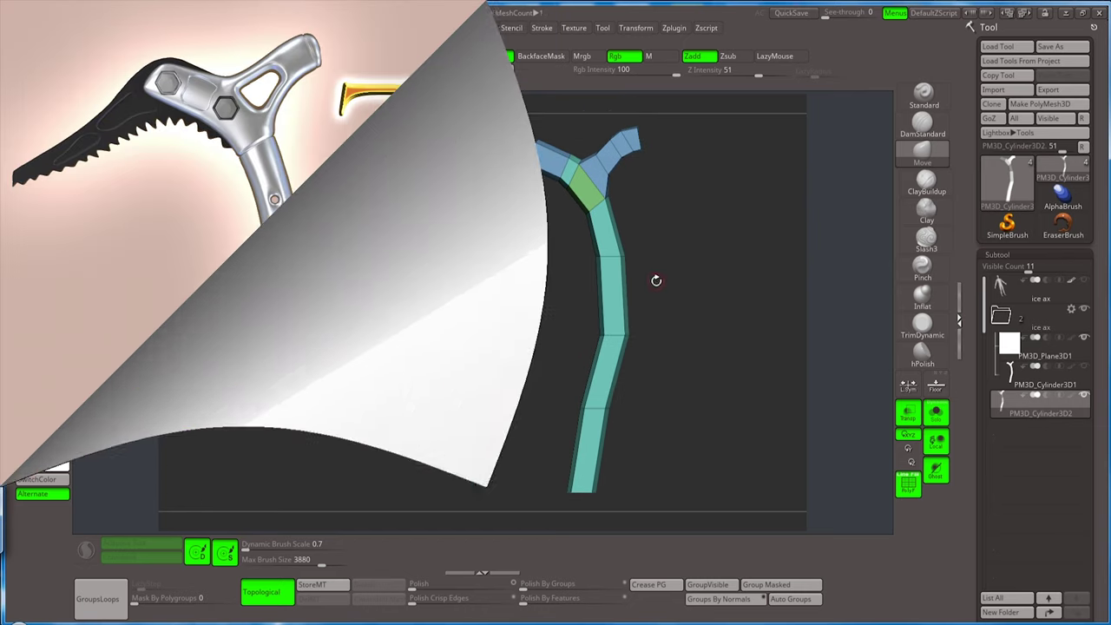